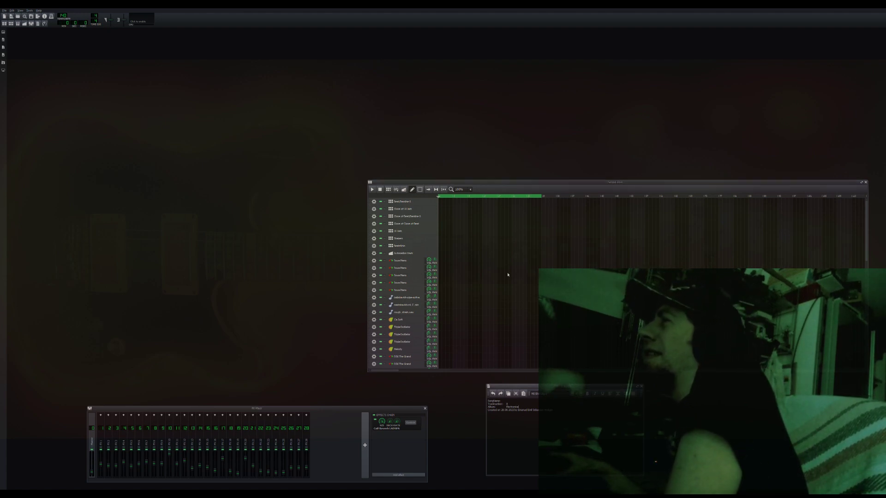
# Create a clip at the song start on the first track below the automation track, open its piano roll and arrange the windows without overlap of the clip
pyautogui.moveTo(522, 388); pyautogui.dragTo(517, 390)
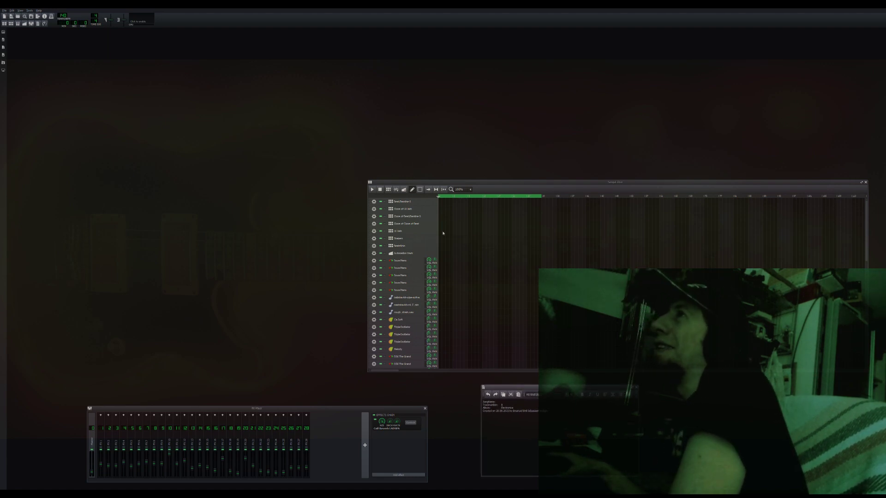
pyautogui.doubleClick(441, 264)
pyautogui.moveTo(432, 183); pyautogui.dragTo(363, 109)
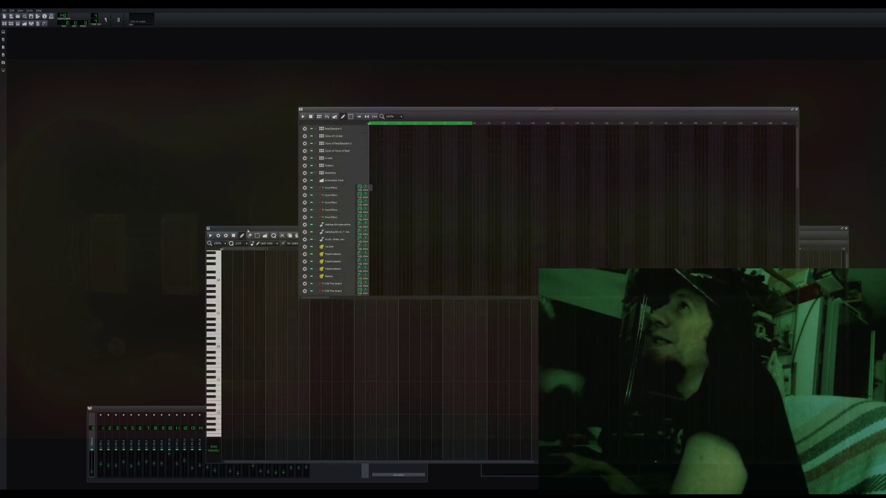
pyautogui.click(248, 232)
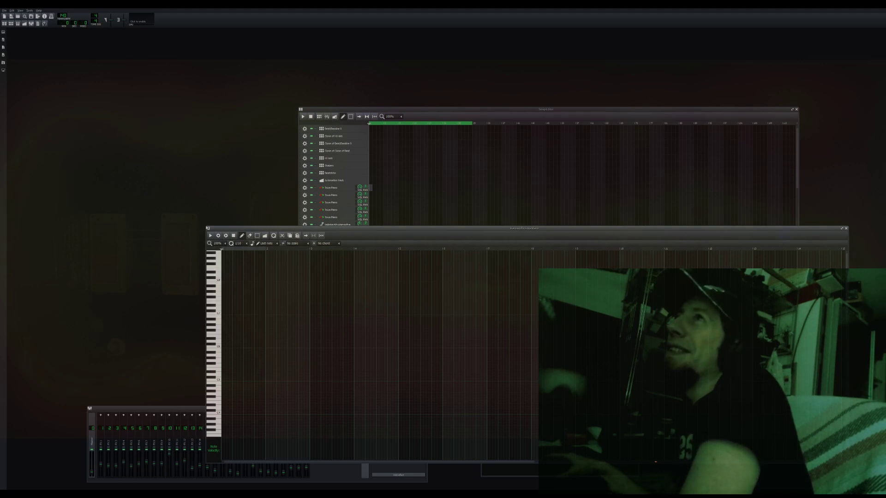
pyautogui.moveTo(247, 231); pyautogui.dragTo(365, 258)
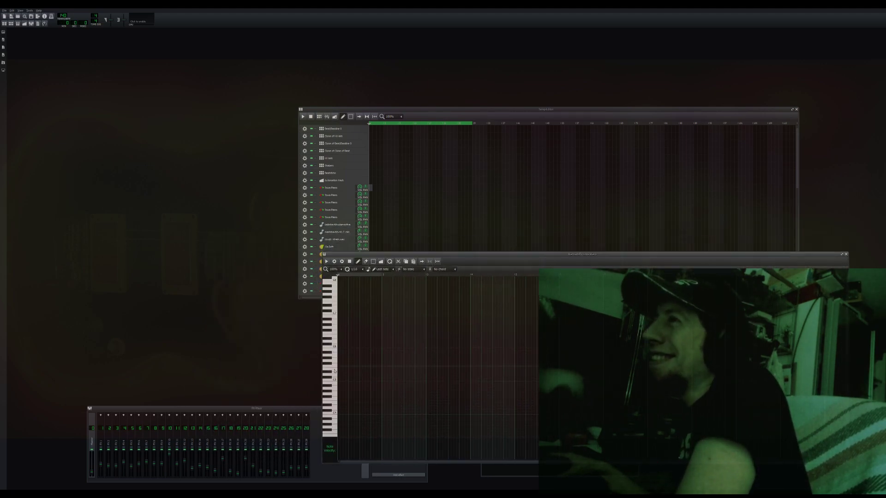
# Place a note at the start of the piano roll, play the clip back and adjust the note's pitch by ear
pyautogui.click(349, 393)
pyautogui.moveTo(351, 394); pyautogui.dragTo(344, 383)
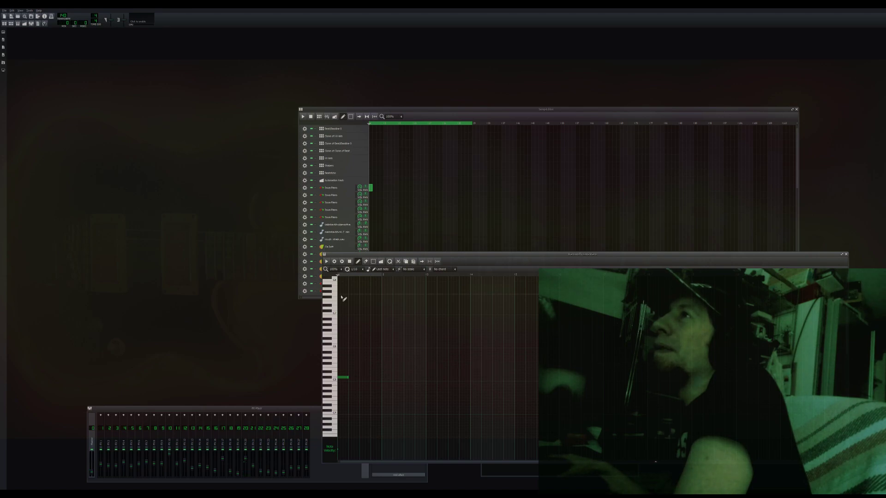
pyautogui.press('space')
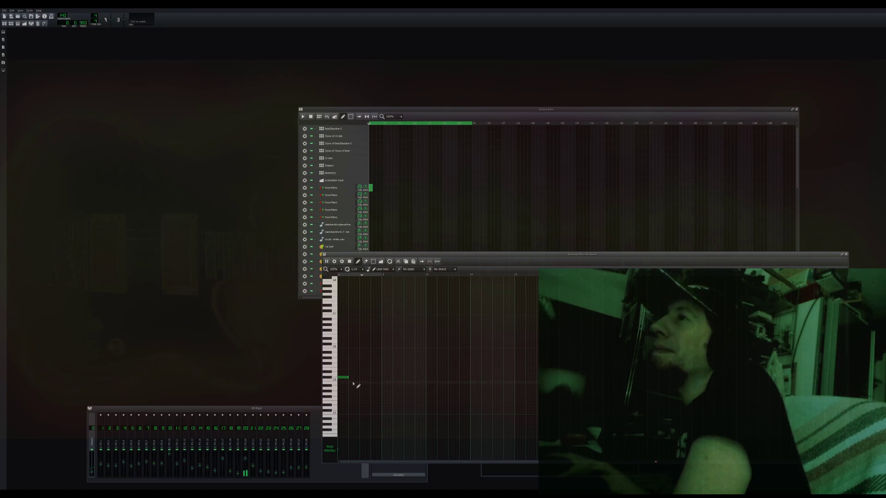
pyautogui.moveTo(347, 381); pyautogui.dragTo(346, 390)
# Add four evenly spaced descending notes after the first note, beginning well above it
pyautogui.click(361, 360)
pyautogui.moveTo(360, 360); pyautogui.dragTo(360, 351)
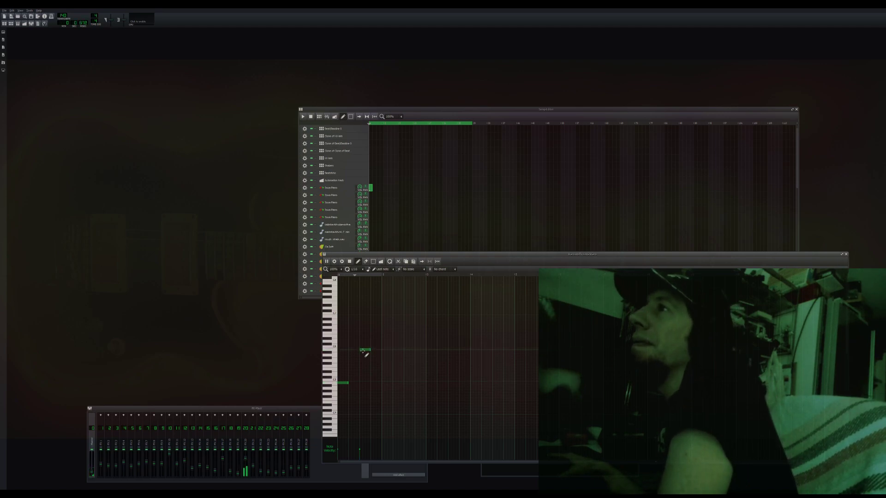
pyautogui.moveTo(365, 350); pyautogui.dragTo(367, 339)
pyautogui.click(383, 357)
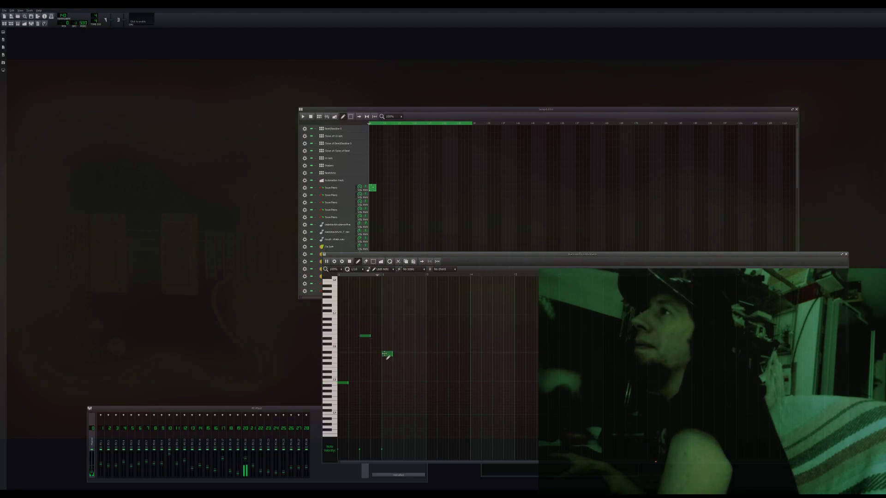
pyautogui.moveTo(387, 356); pyautogui.dragTo(388, 352)
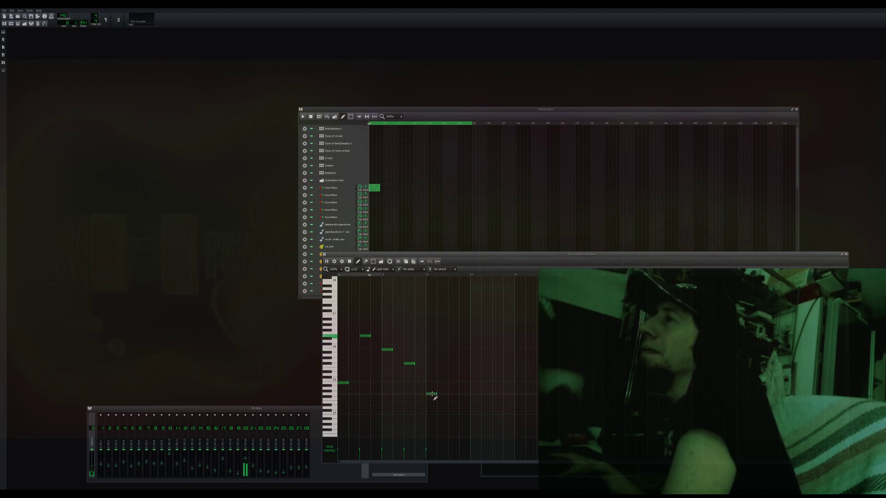
# Extend the melody with seven more notes: two rising, one low, three descending and one higher note
pyautogui.click(453, 364)
pyautogui.click(460, 342)
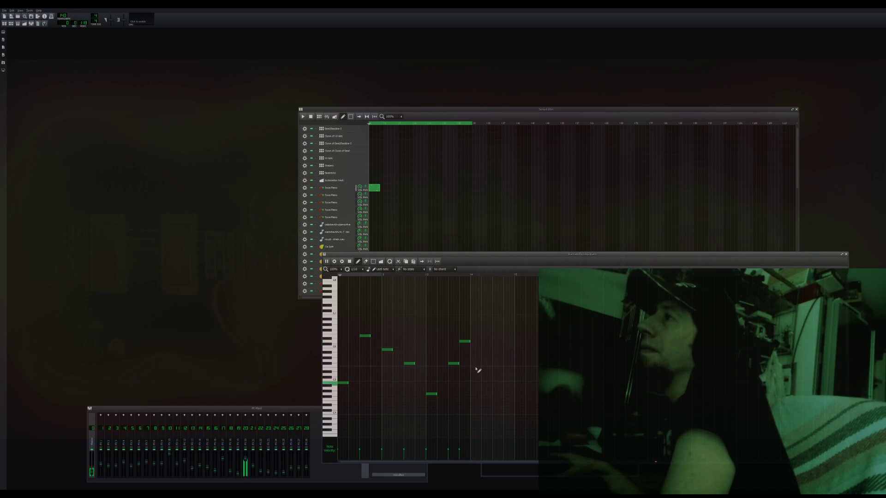
pyautogui.click(476, 406)
pyautogui.moveTo(473, 406); pyautogui.dragTo(474, 403)
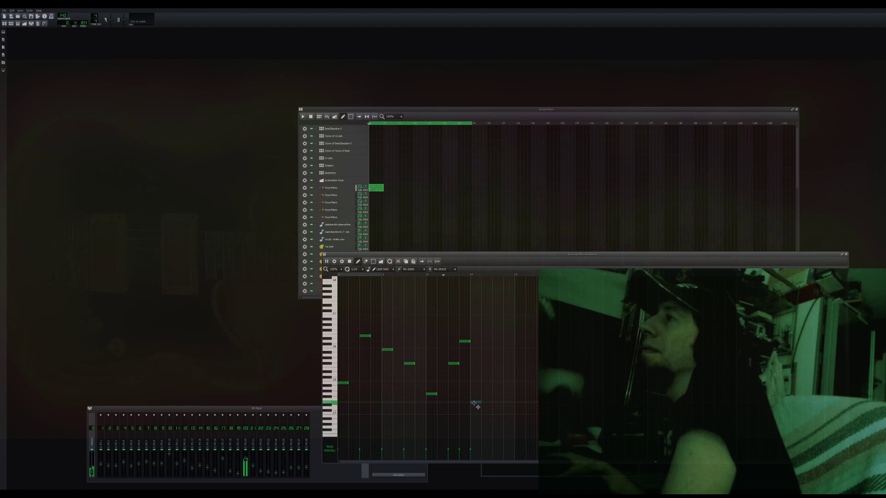
pyautogui.click(495, 362)
pyautogui.moveTo(494, 362); pyautogui.dragTo(504, 374)
pyautogui.click(517, 388)
pyautogui.click(527, 349)
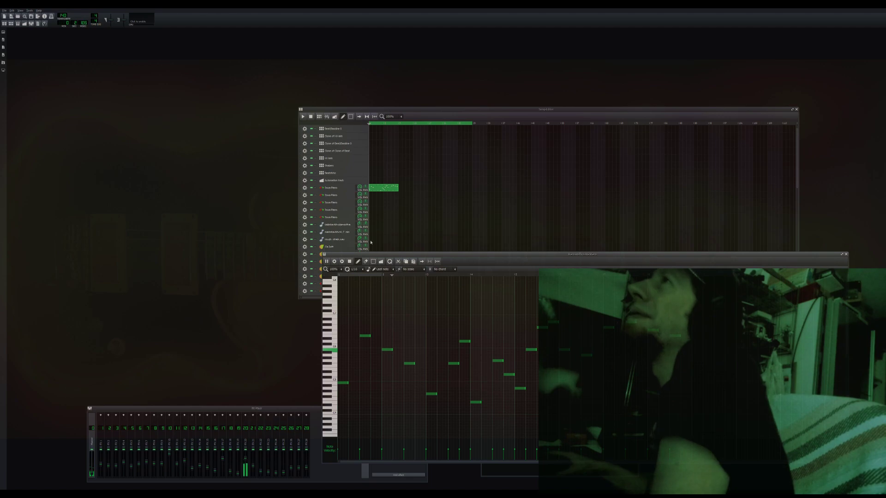
# Duplicate the melody clip directly behind the original and set the song loop region to span only the copy
pyautogui.click(386, 190)
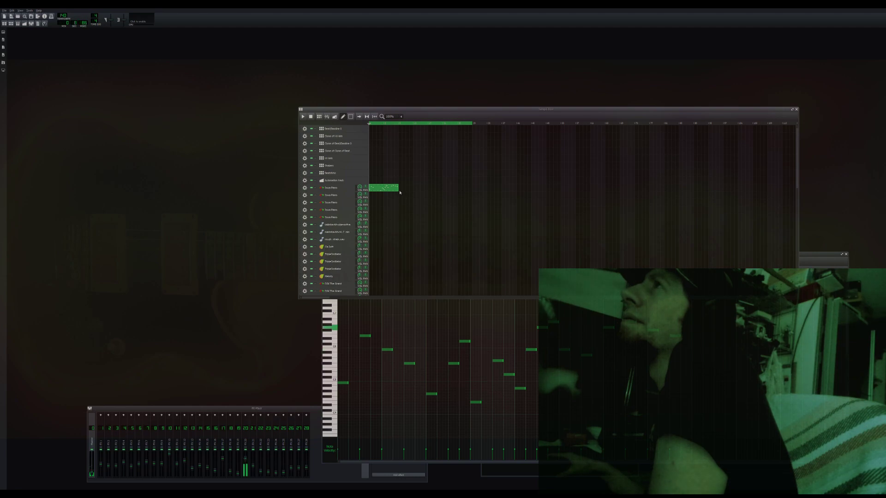
pyautogui.click(414, 217)
pyautogui.rightClick(427, 124)
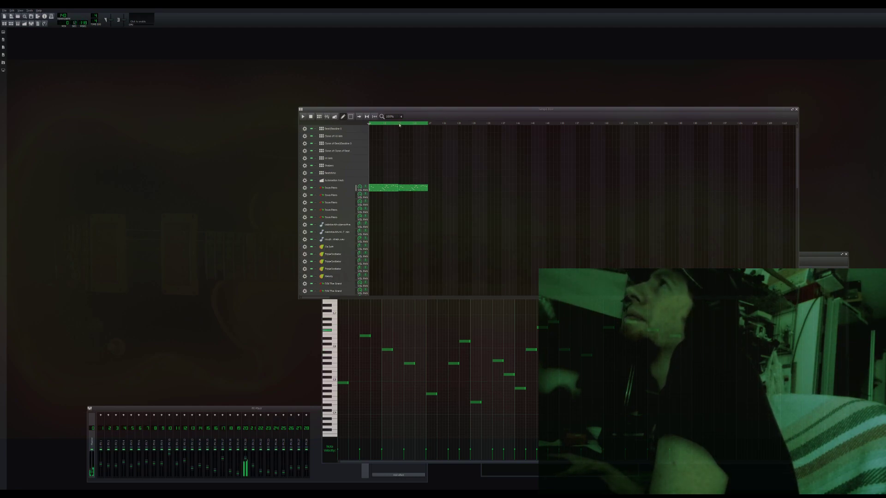
pyautogui.keyDown('shift'); pyautogui.click(400, 124); pyautogui.keyUp('shift')
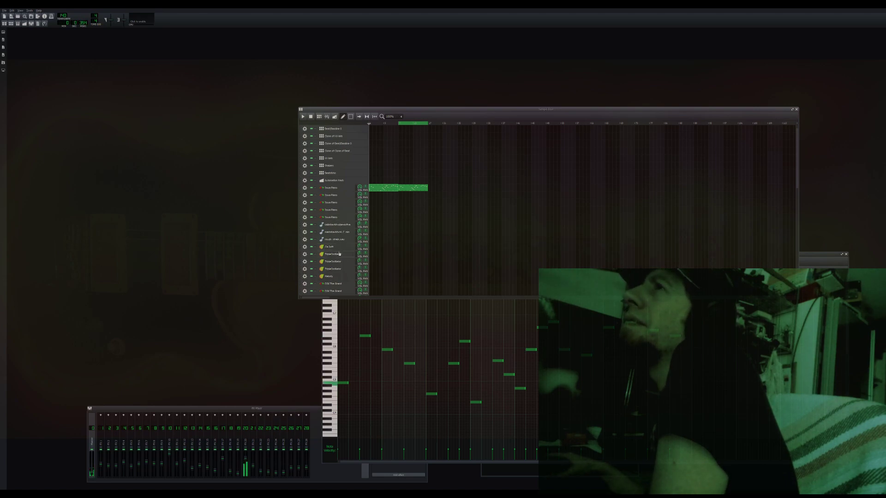
# Open the Triple Oscillator instrument of the first of three adjacent synth tracks and create an empty clip there at the loop start
pyautogui.scroll(-3, 339, 249)
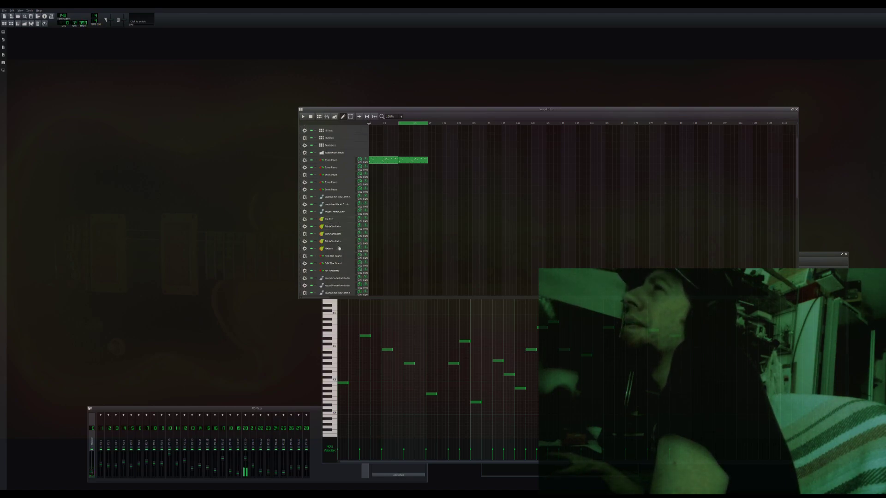
pyautogui.click(342, 267)
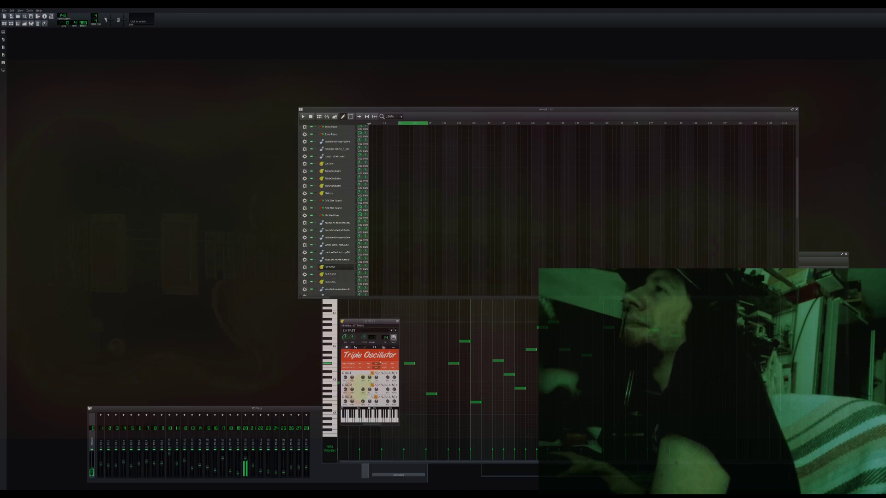
pyautogui.moveTo(379, 318); pyautogui.dragTo(191, 291)
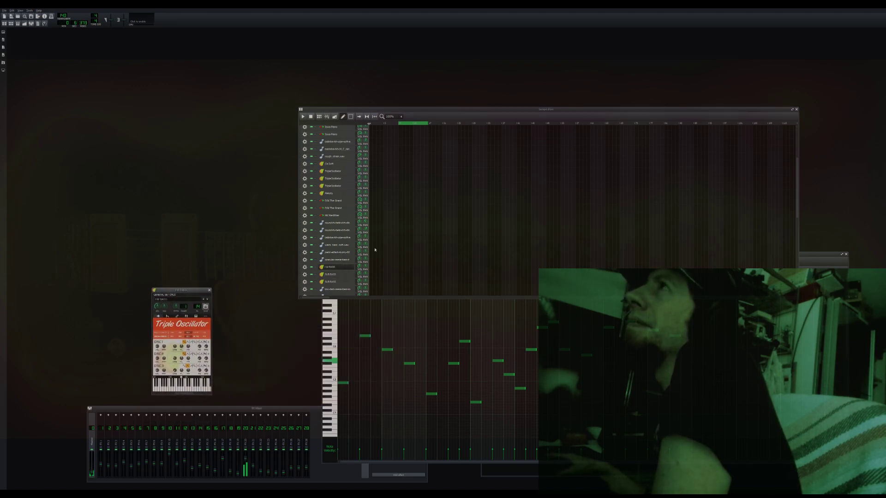
pyautogui.doubleClick(400, 271)
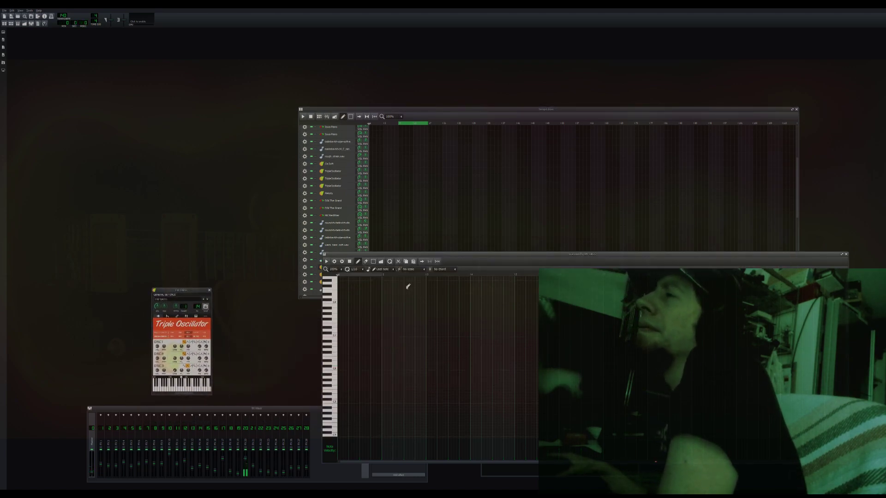
pyautogui.click(434, 333)
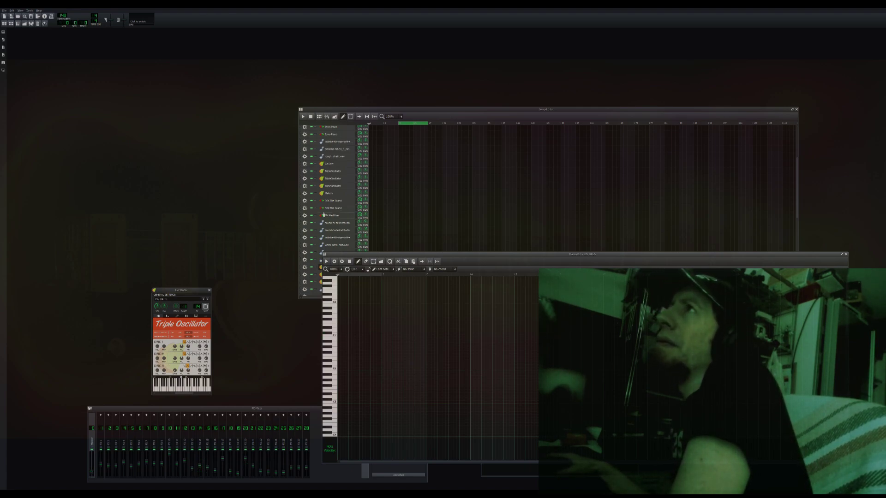
# Copy the melody clip and paste it into the empty clip on the first Triple Oscillator track
pyautogui.scroll(3, 326, 193)
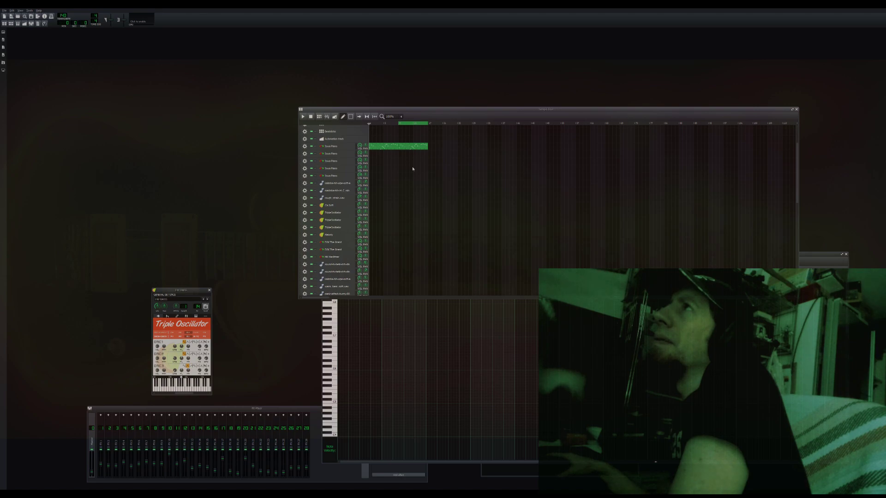
pyautogui.scroll(-3, 414, 185)
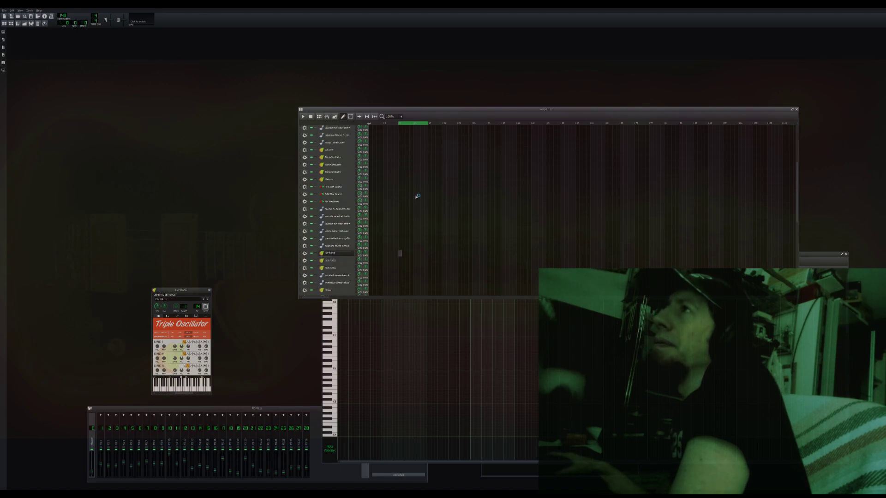
pyautogui.click(401, 253)
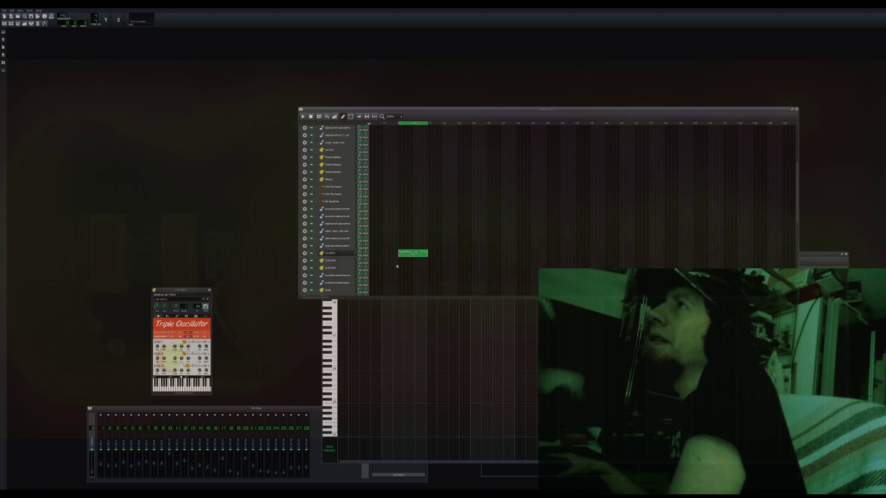
# Paste the melody onto the second synth track, and play the first track's copy in the piano roll
pyautogui.click(404, 261)
pyautogui.doubleClick(404, 255)
pyautogui.click(327, 262)
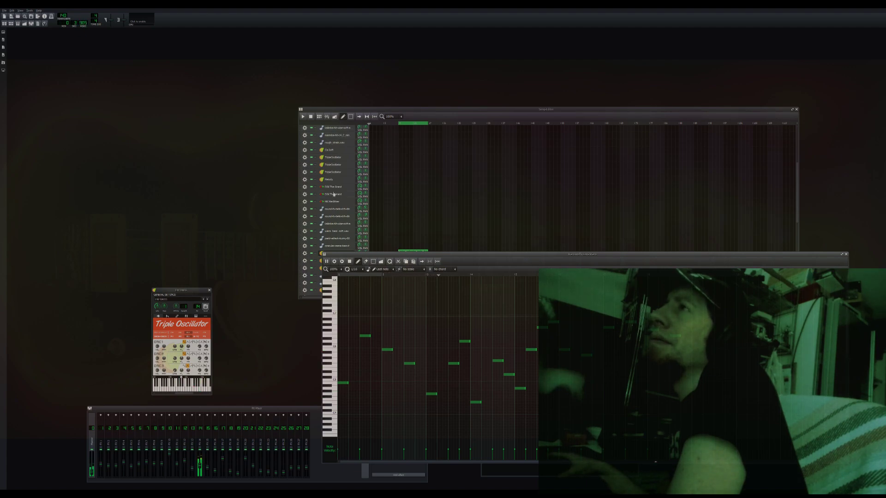
# Play the second synth track's melody copy in the piano roll and select all of its notes
pyautogui.click(400, 110)
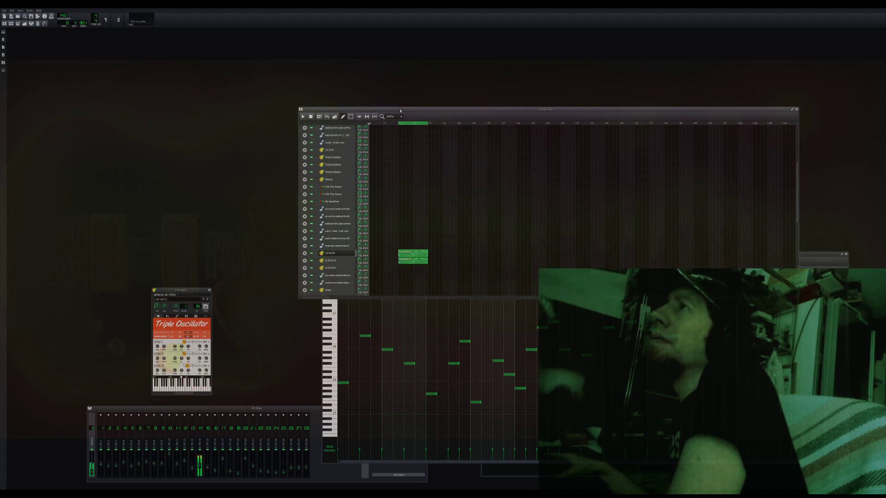
pyautogui.doubleClick(408, 263)
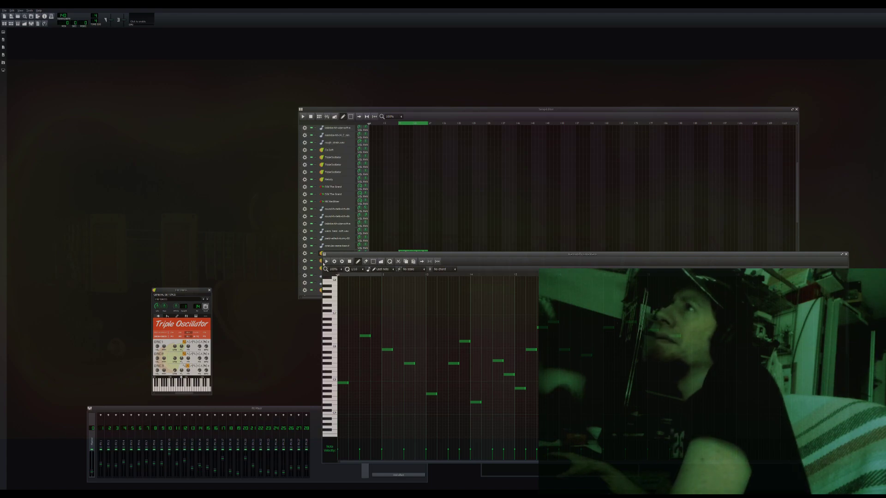
pyautogui.press('space')
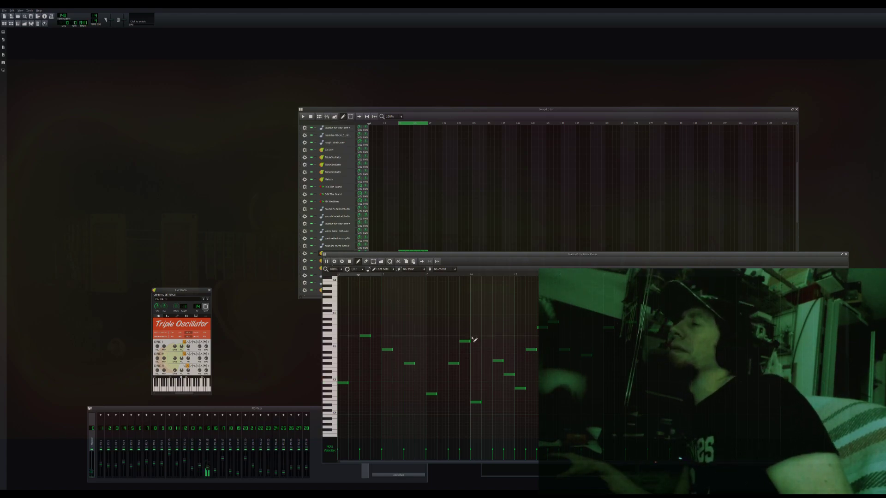
pyautogui.hotkey('ctrl', 'a')
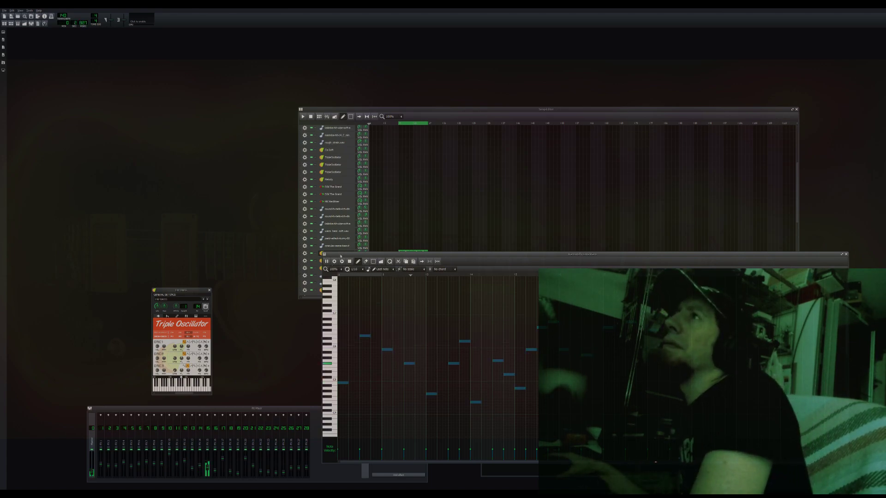
pyautogui.click(298, 300)
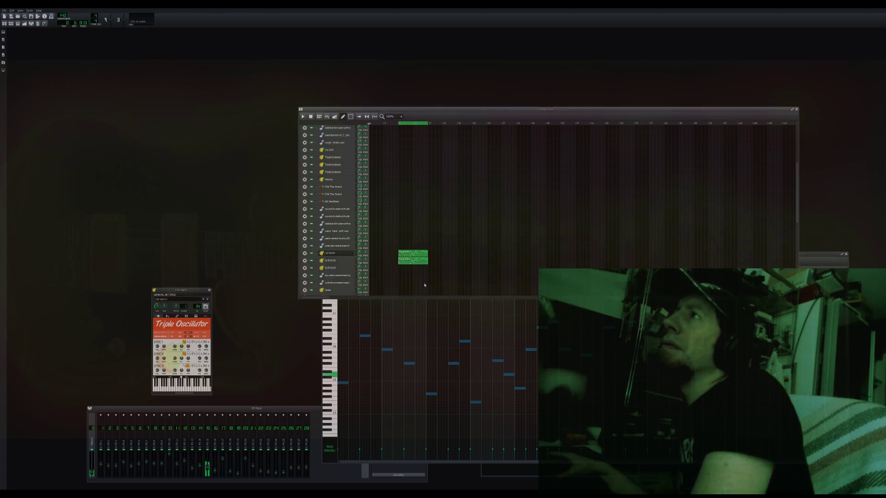
# Paste the melody onto the third synth track at the loop start and play it in the piano roll
pyautogui.click(411, 268)
pyautogui.doubleClick(412, 271)
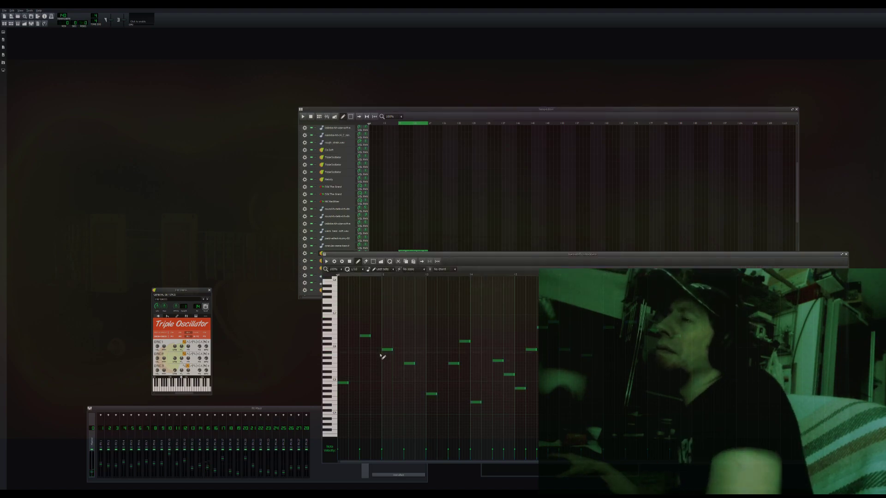
pyautogui.click(327, 261)
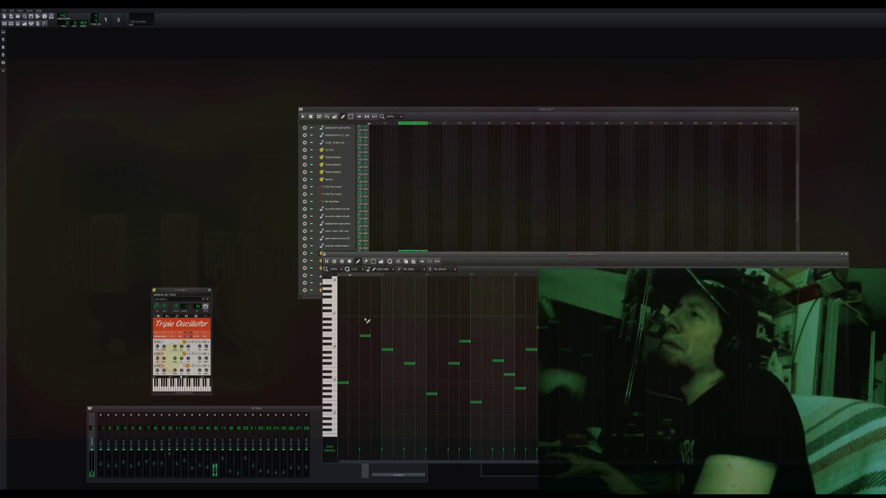
# Select all notes of the third synth track's melody and transpose them down one octave
pyautogui.moveTo(367, 337); pyautogui.dragTo(369, 366)
pyautogui.hotkey('ctrl', 'z')
pyautogui.hotkey('ctrl', 'a')
pyautogui.moveTo(367, 337); pyautogui.dragTo(370, 372)
# Play the looped section of the song, mute the third synth track and shift the mixer window slightly
pyautogui.click(303, 117)
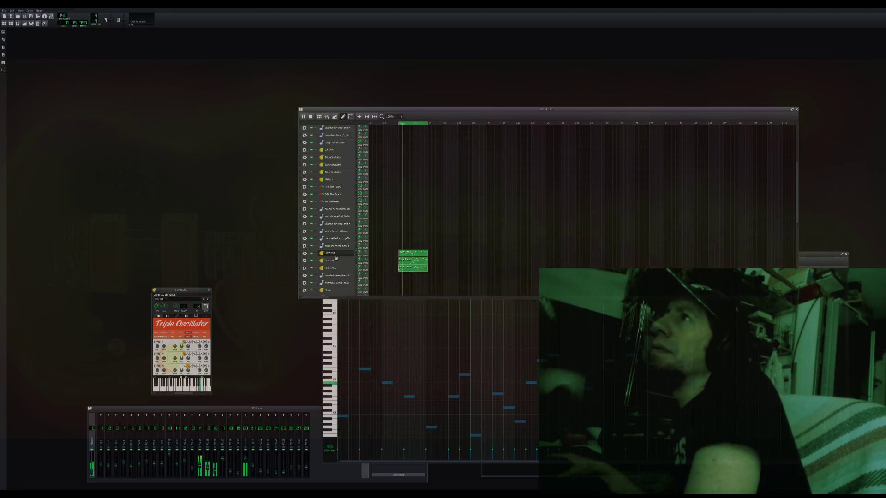
pyautogui.click(312, 269)
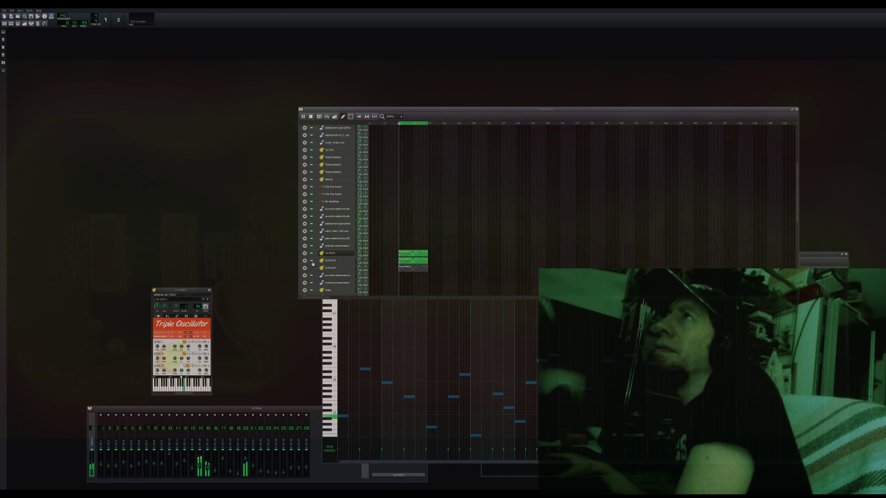
pyautogui.moveTo(271, 411); pyautogui.dragTo(257, 401)
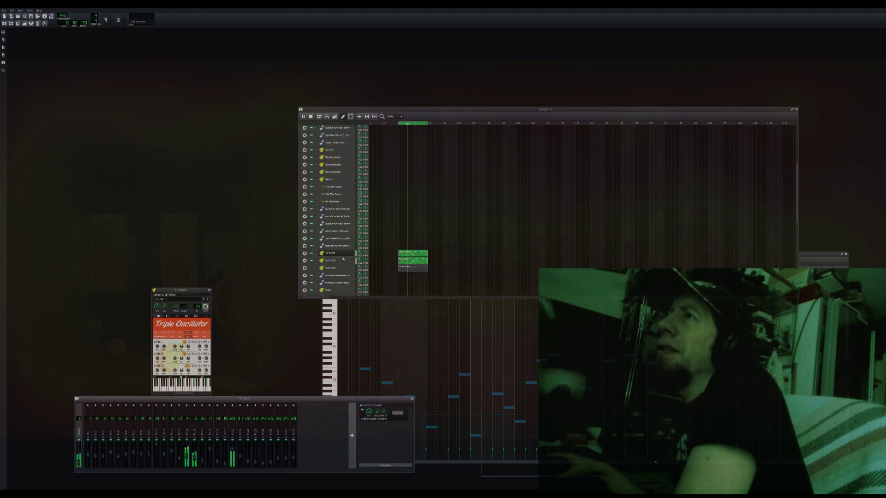
pyautogui.scroll(3, 342, 252)
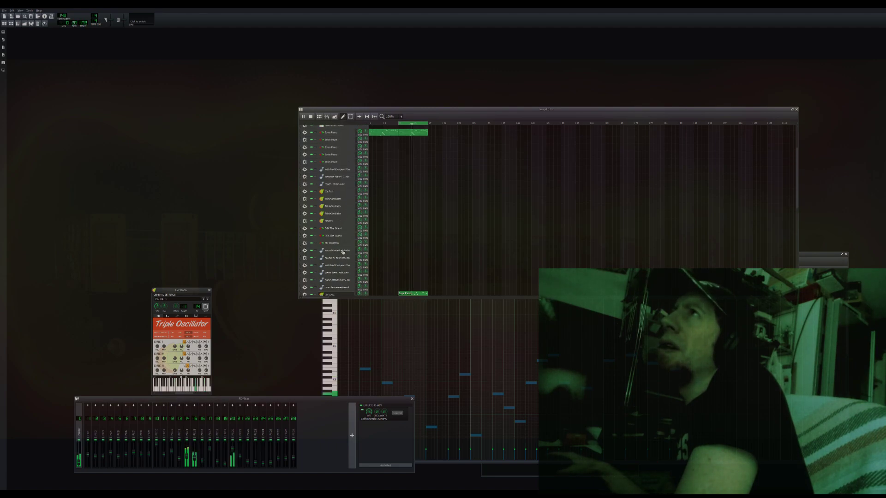
# Clone two of the synth melody tracks and place both clones directly beneath the topmost piano track in the song
pyautogui.scroll(-2, 343, 252)
pyautogui.moveTo(349, 267)
pyautogui.mouseDown()
pyautogui.moveTo(347, 128)
pyautogui.moveTo(339, 266)
pyautogui.mouseUp()
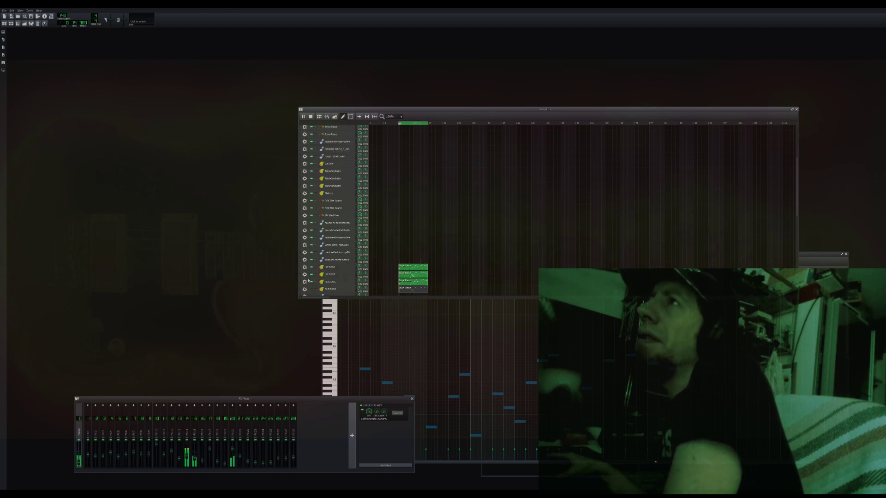
pyautogui.moveTo(311, 276); pyautogui.dragTo(332, 131)
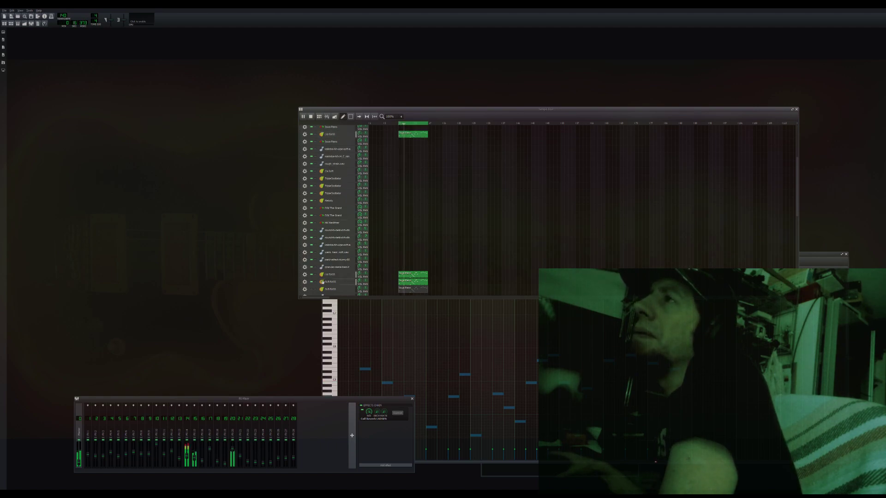
pyautogui.scroll(-2, 323, 272)
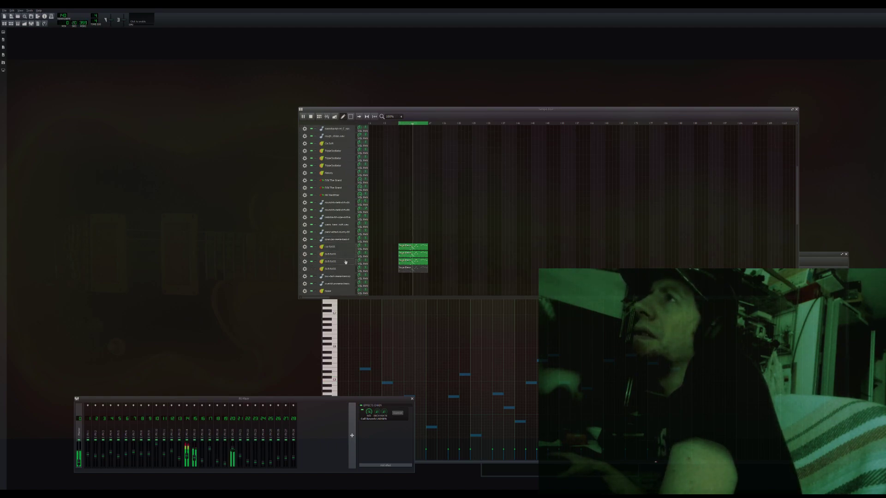
pyautogui.moveTo(310, 264); pyautogui.dragTo(349, 144)
pyautogui.scroll(5, 337, 219)
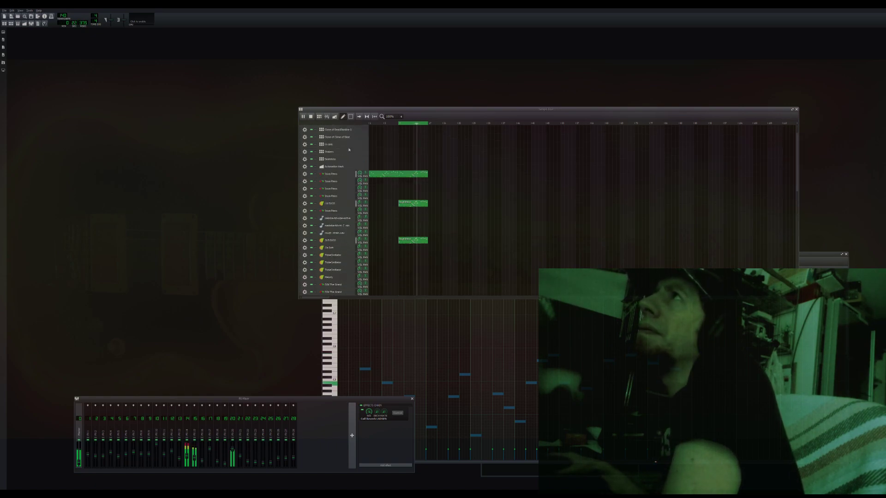
pyautogui.moveTo(337, 205); pyautogui.dragTo(336, 184)
pyautogui.moveTo(339, 243); pyautogui.dragTo(334, 184)
# Rename the upper cloned synth track so that its name begins with "Soften"
pyautogui.click(334, 183)
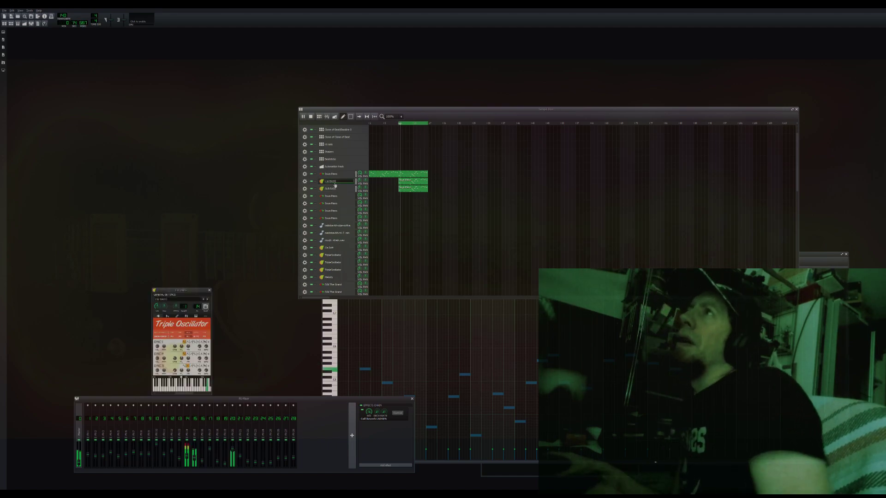
pyautogui.write('Soft')
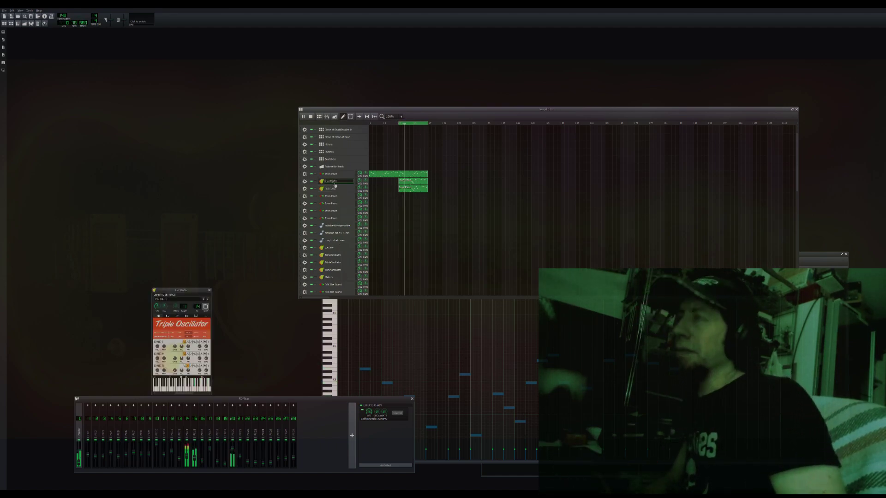
pyautogui.press('BackSpace')
pyautogui.press('BackSpace')
pyautogui.press('BackSpace')
pyautogui.press('BackSpace')
pyautogui.press('BackSpace')
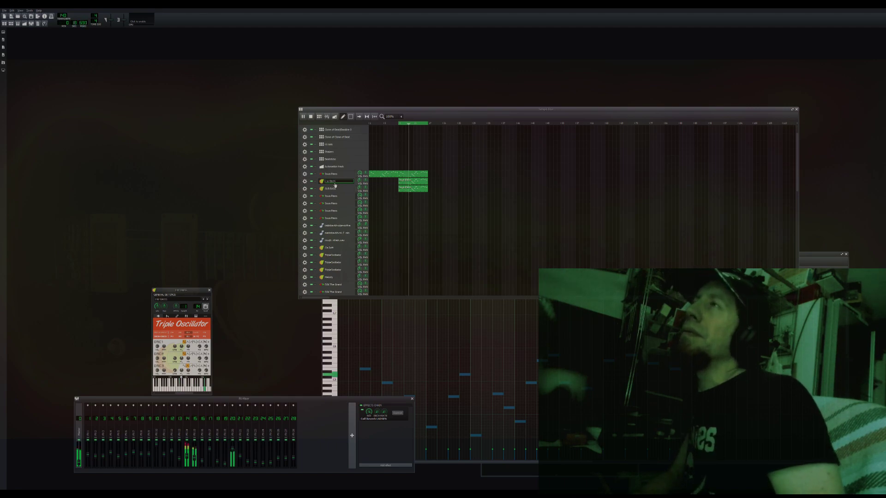
pyautogui.write('Soften')
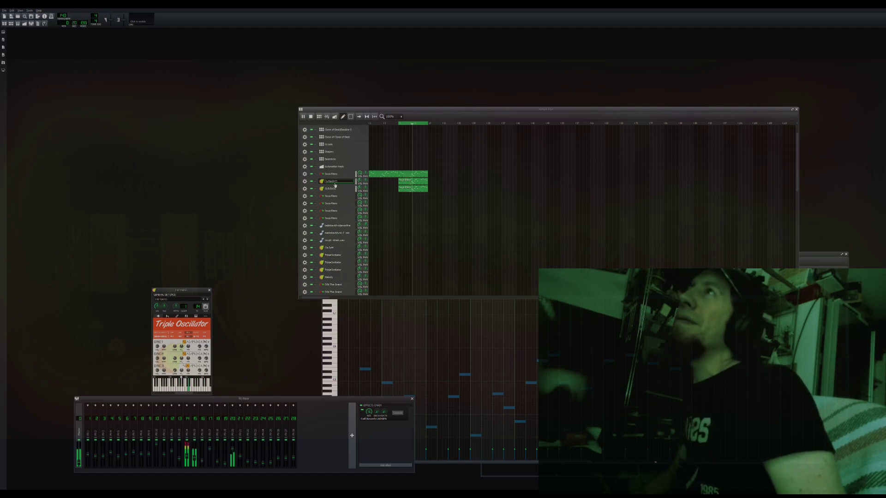
# Rename the lower cloned synth track "Soften Bass Smooth"
pyautogui.doubleClick(335, 188)
pyautogui.write('Suften')
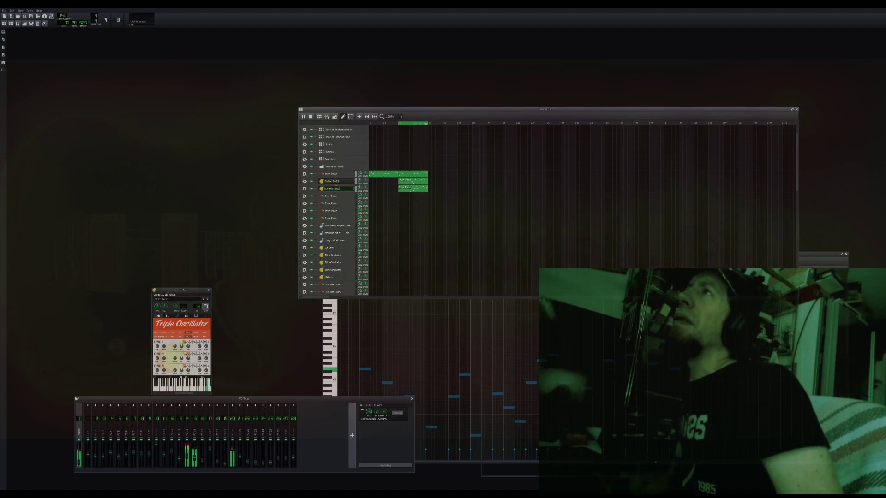
pyautogui.write(' Bass Smo')
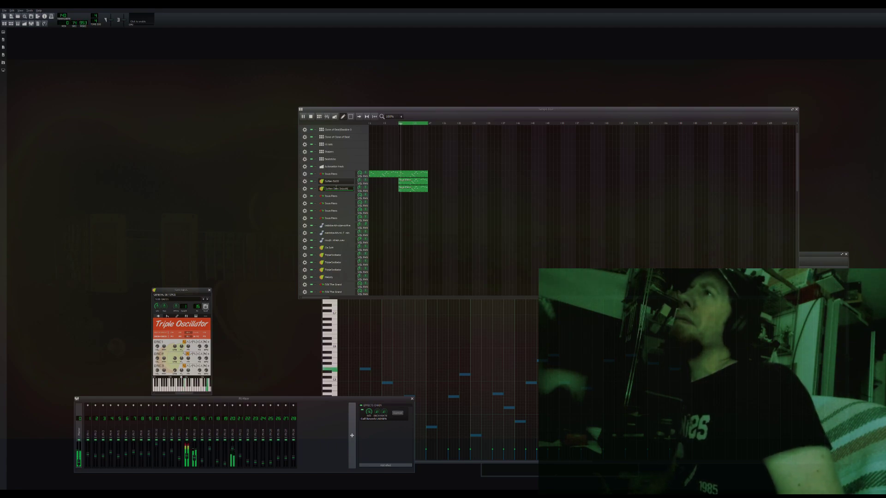
pyautogui.write('oth')
pyautogui.press('Return')
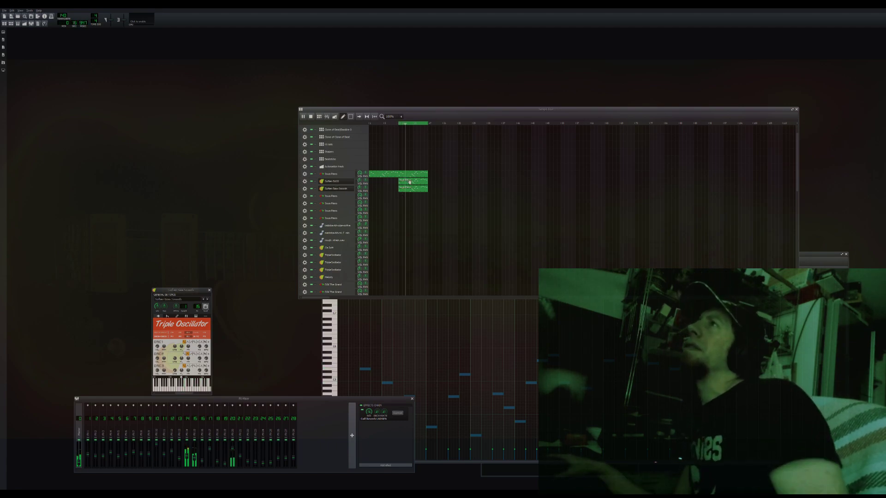
# Transpose the upper cloned track's melody down one octave and review the lower clone's melody in the piano roll
pyautogui.doubleClick(407, 180)
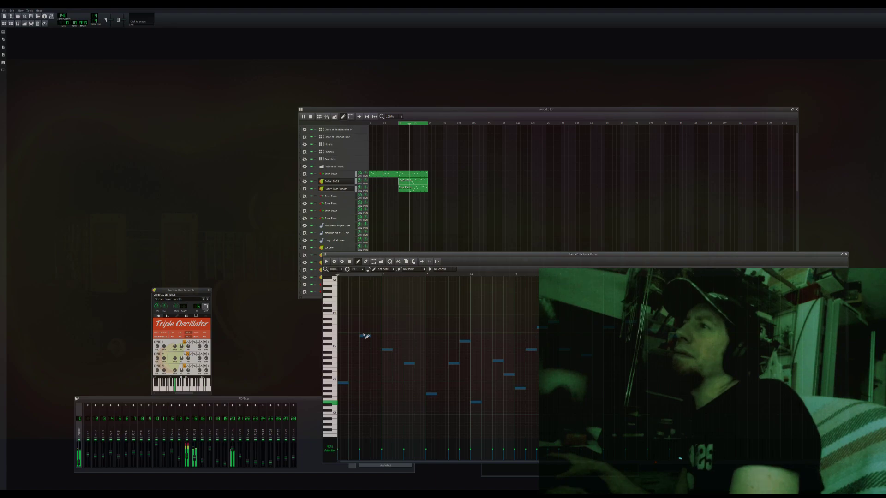
pyautogui.moveTo(344, 384); pyautogui.dragTo(339, 417)
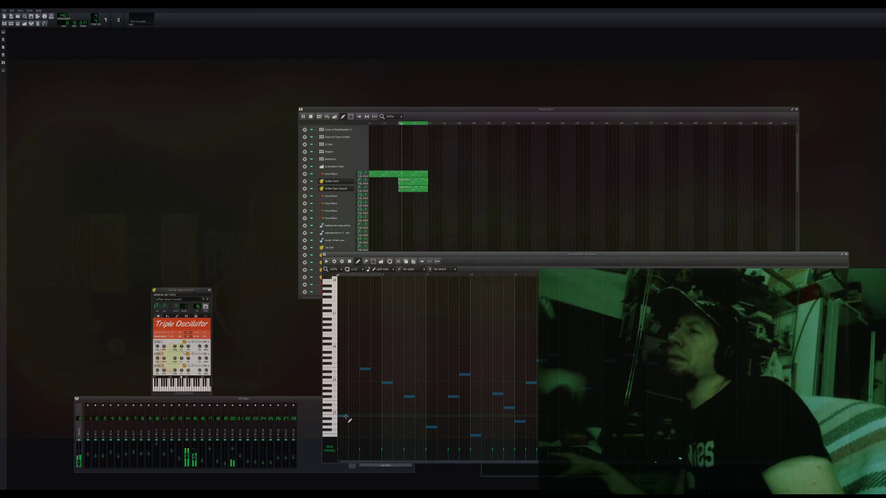
pyautogui.scroll(-3, 349, 393)
pyautogui.doubleClick(409, 191)
pyautogui.scroll(3, 344, 402)
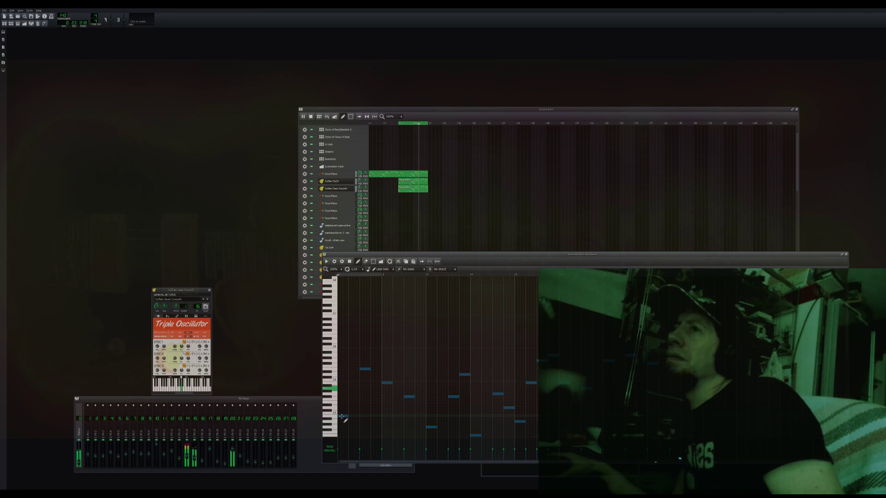
pyautogui.scroll(-3, 347, 402)
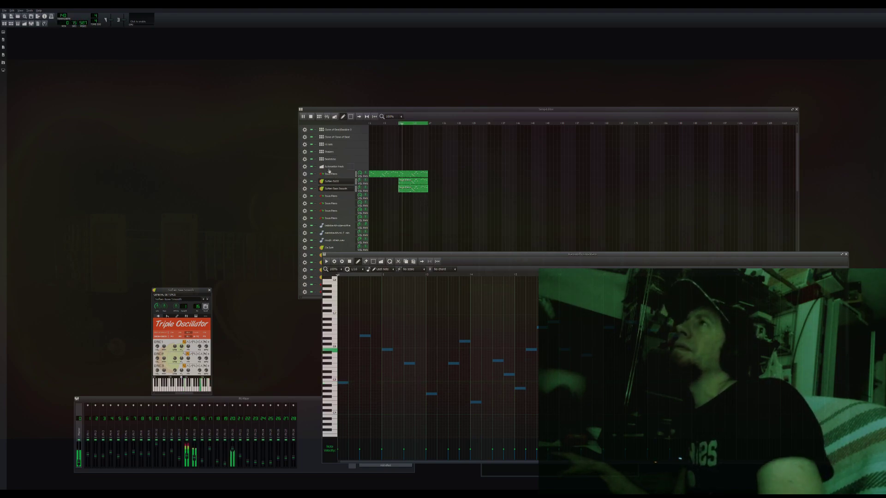
# Delete all melody notes from the first original synth track's clip
pyautogui.click(401, 178)
pyautogui.scroll(-5, 404, 185)
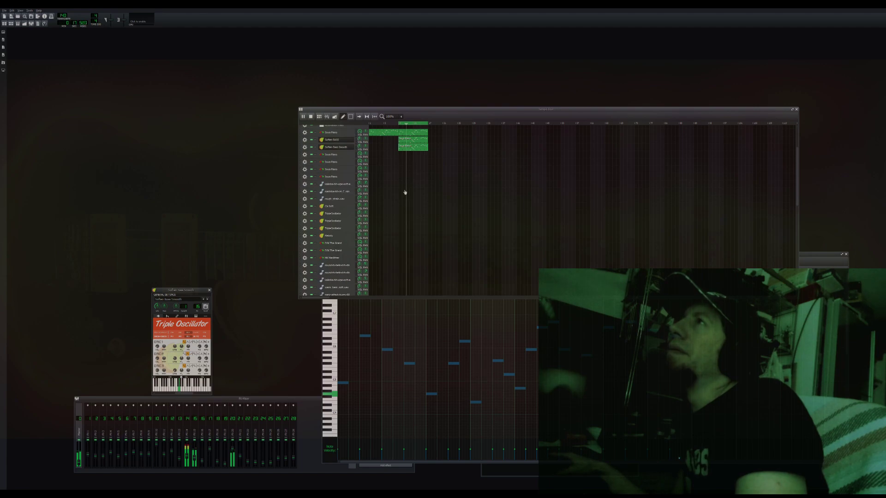
pyautogui.scroll(-2, 405, 192)
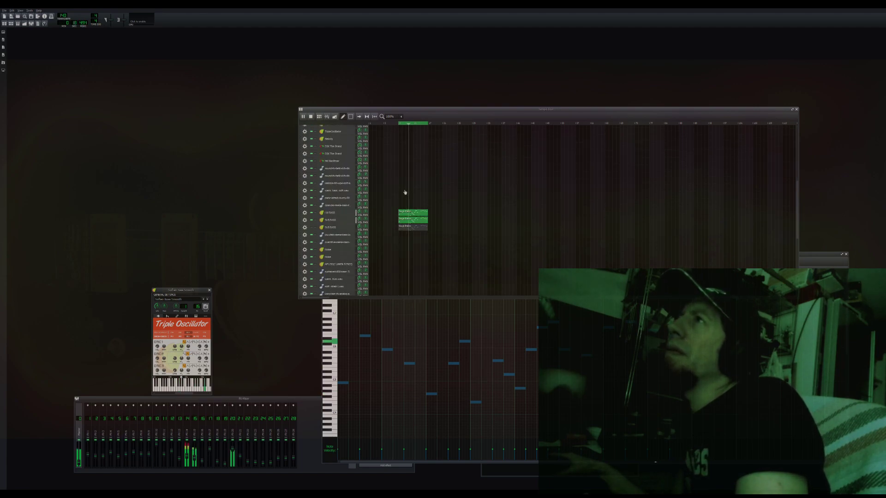
pyautogui.doubleClick(420, 215)
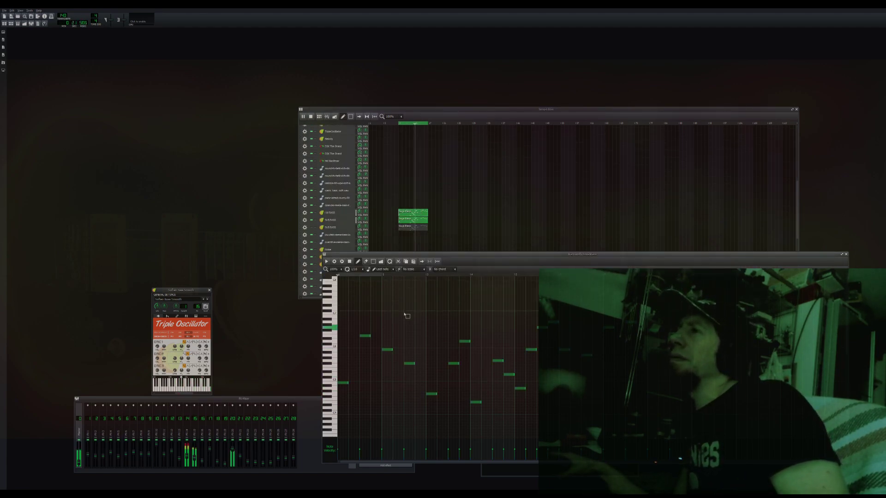
pyautogui.hotkey('ctrl', 'a')
pyautogui.press('Delete')
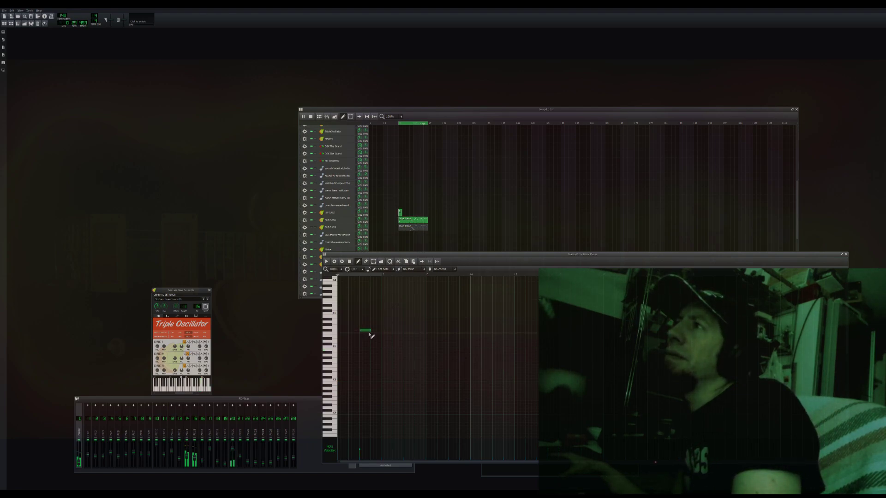
# Draw a sequence of bar-long sustained notes across the loop in the first original synth track's emptied clip
pyautogui.moveTo(369, 330); pyautogui.dragTo(358, 350)
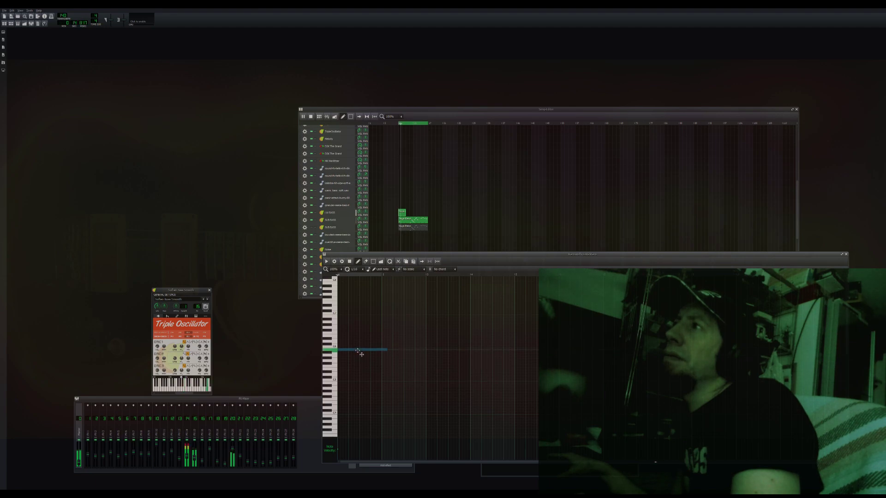
pyautogui.click(383, 342)
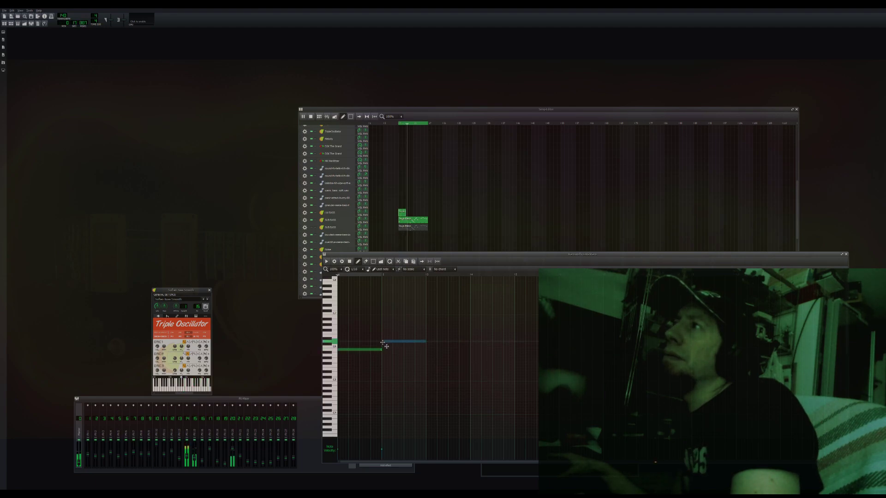
pyautogui.click(471, 344)
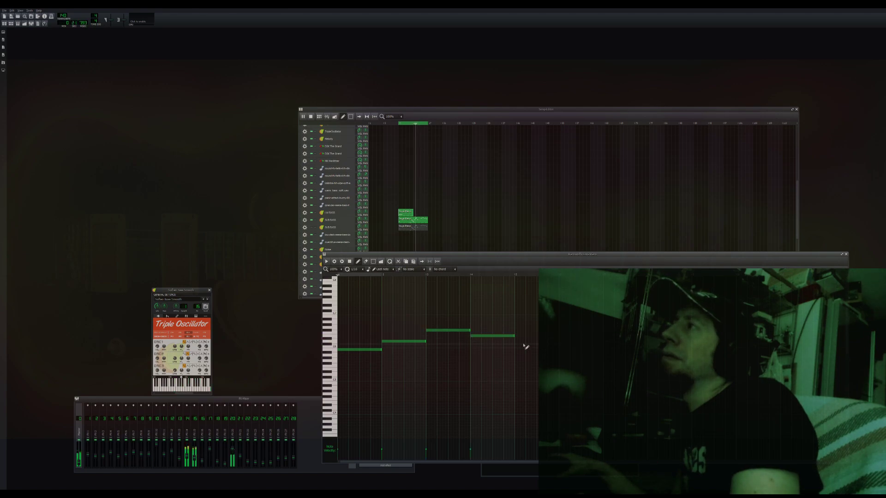
pyautogui.moveTo(520, 342); pyautogui.dragTo(516, 342)
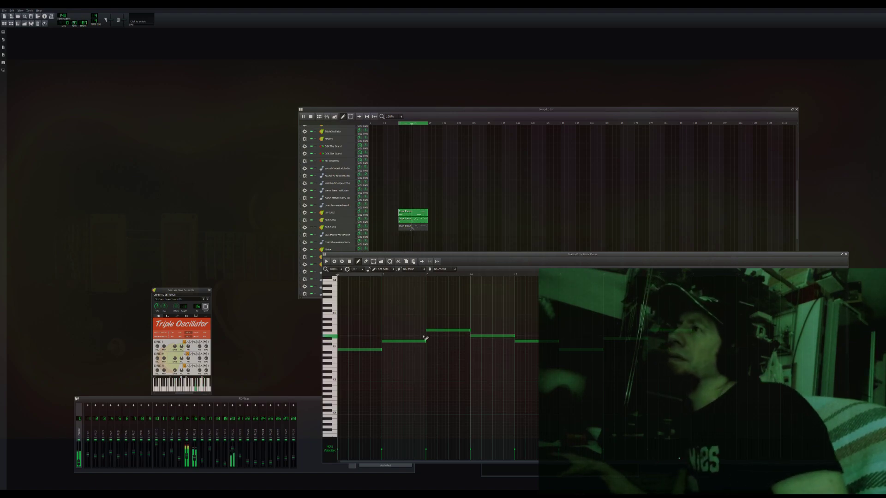
# Transpose all sustained notes of the first original synth track down two octaves
pyautogui.scroll(-1, 406, 324)
pyautogui.scroll(1, 424, 339)
pyautogui.scroll(-1, 423, 342)
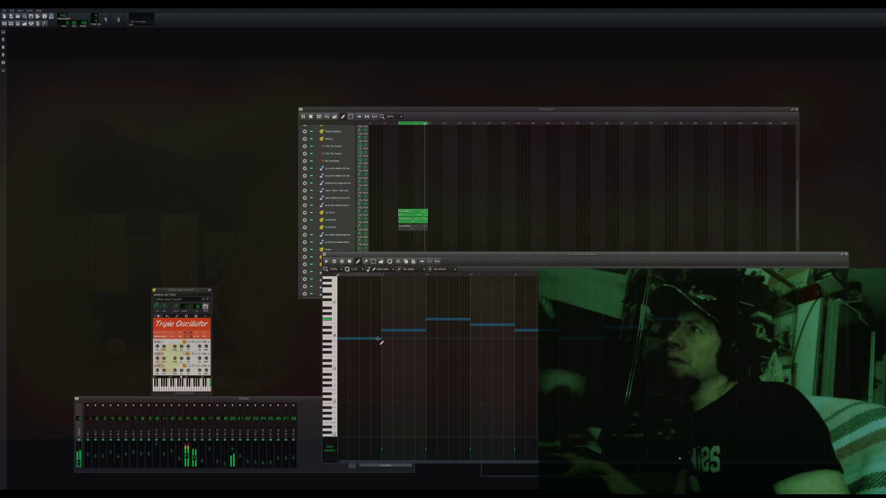
pyautogui.moveTo(378, 339); pyautogui.dragTo(366, 434)
pyautogui.moveTo(362, 400); pyautogui.dragTo(361, 406)
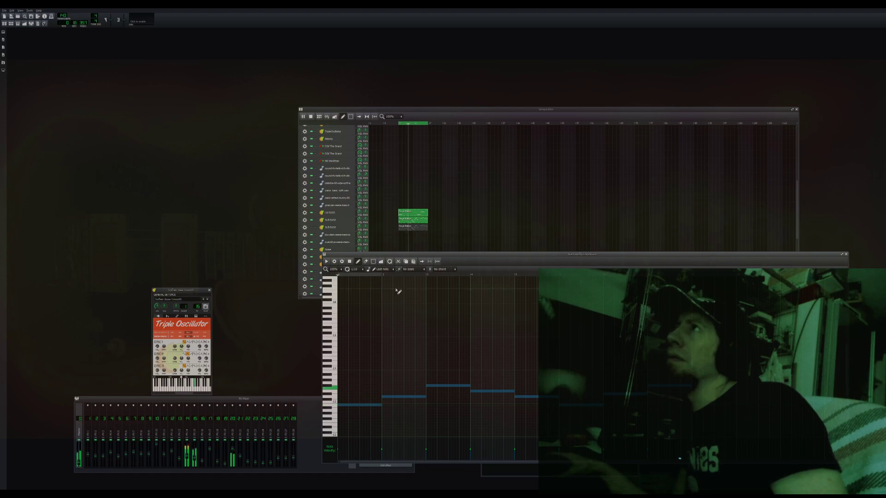
# Replace the second original synth track's clip with a copy of the sustained notes and duplicate those notes one octave lower
pyautogui.click(423, 233)
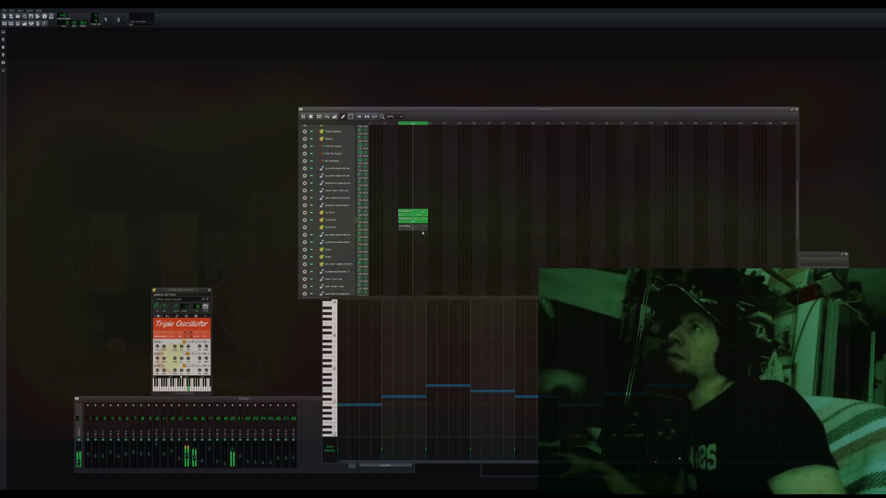
pyautogui.middleClick(415, 222)
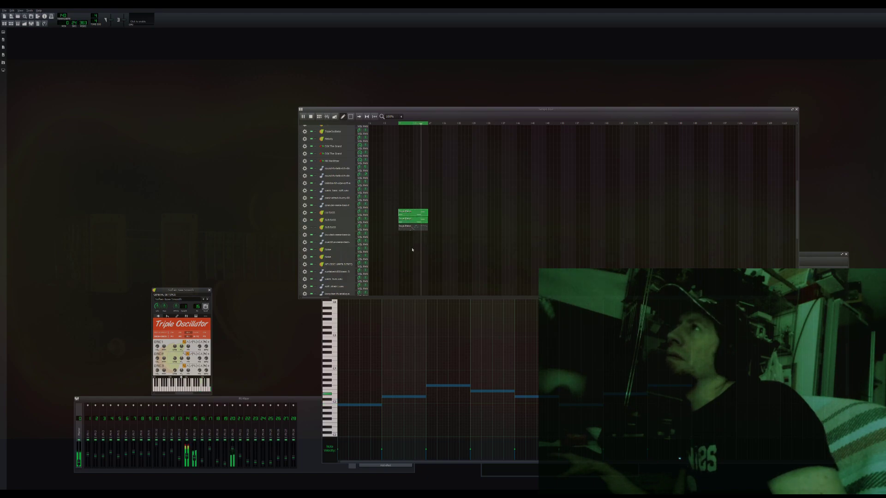
pyautogui.doubleClick(411, 222)
pyautogui.hotkey('ctrl', 'a')
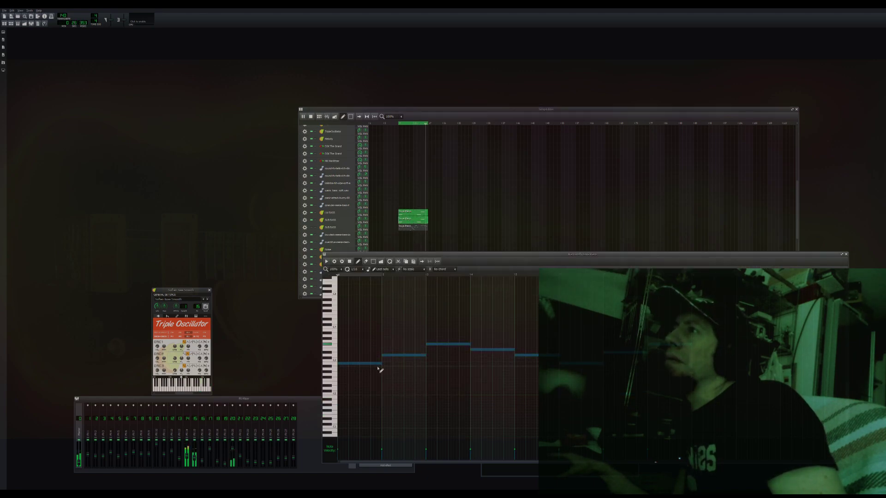
pyautogui.moveTo(374, 364); pyautogui.dragTo(374, 398)
pyautogui.scroll(-3, 397, 387)
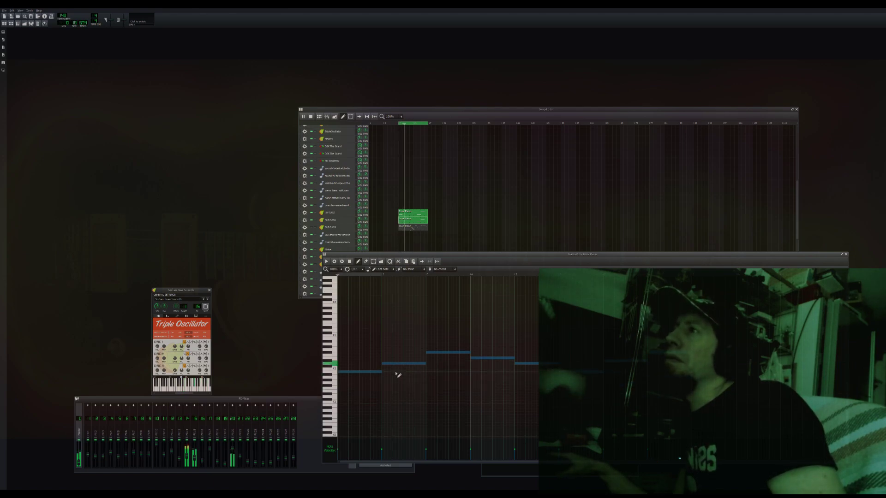
pyautogui.press('Escape')
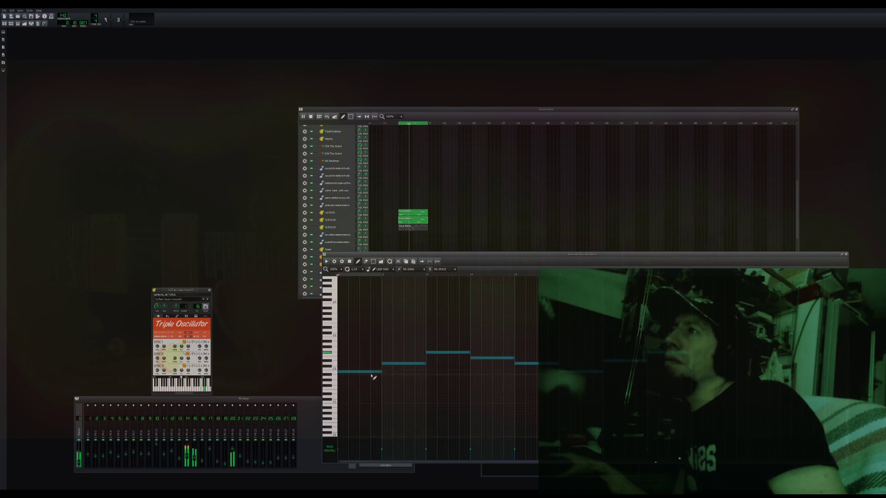
pyautogui.moveTo(370, 373); pyautogui.dragTo(371, 407)
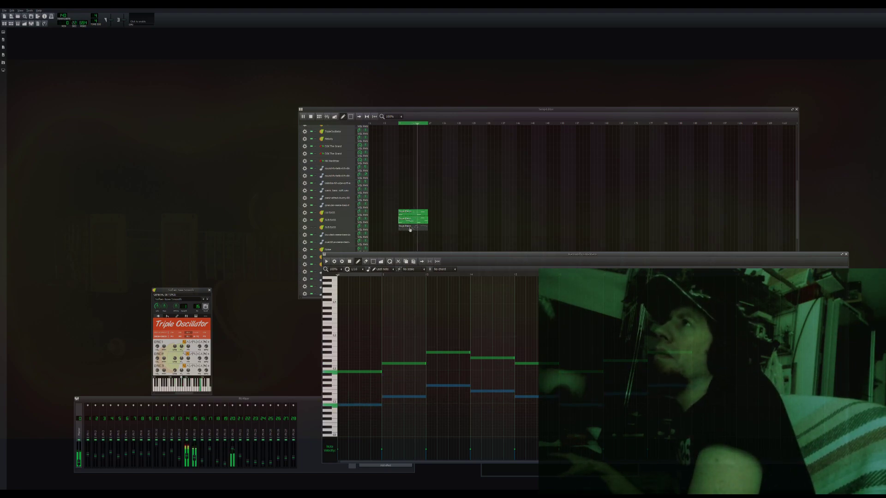
# Remove the third original synth track's muted clip and paste the sustained-note clip there at the loop start
pyautogui.click(423, 229)
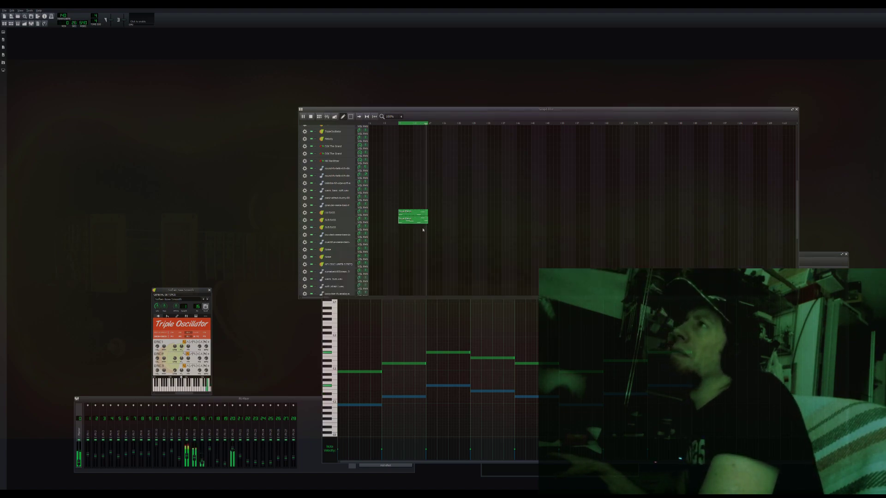
pyautogui.click(401, 229)
pyautogui.rightClick(400, 229)
pyautogui.click(407, 256)
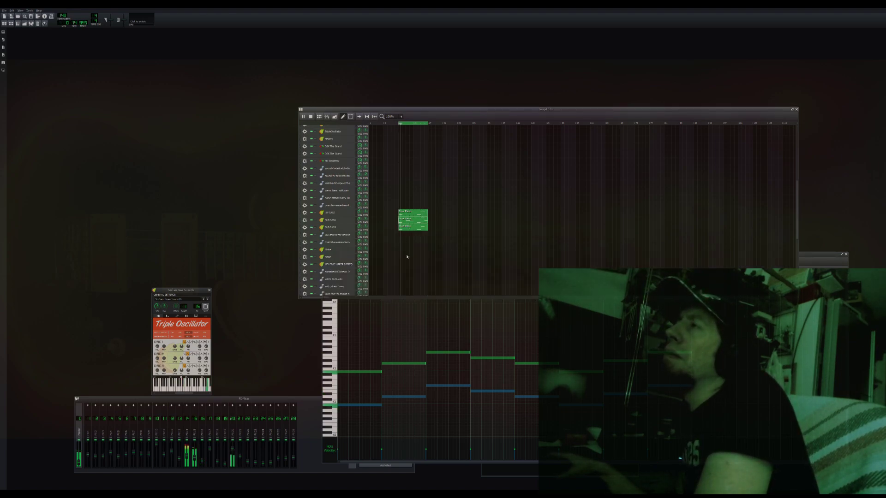
# Open the third original synth track's pasted clip in the piano roll, select all its notes and return to the song arrangement
pyautogui.doubleClick(406, 226)
pyautogui.hotkey('ctrl', 'a')
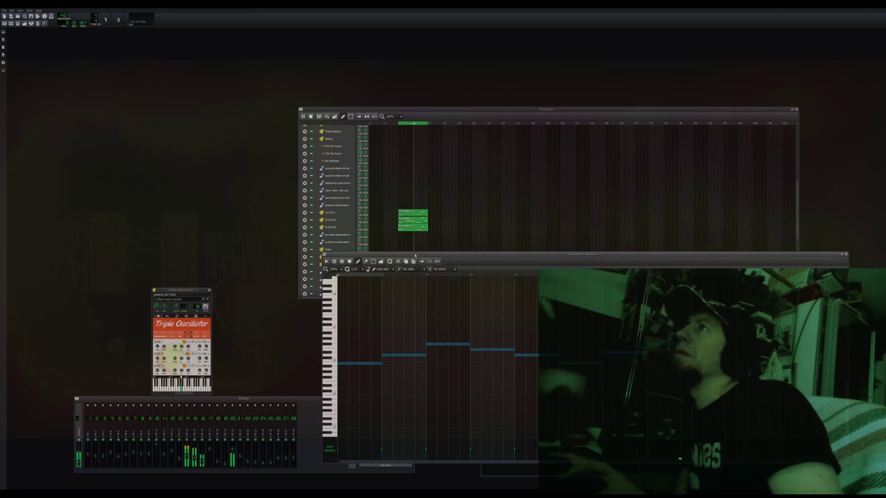
pyautogui.click(420, 231)
pyautogui.scroll(3, 429, 254)
pyautogui.scroll(1, 441, 280)
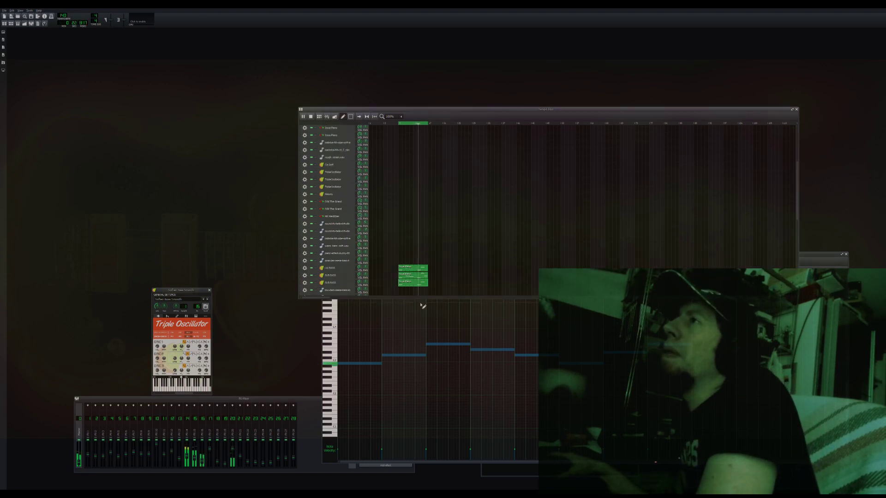
# Place copies of the melody clips directly behind the existing ones on the piano track and both cloned synth tracks
pyautogui.moveTo(420, 298); pyautogui.dragTo(417, 349)
pyautogui.scroll(4, 345, 305)
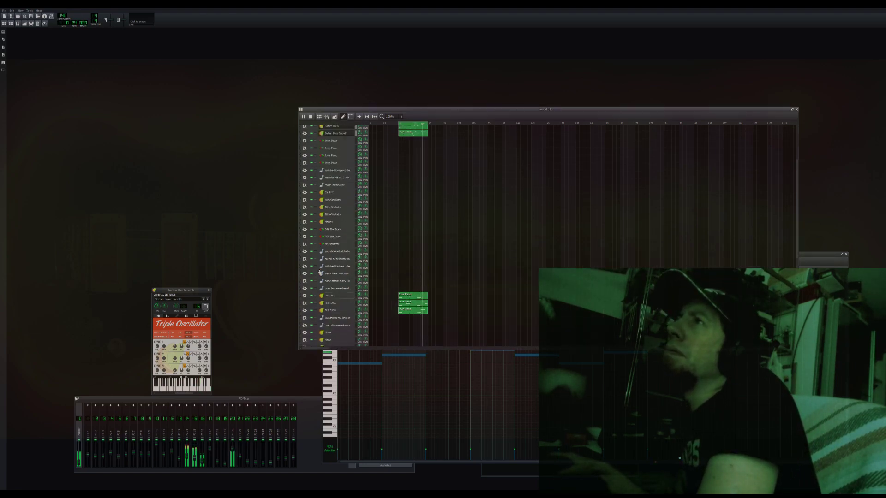
pyautogui.scroll(-1, 344, 305)
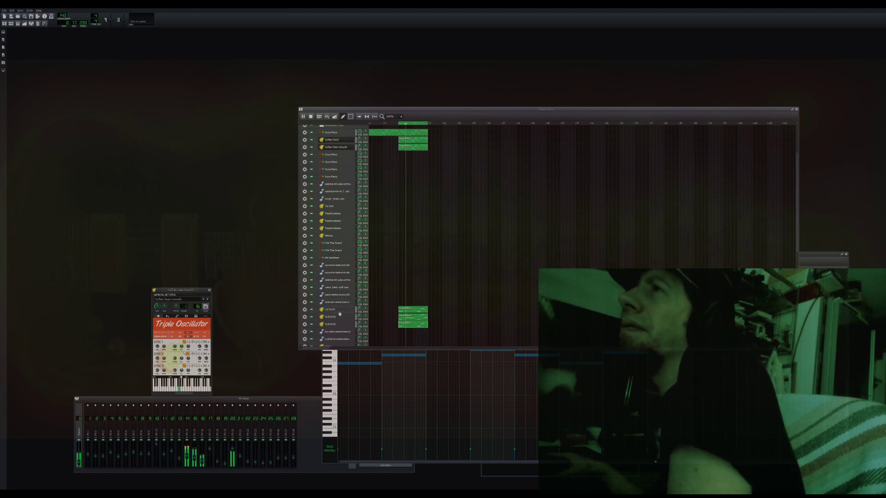
pyautogui.scroll(1, 428, 278)
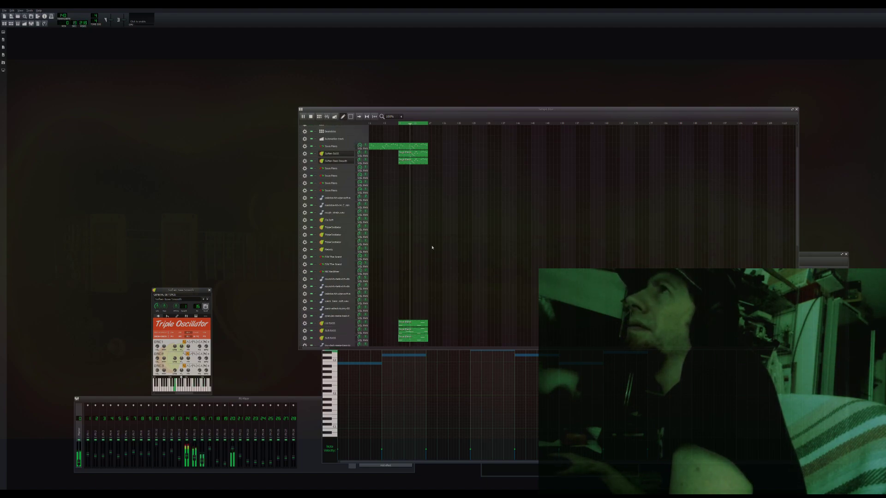
pyautogui.scroll(-3, 426, 208)
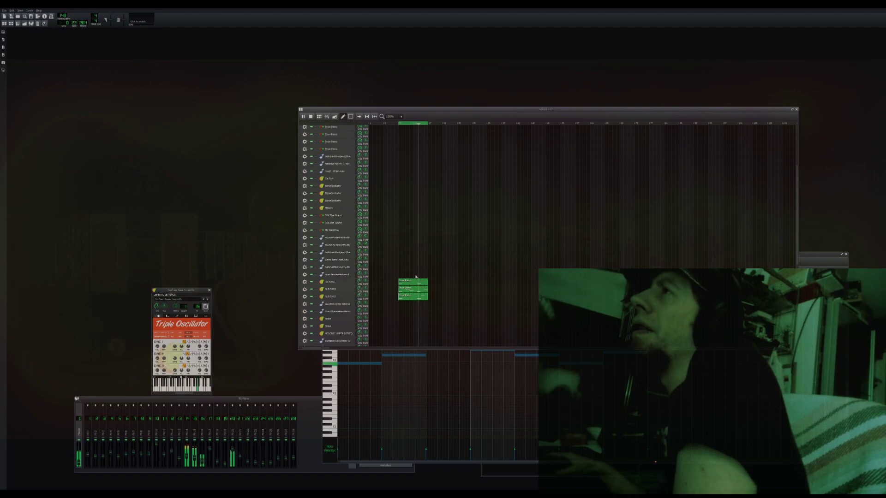
pyautogui.scroll(3, 438, 169)
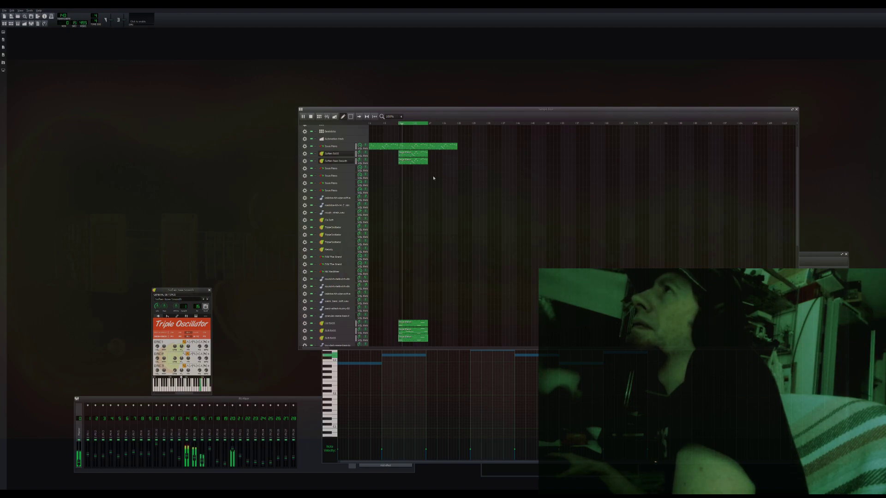
pyautogui.click(441, 153)
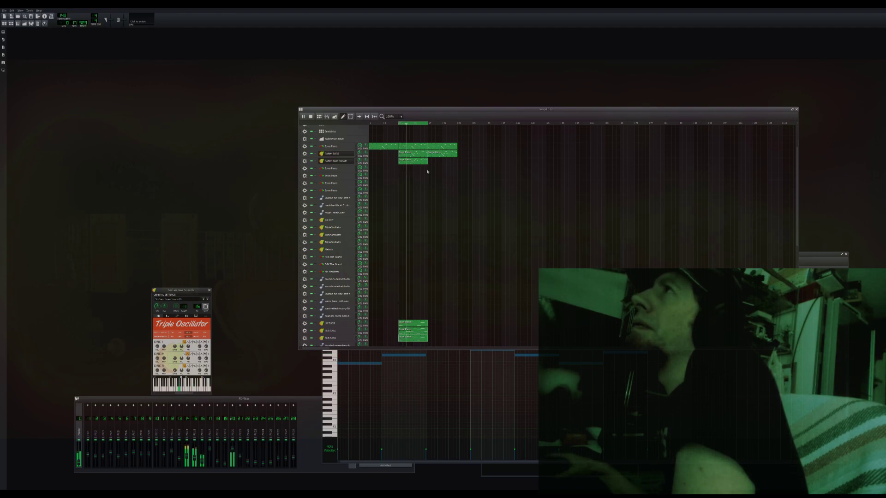
pyautogui.click(430, 160)
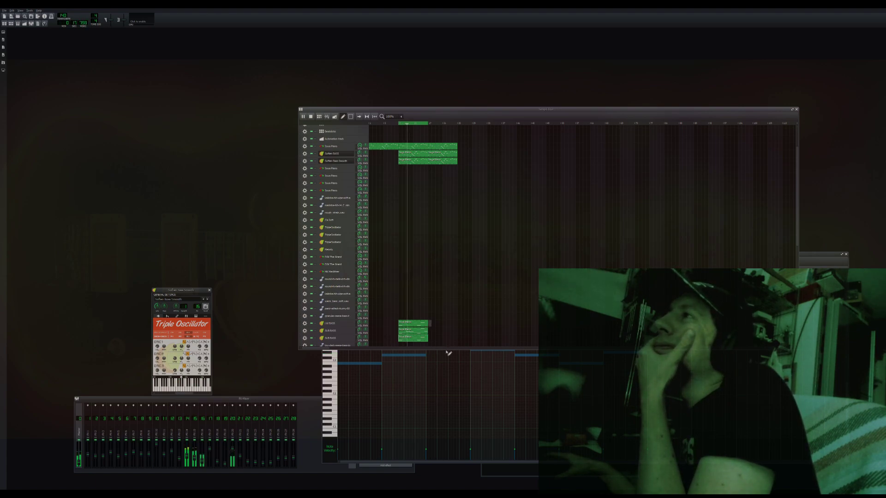
# Duplicate the sustained-note clips on the three original synth tracks directly behind the existing ones and extend the loop to the end of the copies
pyautogui.rightClick(430, 334)
pyautogui.click(444, 356)
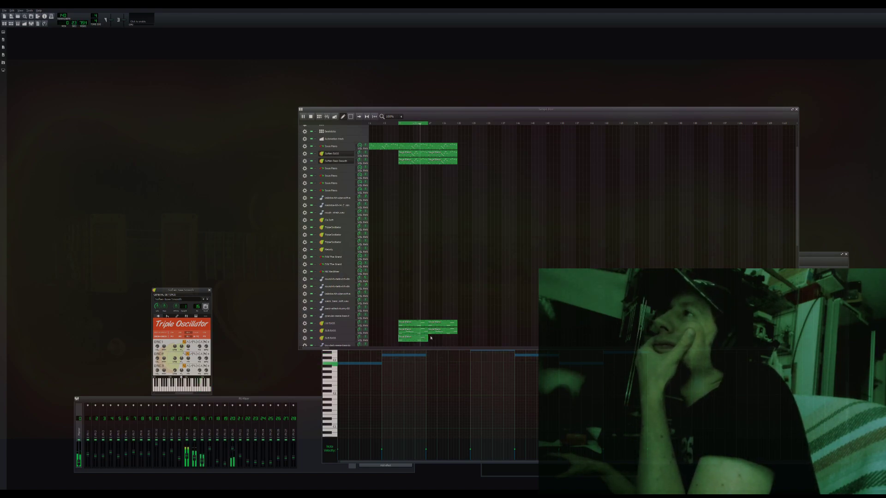
pyautogui.scroll(3, 443, 306)
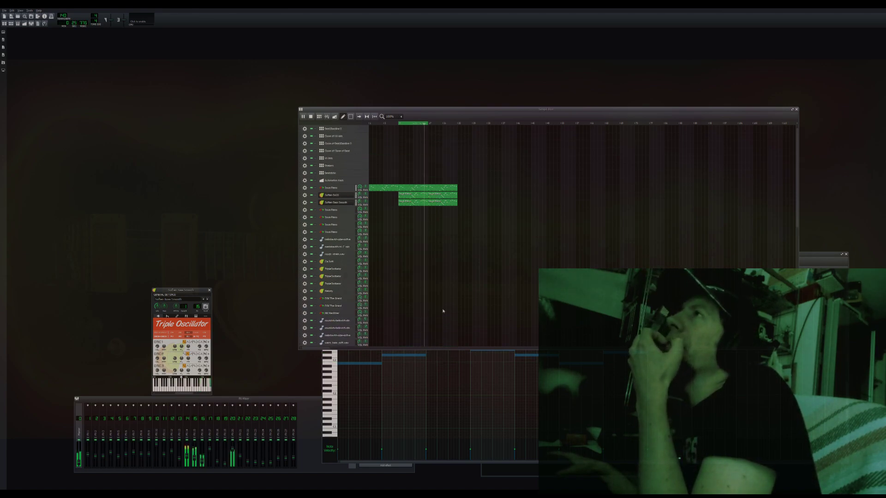
pyautogui.rightClick(456, 124)
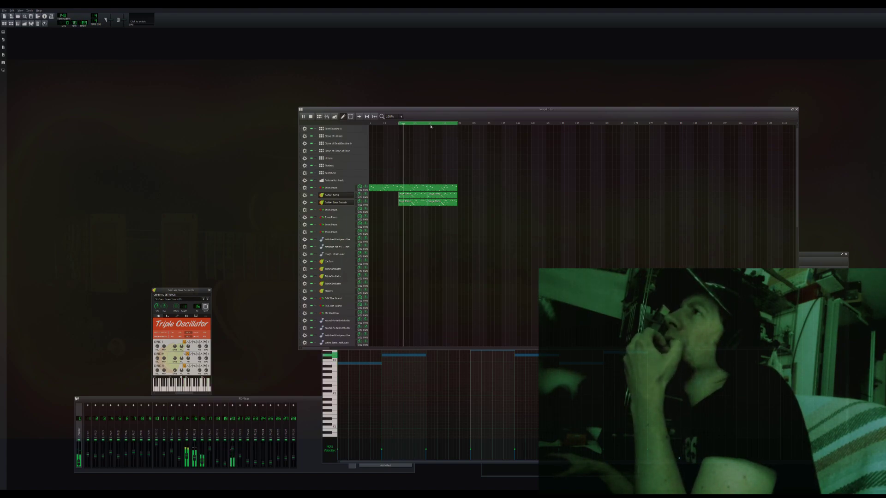
# Open the piano track's last clip in the piano roll and append a copy of all its melody notes behind the existing notes
pyautogui.doubleClick(443, 187)
pyautogui.hotkey('ctrl', 'a')
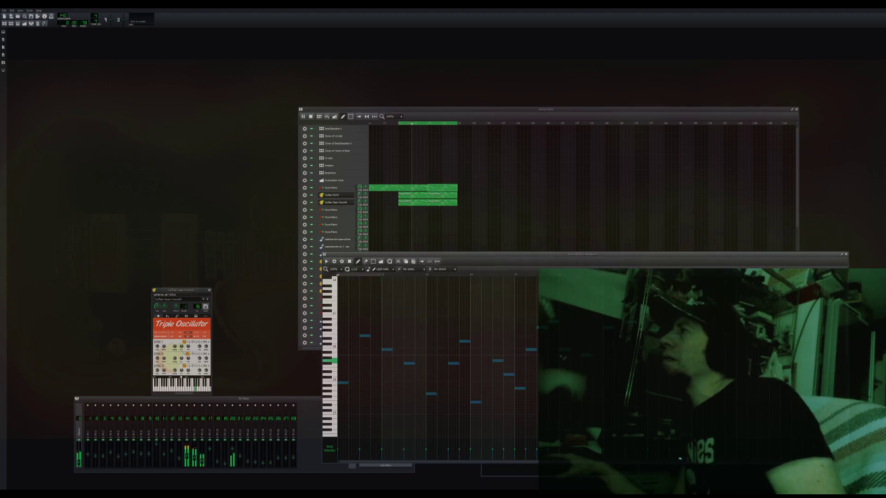
pyautogui.hotkey('ctrl', 'v')
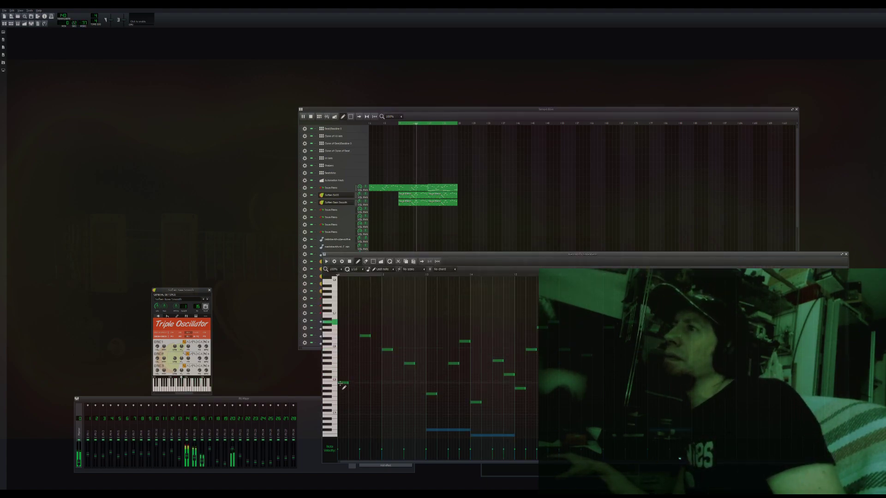
pyautogui.press('Delete')
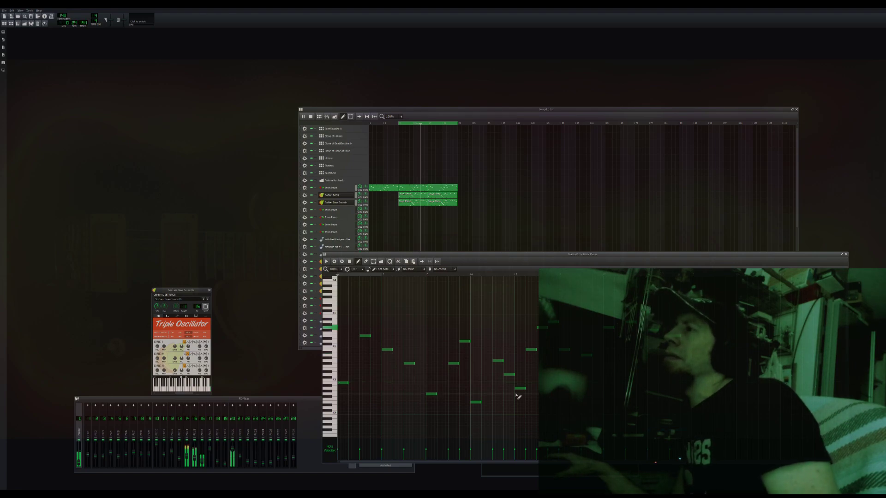
pyautogui.hotkey('ctrl', 'a')
pyautogui.hotkey('ctrl', 'v')
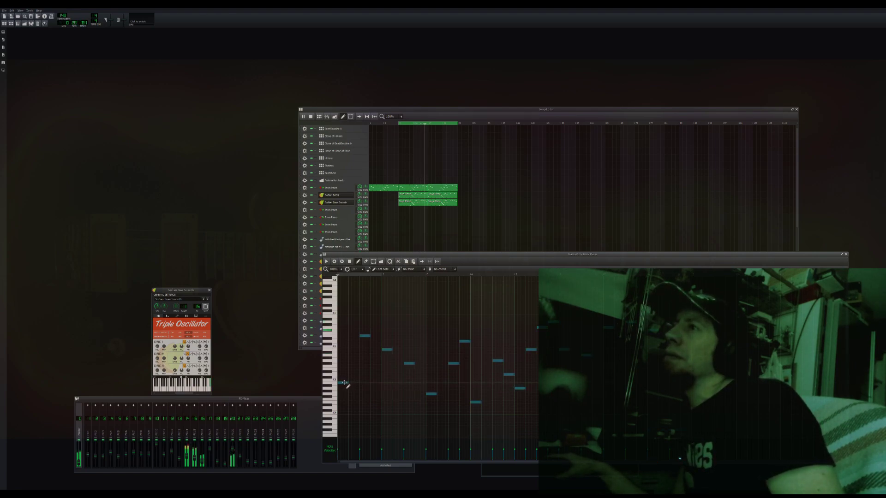
pyautogui.moveTo(345, 383); pyautogui.dragTo(674, 386)
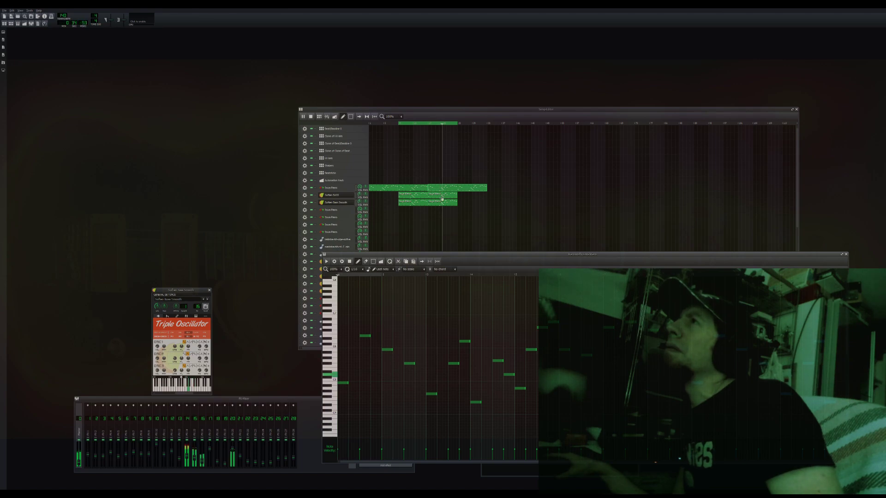
# Append a copy of all melody notes behind the existing notes in the last clip of each cloned synth track
pyautogui.hotkey('ctrl', 'a')
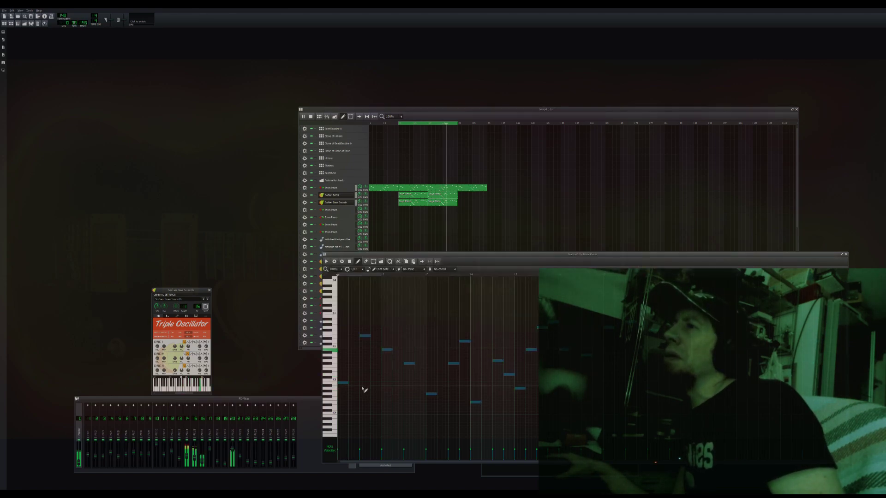
pyautogui.moveTo(343, 383); pyautogui.dragTo(689, 385)
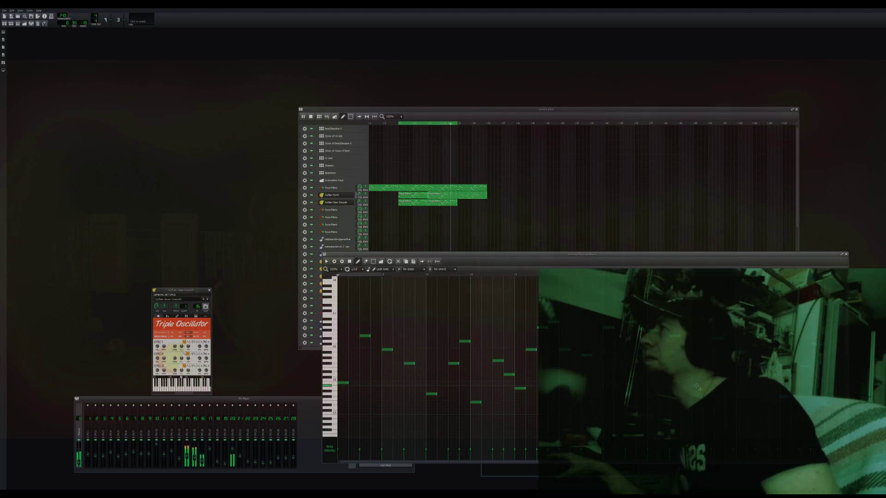
pyautogui.doubleClick(450, 203)
pyautogui.hotkey('ctrl', 'a')
pyautogui.moveTo(344, 383); pyautogui.dragTo(698, 386)
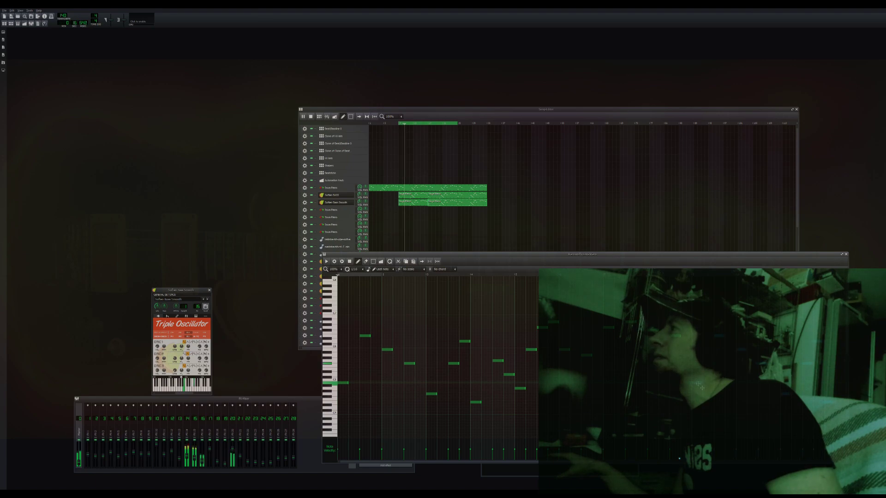
# Open the first original synth track's second clip and append a copy of its sustained notes behind the existing ones
pyautogui.click(455, 205)
pyautogui.scroll(-7, 456, 209)
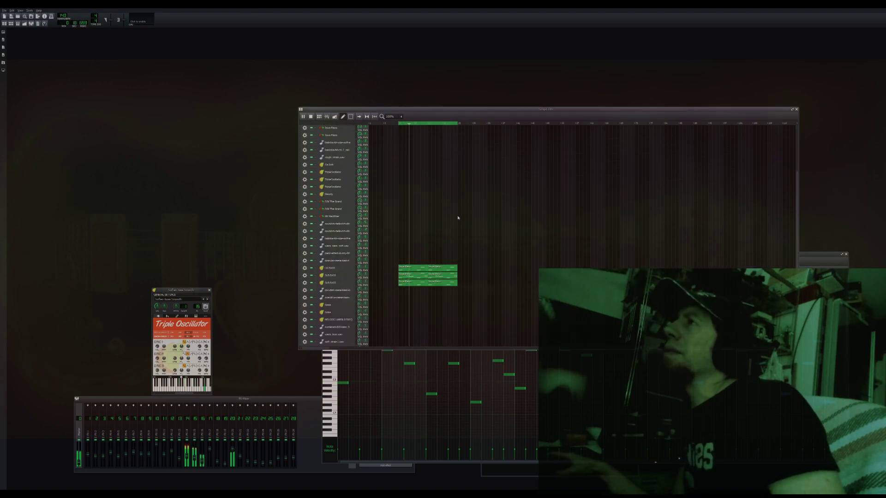
pyautogui.doubleClick(447, 269)
pyautogui.hotkey('ctrl', 'a')
pyautogui.hotkey('ctrl', 'v')
pyautogui.hotkey('ctrl', 'z')
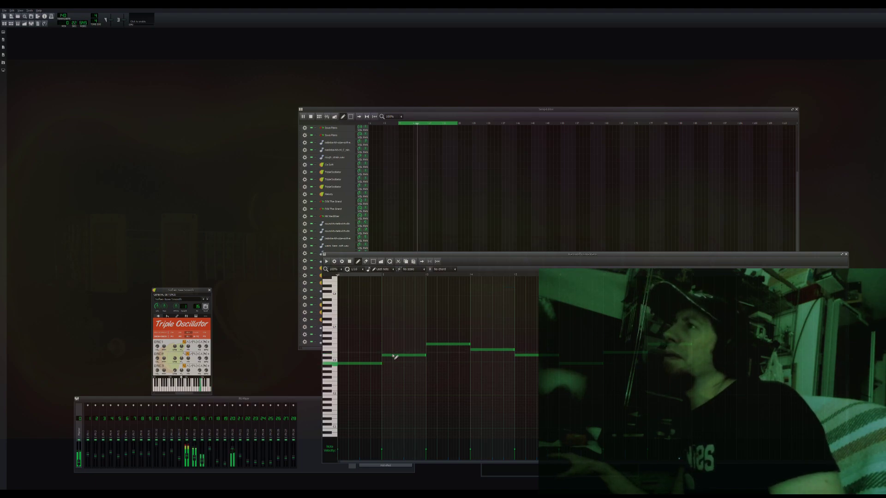
pyautogui.hotkey('ctrl', 'a')
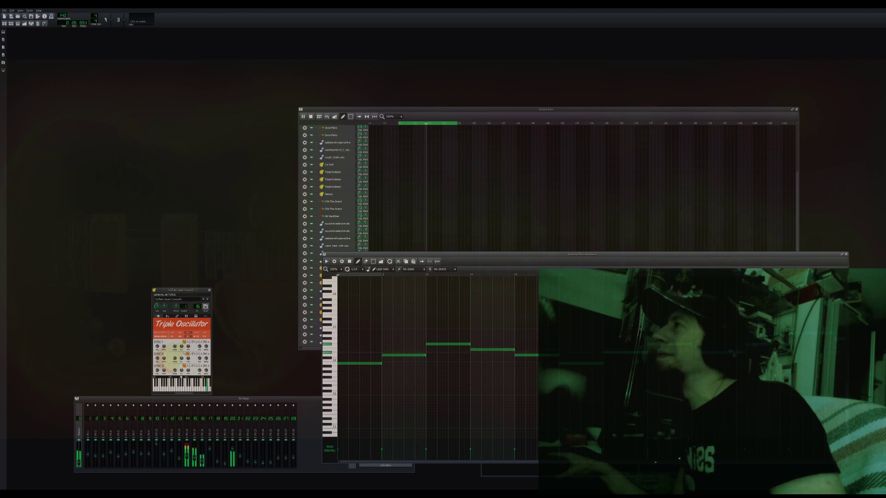
# Append a copy of all octave-doubled sustained notes in the second original synth track's second clip and return to the song arrangement
pyautogui.click(476, 116)
pyautogui.doubleClick(443, 278)
pyautogui.hotkey('ctrl', 'a')
pyautogui.moveTo(378, 406); pyautogui.dragTo(725, 407)
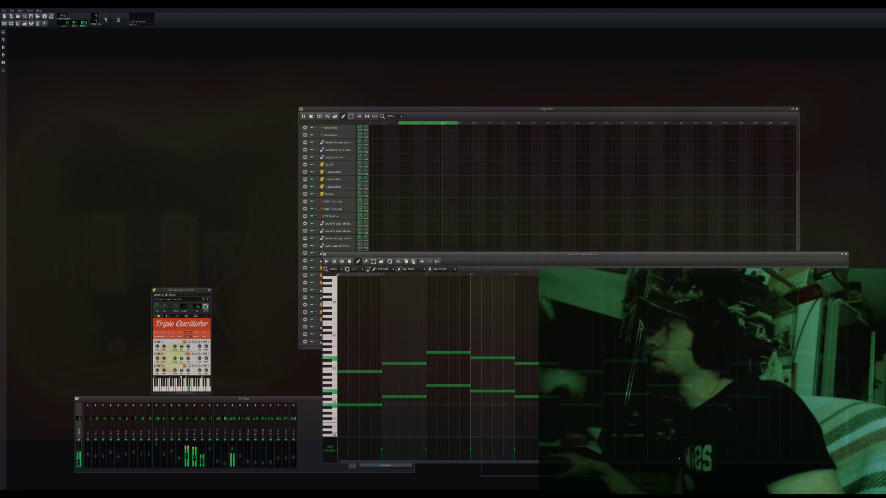
pyautogui.click(552, 117)
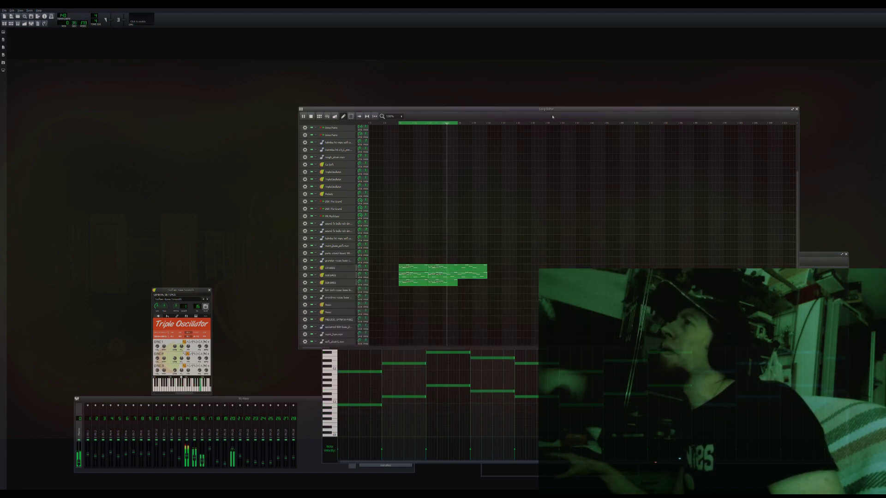
# Append a copy of the sustained notes in the third original synth track's second clip and bring the song arrangement back to the front
pyautogui.doubleClick(445, 283)
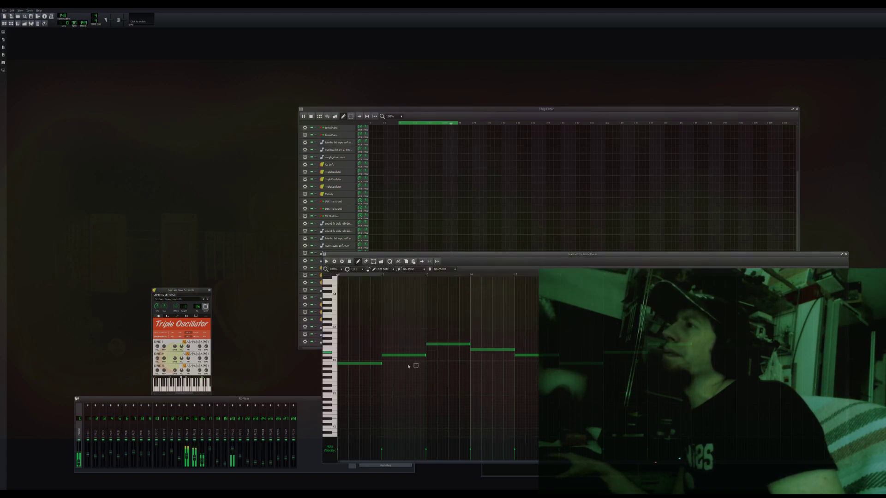
pyautogui.hotkey('ctrl', 'v')
pyautogui.press('Delete')
pyautogui.hotkey('ctrl', 'a')
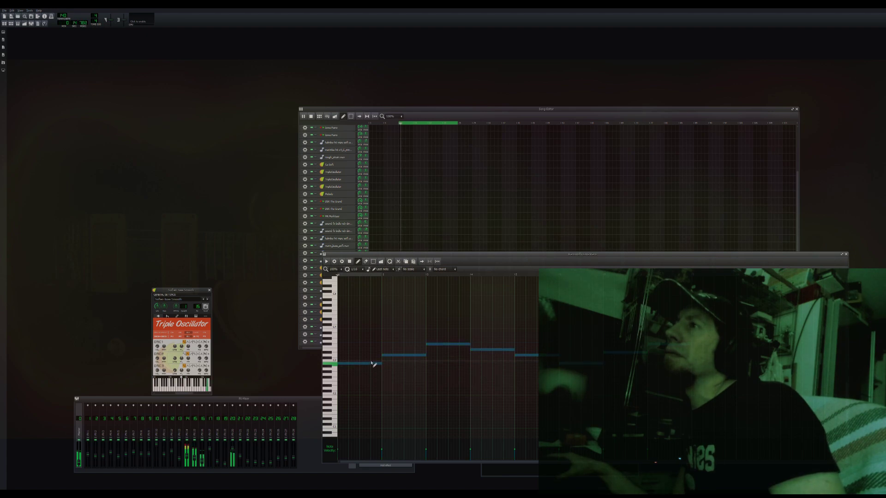
pyautogui.moveTo(370, 367); pyautogui.dragTo(702, 362)
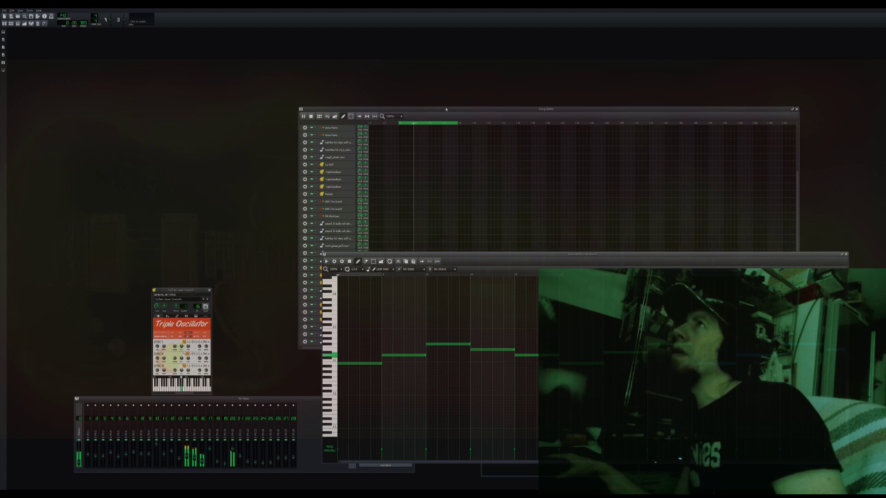
pyautogui.moveTo(445, 110); pyautogui.dragTo(448, 94)
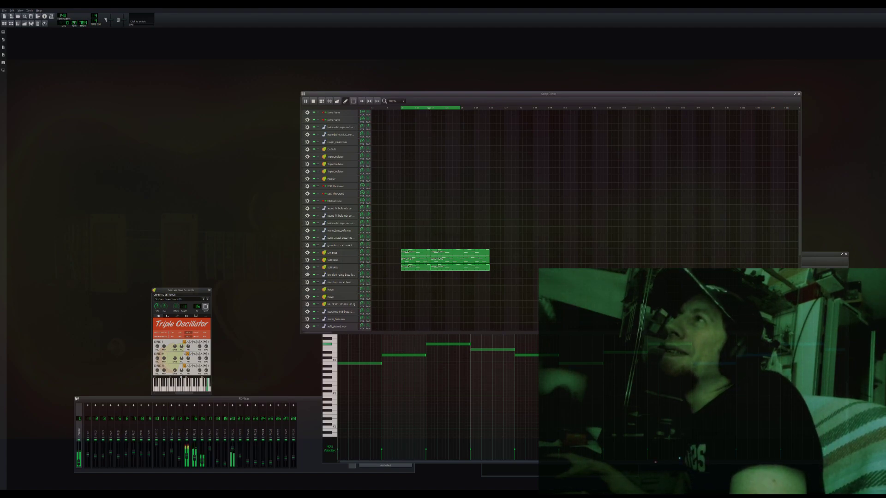
# Clear the first clip from the clone of the third original synth track and clone that reduced track once more
pyautogui.middleClick(423, 276)
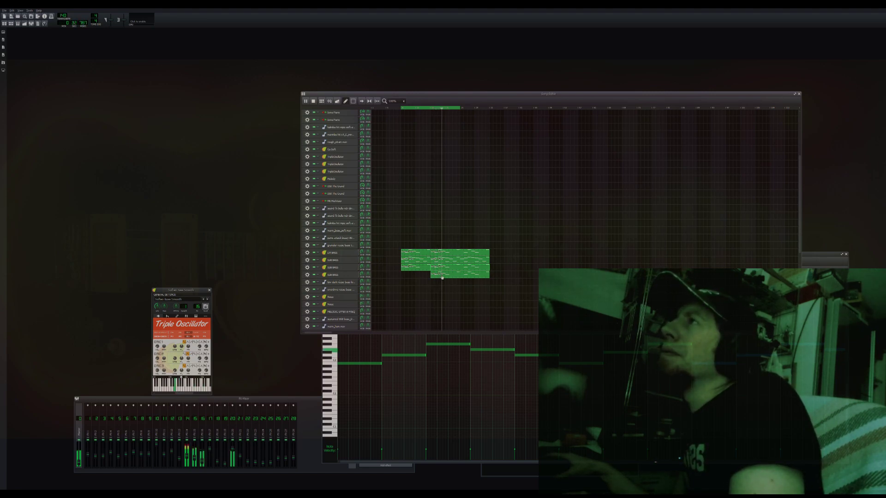
pyautogui.click(353, 278)
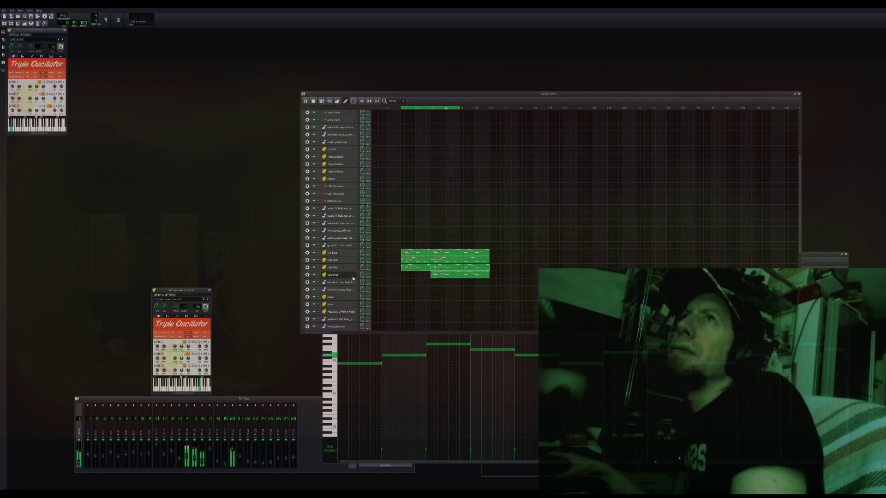
pyautogui.click(352, 279)
pyautogui.click(309, 276)
pyautogui.click(344, 284)
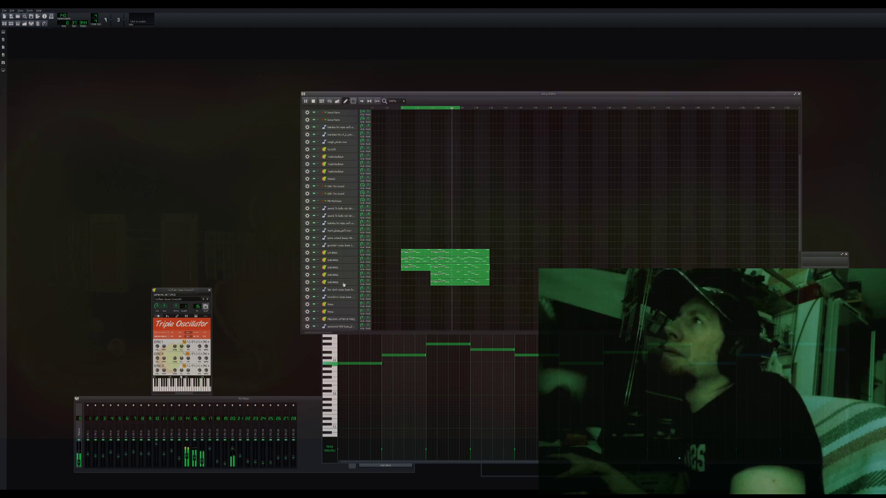
# Rename the lower cloned sub bass track as Mega Bass
pyautogui.doubleClick(344, 282)
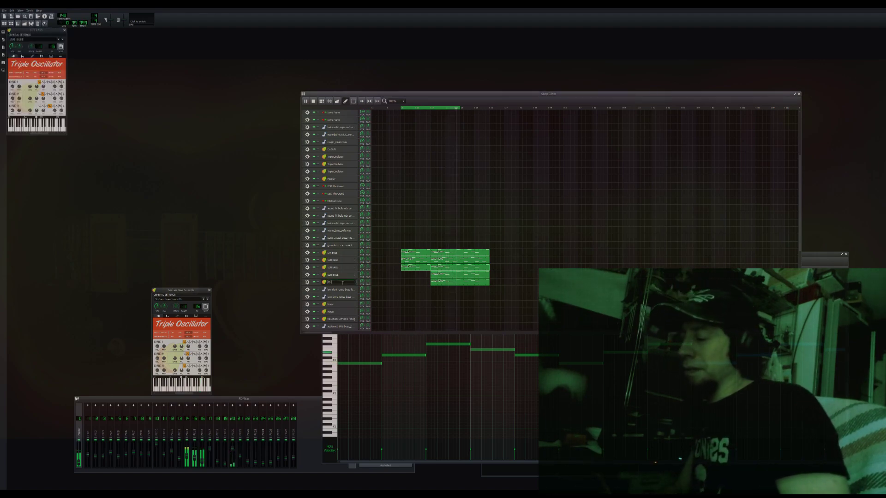
pyautogui.write('Mega Bass')
pyautogui.press('Return')
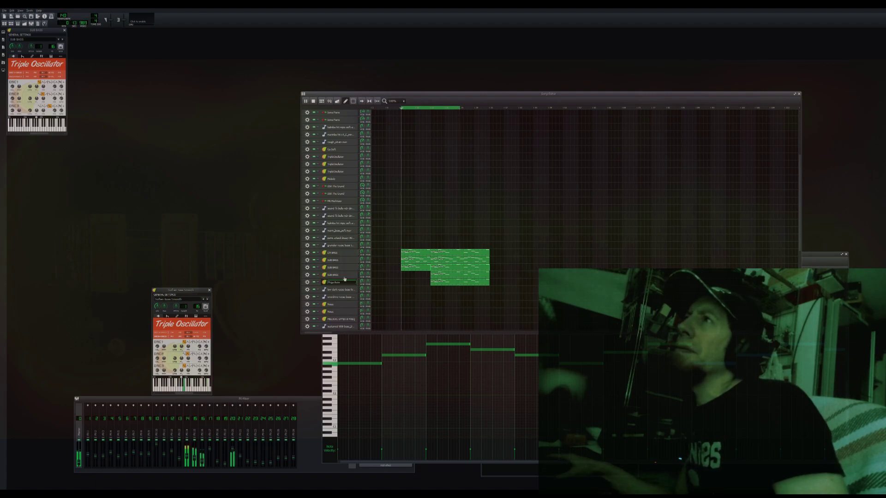
# Rename the cloned sub bass track directly above Mega Bass as Sub Bass Brittle 2
pyautogui.click(345, 276)
pyautogui.click(345, 275)
pyautogui.doubleClick(346, 276)
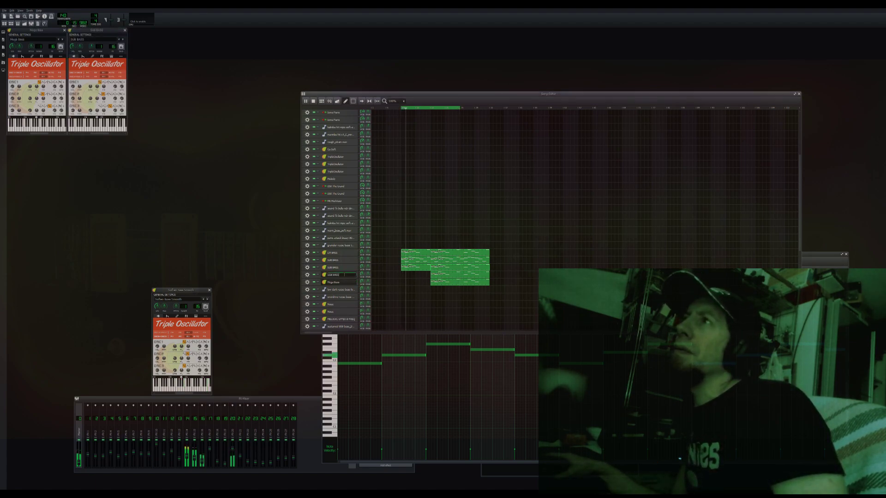
pyautogui.write('Brilli')
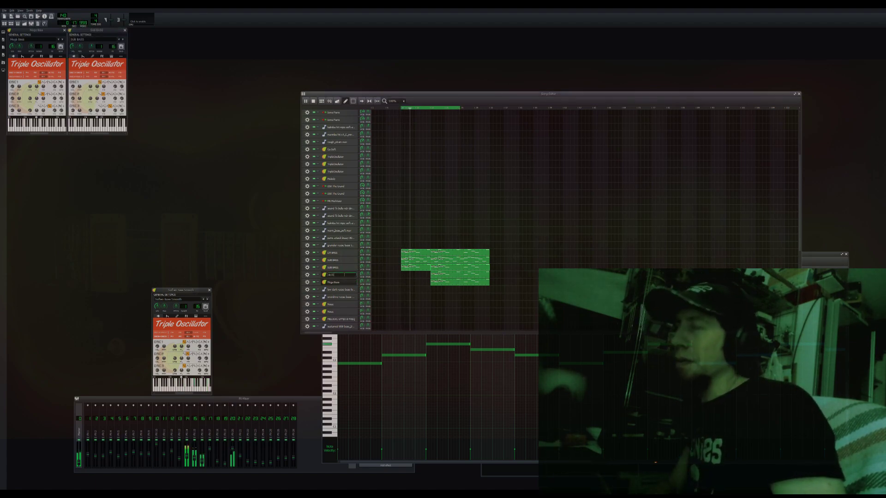
pyautogui.write('e 2')
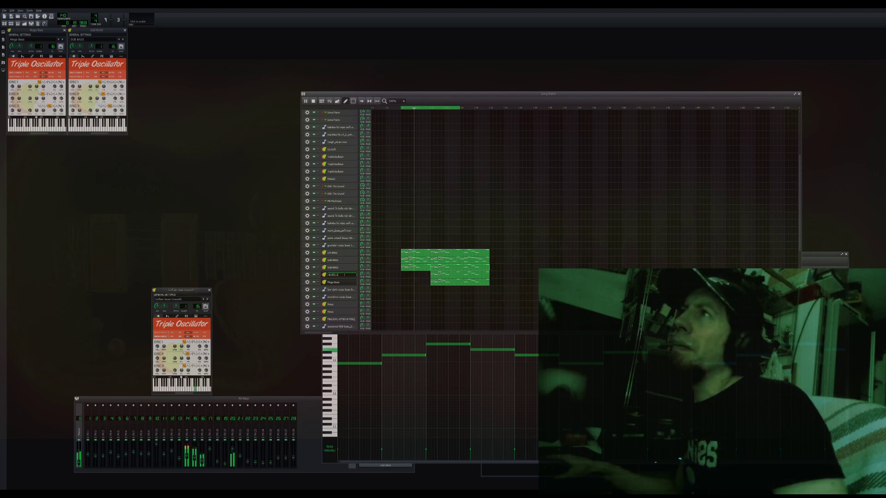
pyautogui.press('BackSpace')
pyautogui.press('BackSpace')
pyautogui.press('BackSpace')
pyautogui.press('BackSpace')
pyautogui.press('BackSpace')
pyautogui.press('BackSpace')
pyautogui.press('BackSpace')
pyautogui.press('BackSpace')
pyautogui.press('BackSpace')
pyautogui.write('Sub B')
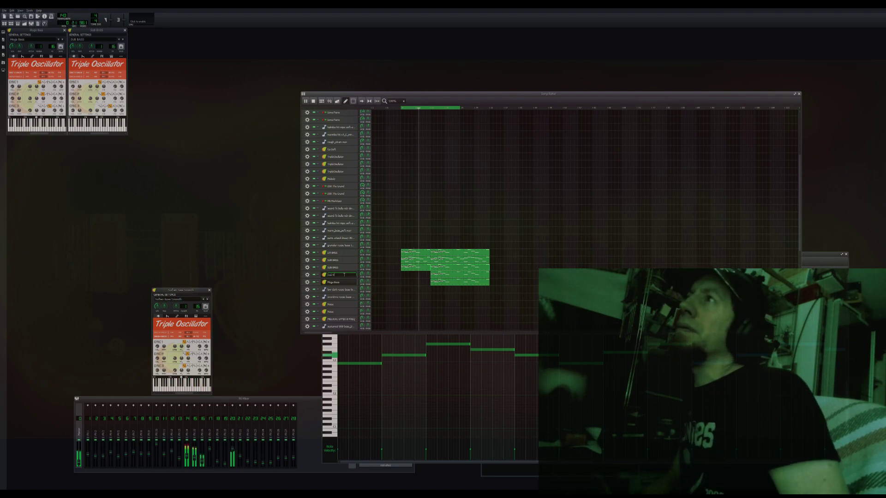
pyautogui.write('ass Brittle 2')
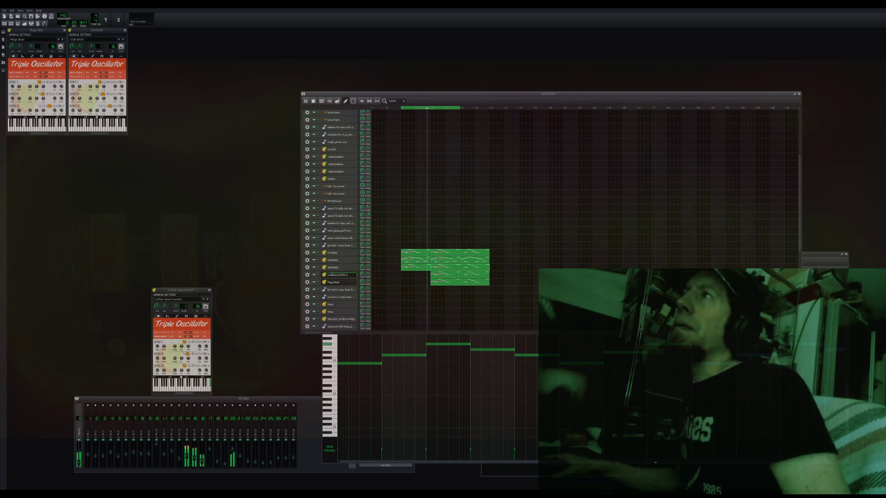
# Rename the track above Sub Bass Brittle 2 as Sub Bass Brittle 1
pyautogui.click(339, 268)
pyautogui.click(340, 268)
pyautogui.doubleClick(340, 267)
pyautogui.write('Sub Bass Brithle 2')
pyautogui.press('Return')
pyautogui.click(346, 274)
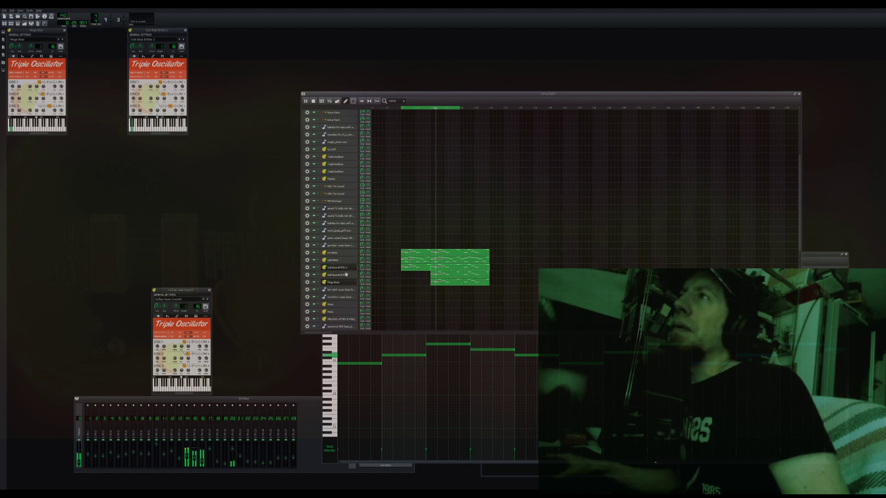
pyautogui.doubleClick(346, 269)
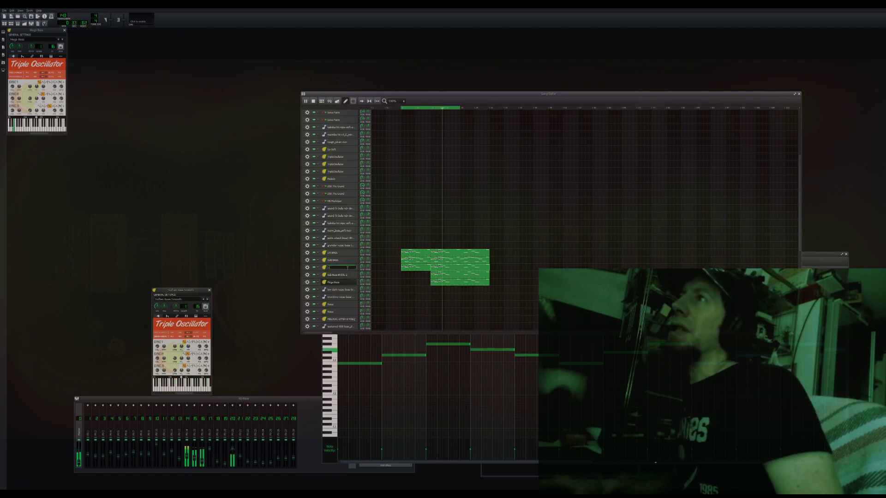
pyautogui.press('BackSpace')
pyautogui.write('1')
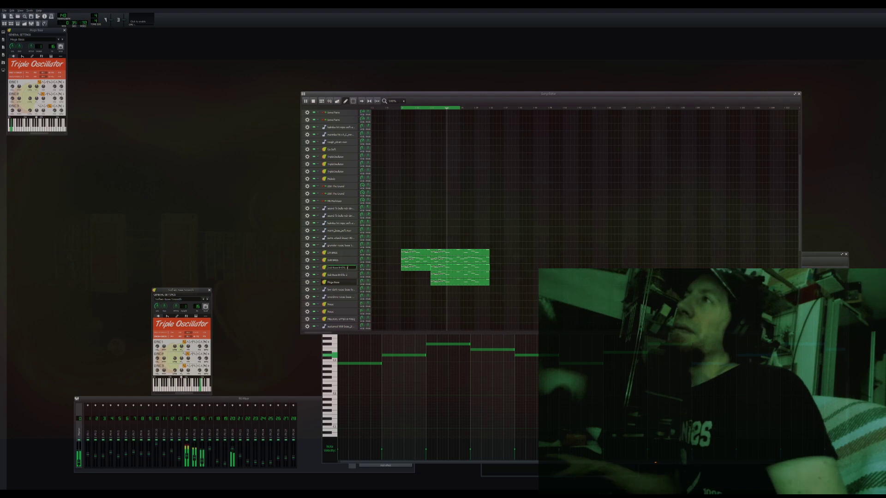
pyautogui.press('Return')
# Close the Mega Bass and Sub Bass Brittle 2 instrument windows
pyautogui.click(340, 276)
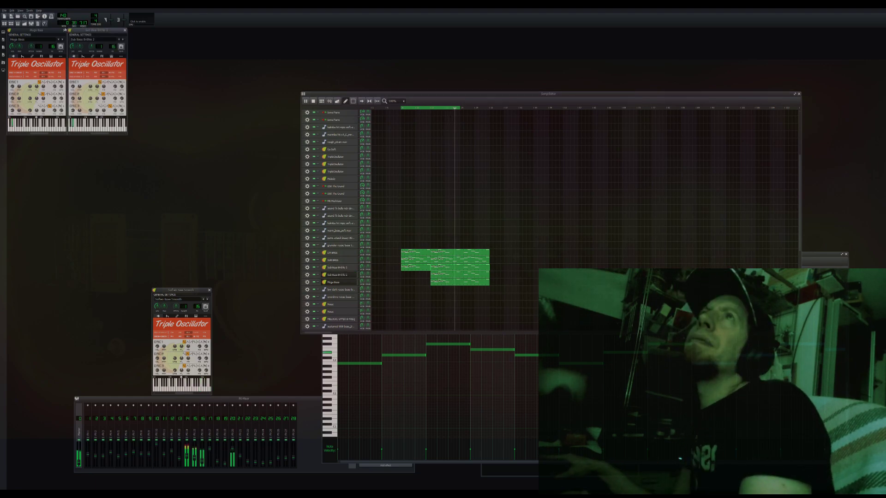
pyautogui.click(64, 30)
pyautogui.click(124, 30)
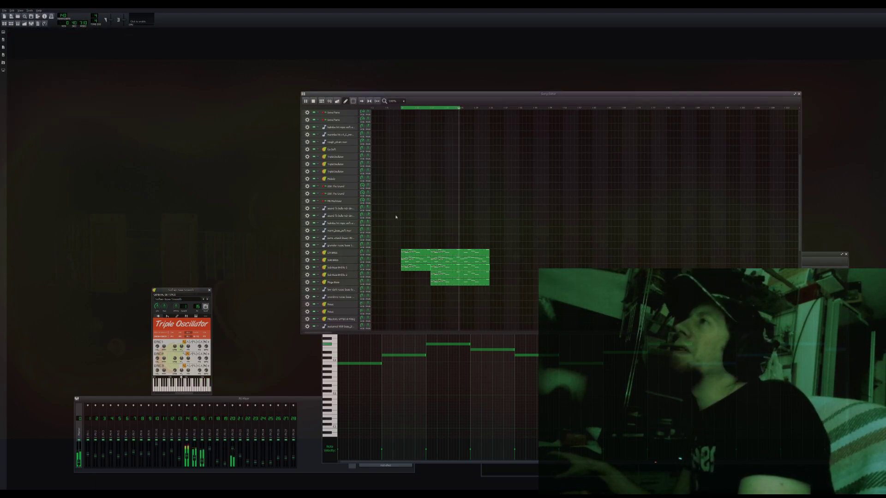
# Transpose all notes in the Mega Bass clip down about two octaves and bring the song arrangement back to the front
pyautogui.doubleClick(443, 285)
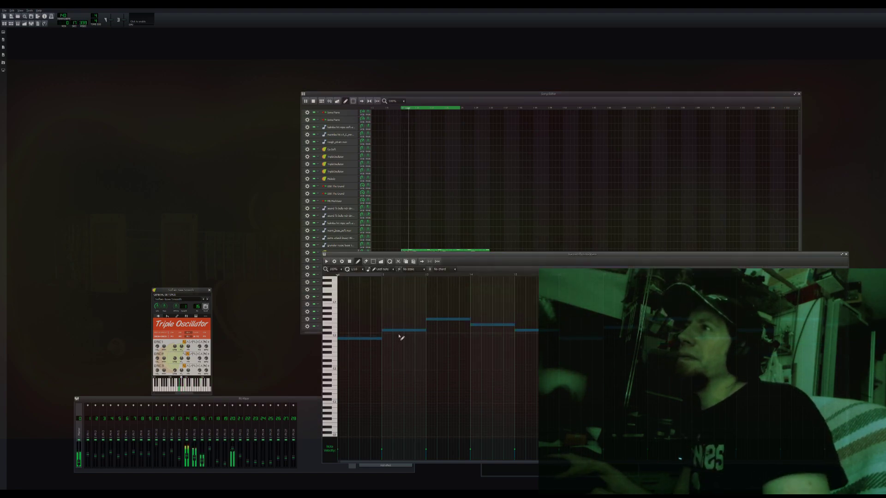
pyautogui.moveTo(400, 332); pyautogui.dragTo(399, 402)
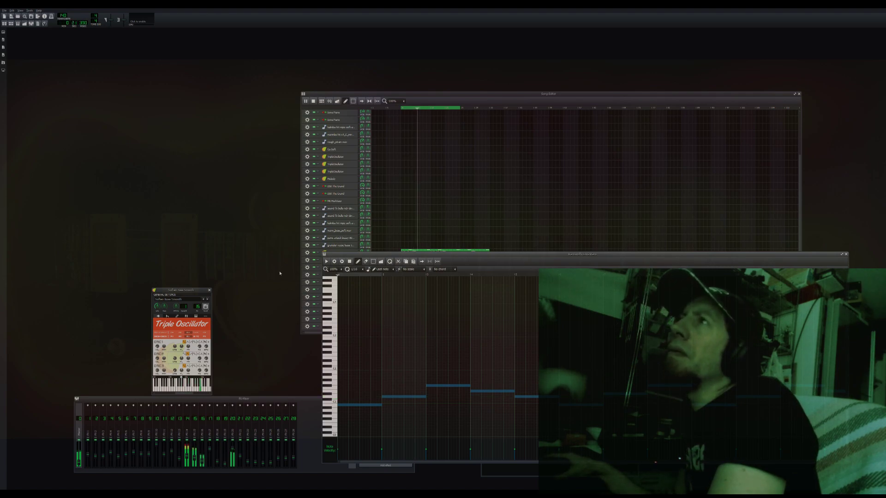
pyautogui.click(418, 99)
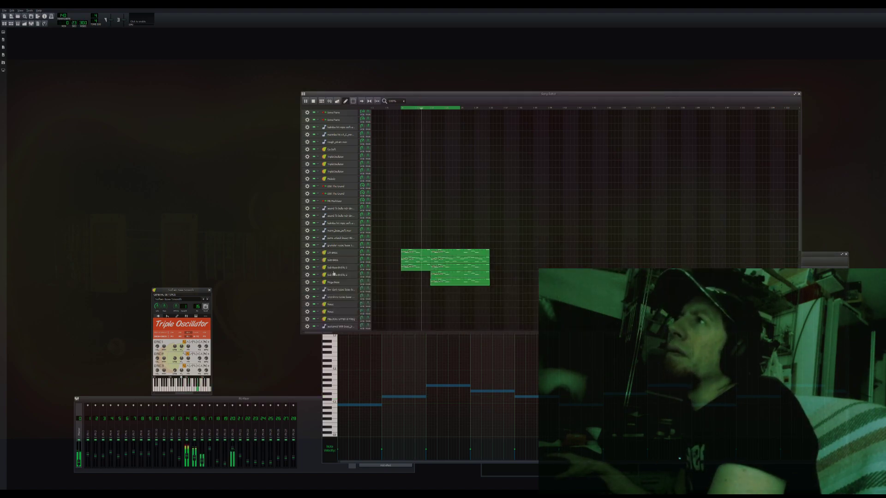
# Check the Mega Bass instrument settings, and close them along with the remaining Triple Oscillator window
pyautogui.click(334, 282)
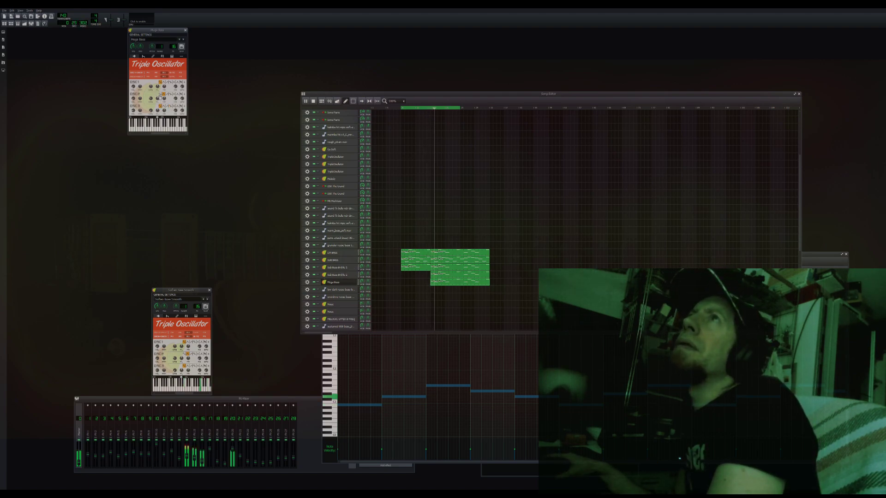
pyautogui.moveTo(174, 32); pyautogui.dragTo(195, 92)
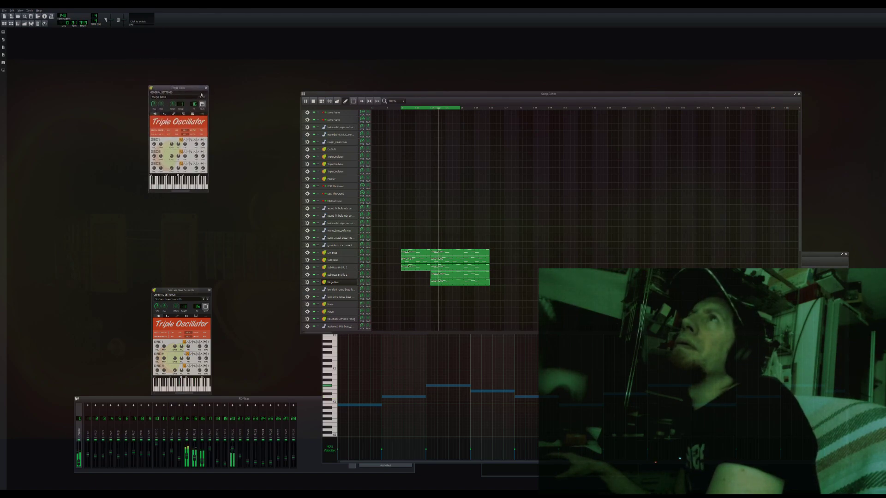
pyautogui.click(205, 90)
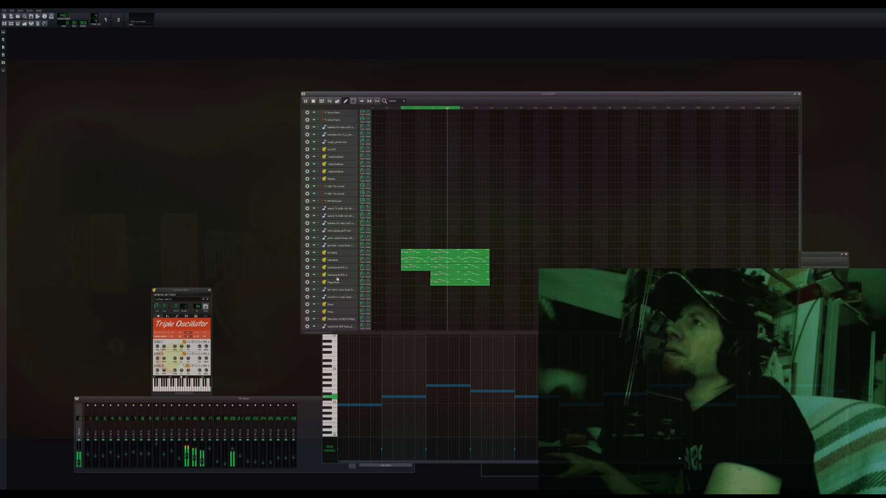
pyautogui.click(209, 290)
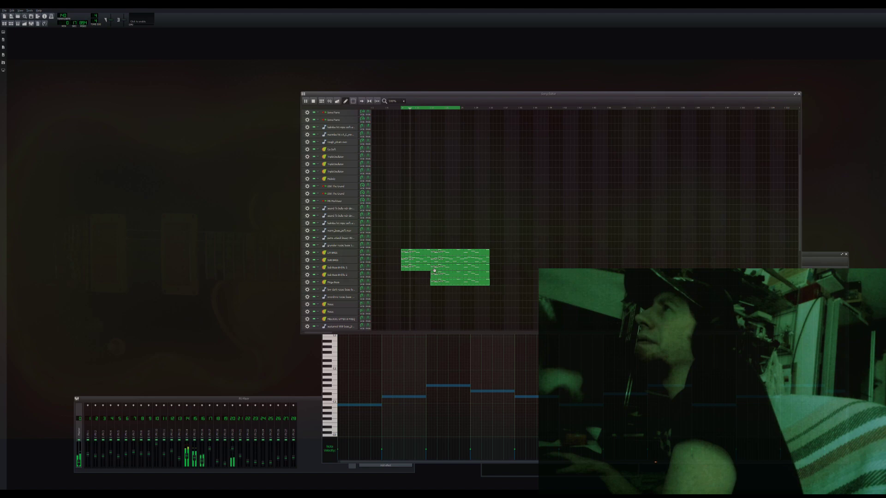
# Place a clip on the topmost beat/bassline track and extend it across the second section to the end of the melody clips
pyautogui.scroll(3, 433, 270)
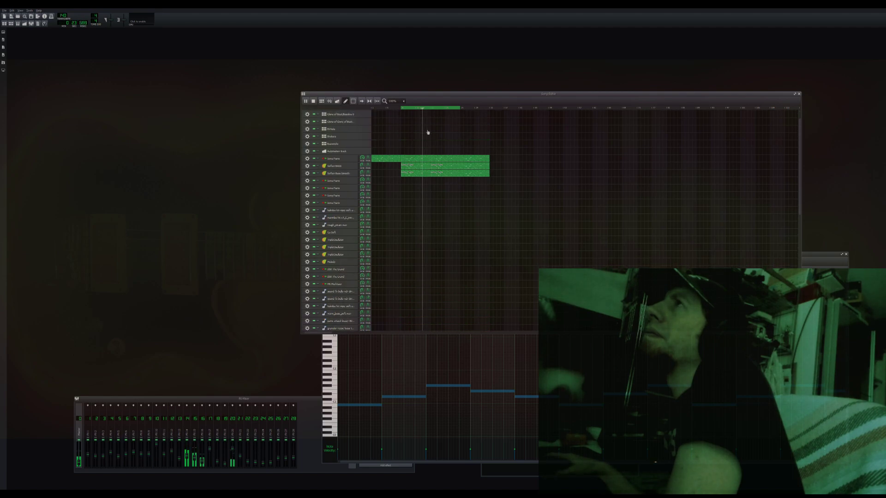
pyautogui.scroll(4, 429, 122)
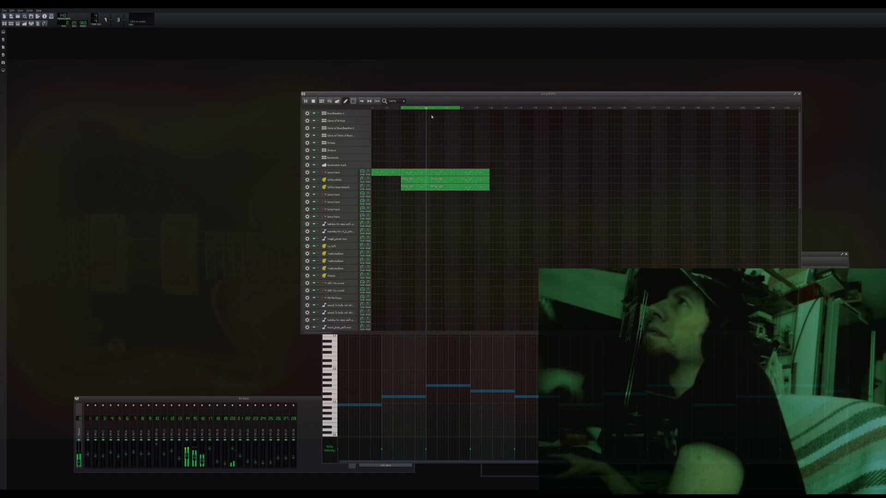
pyautogui.doubleClick(432, 114)
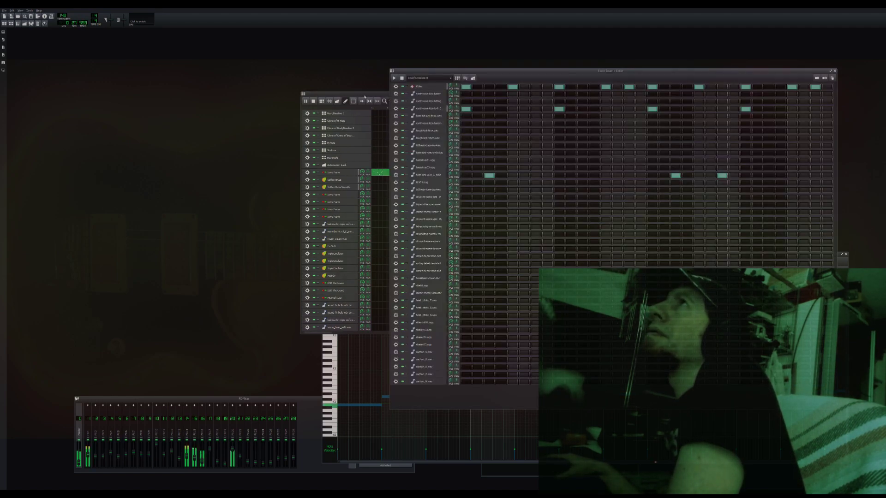
pyautogui.click(365, 97)
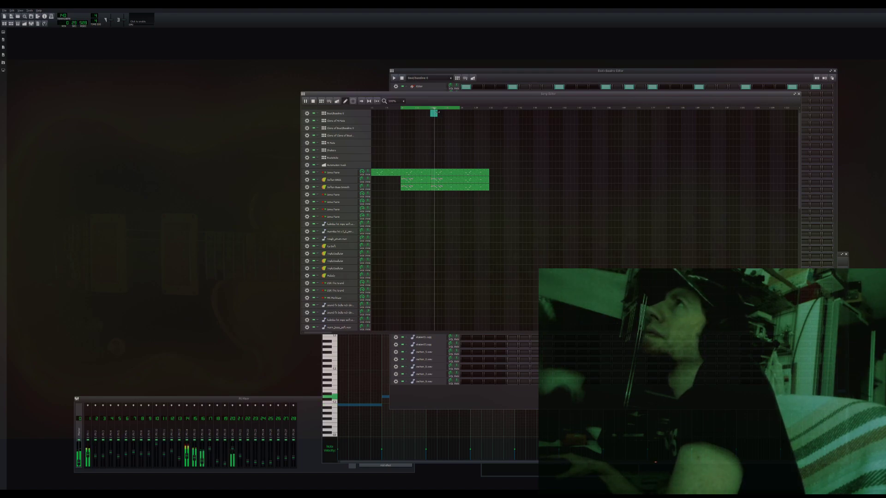
pyautogui.moveTo(439, 113); pyautogui.dragTo(489, 115)
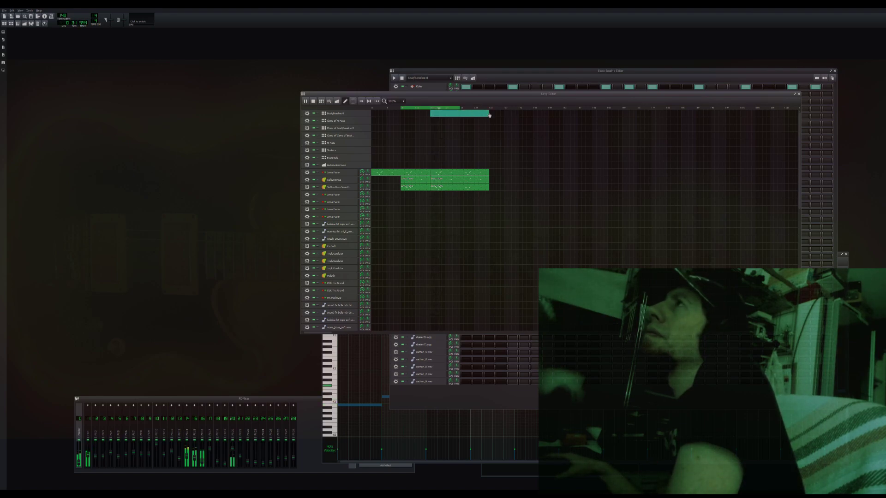
# In the beat pattern, clear the three hits in the thirteenth row and move the fourth row's opening hit to the tenth row
pyautogui.click(471, 91)
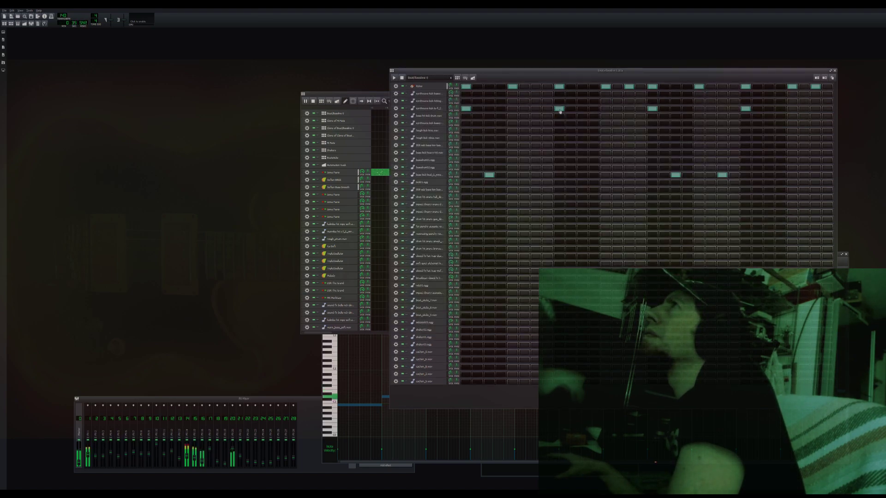
pyautogui.click(679, 176)
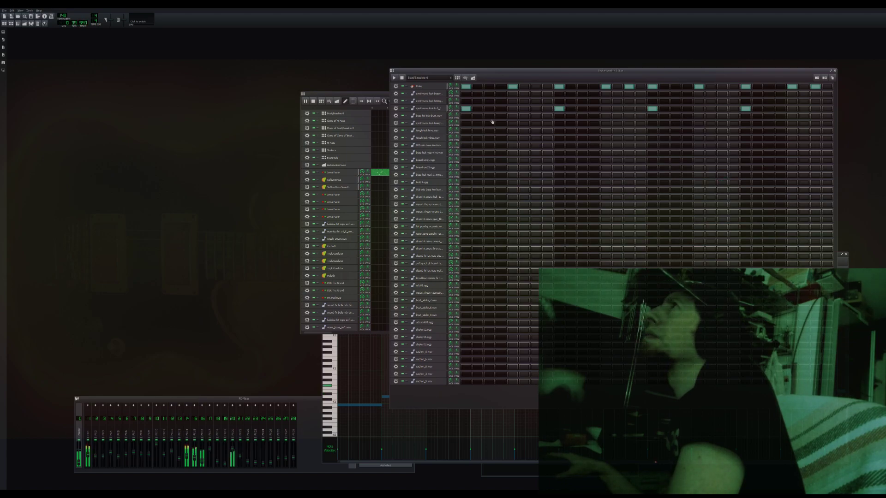
pyautogui.click(466, 154)
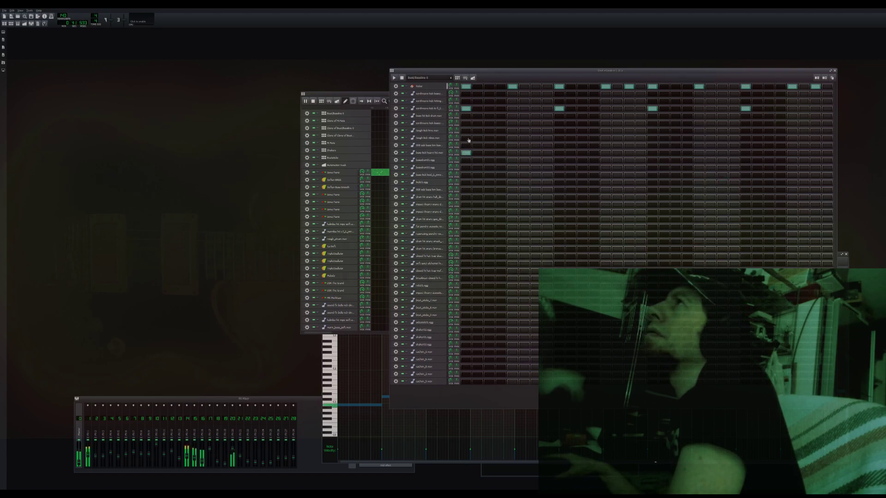
pyautogui.click(466, 110)
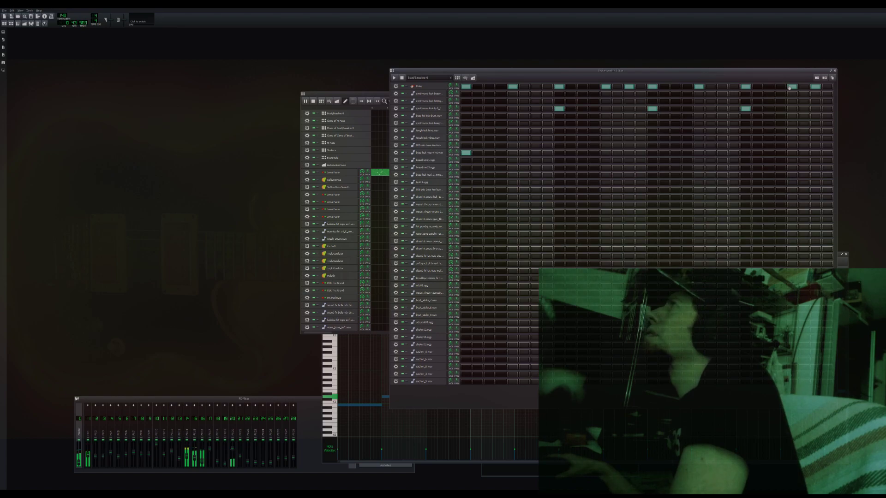
# Shorten the beat pattern to 16 steps and clear every hit except the opening one in the top row
pyautogui.click(818, 78)
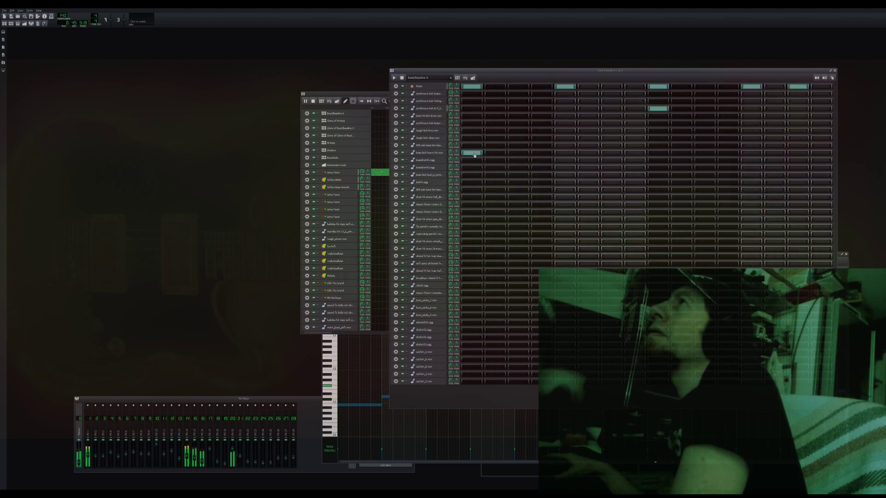
pyautogui.click(475, 109)
pyautogui.click(568, 87)
pyautogui.click(658, 87)
pyautogui.click(658, 109)
pyautogui.click(801, 89)
# Play the pattern and try different drum samples on steps 5, 9 and 13, keeping second-, seventh- and eighth-row hits respectively
pyautogui.click(394, 78)
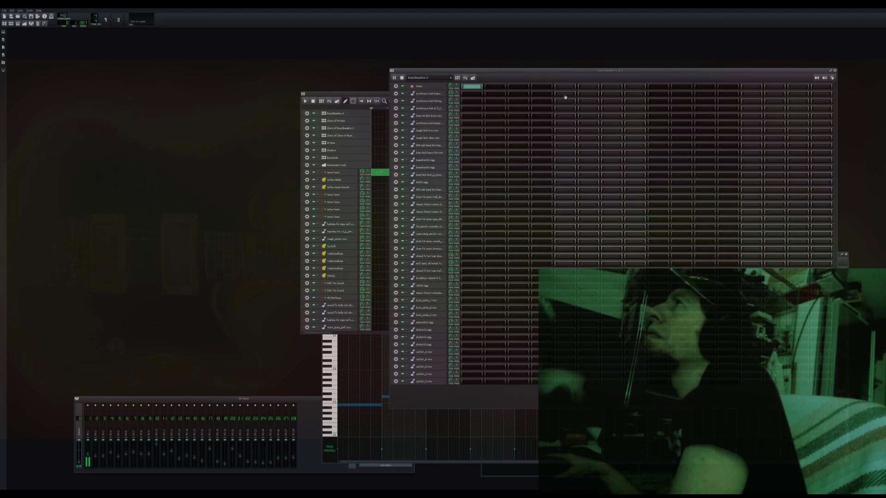
pyautogui.click(660, 103)
pyautogui.click(662, 102)
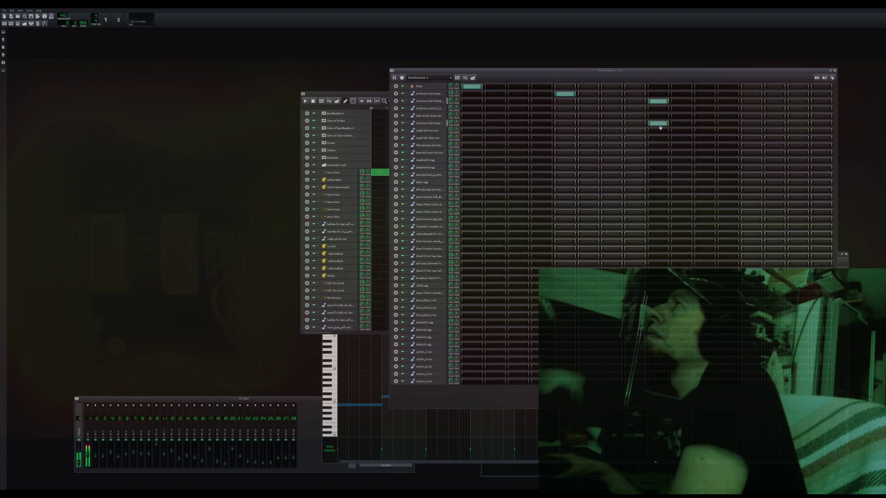
pyautogui.click(751, 137)
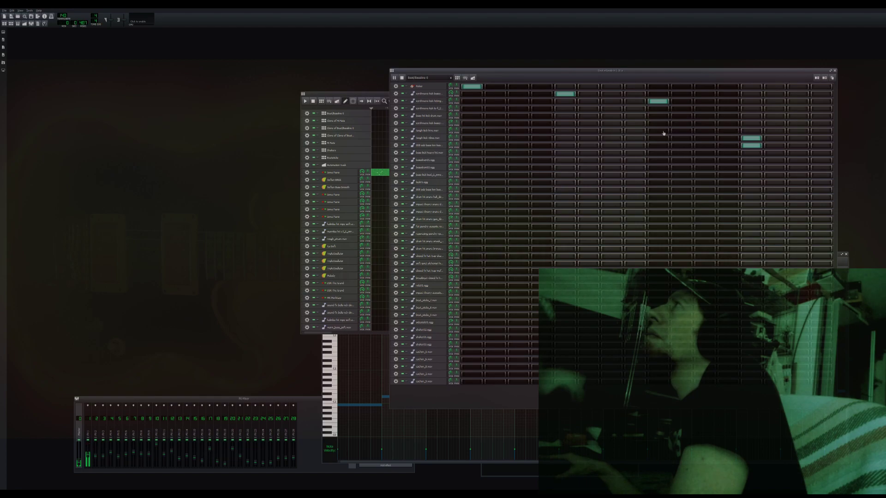
pyautogui.click(655, 103)
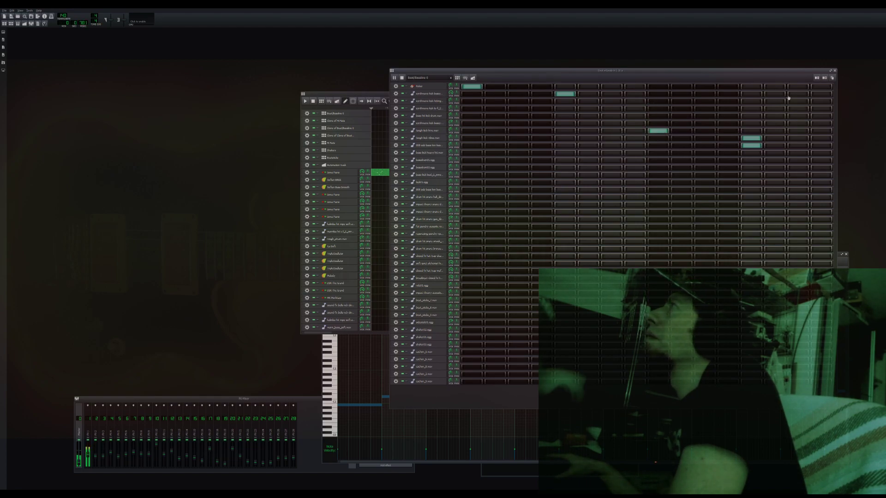
pyautogui.click(754, 145)
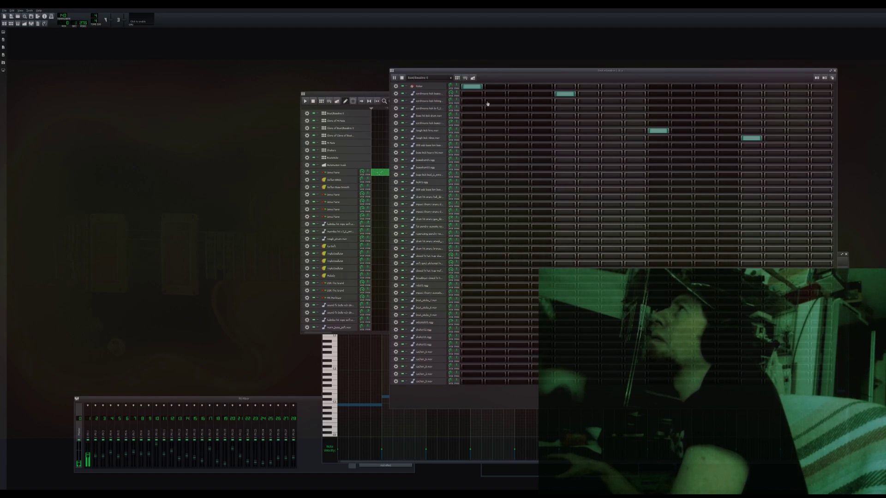
# Complete hits on steps 1, 5, 9 and 13 in the top two drum rows, and add a seventh-row hit on step 1
pyautogui.click(472, 131)
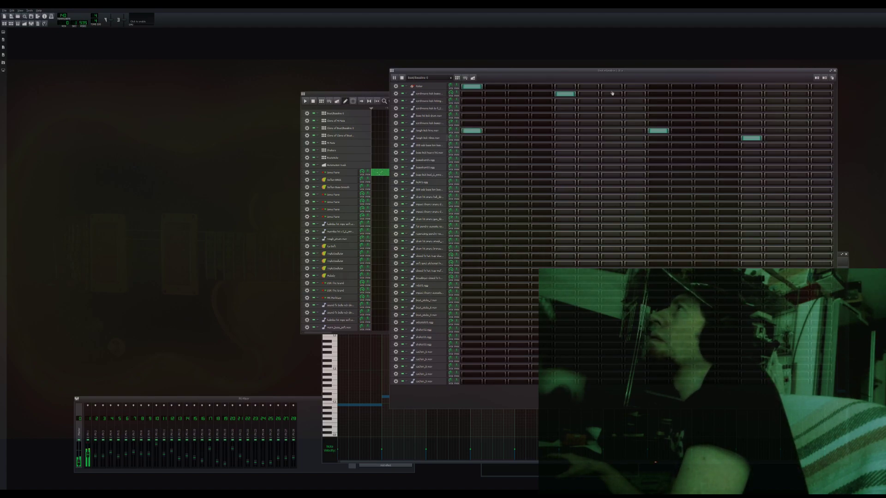
pyautogui.click(663, 87)
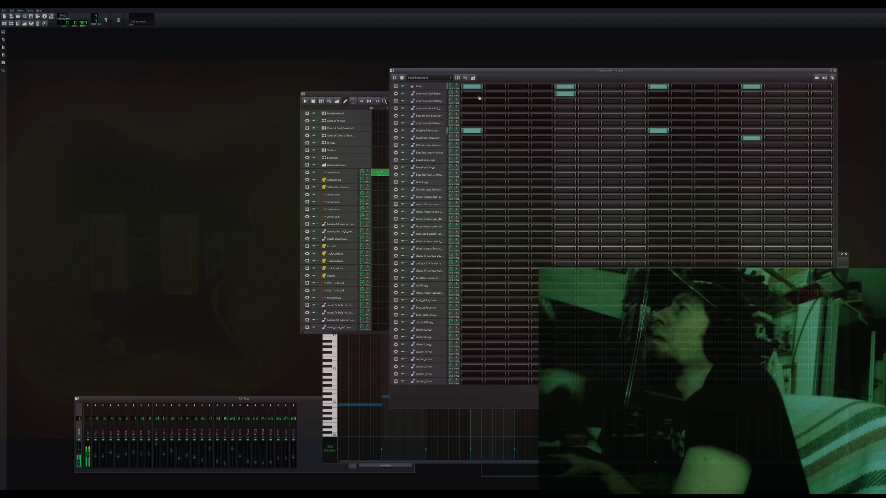
pyautogui.click(648, 94)
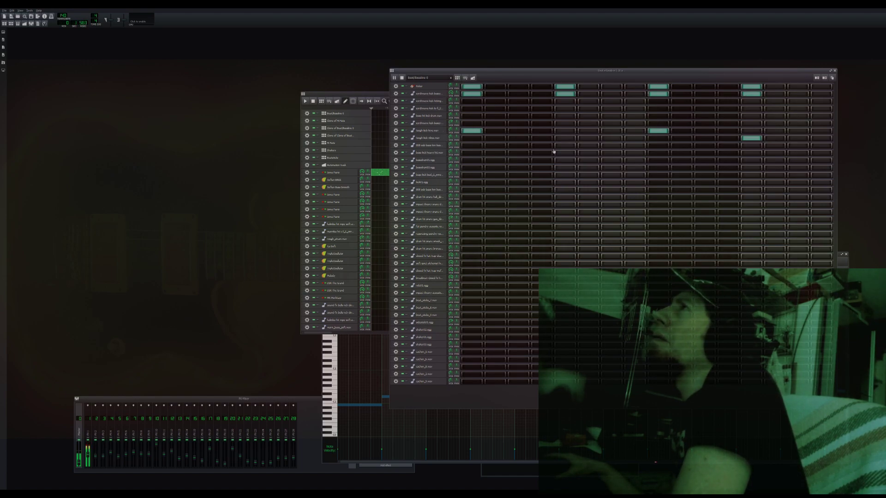
# Duplicate the beat pattern to 32 steps, complete the top row on step 29, and replace second-row hits on steps 1 and 29 with fourth-row hits
pyautogui.click(499, 72)
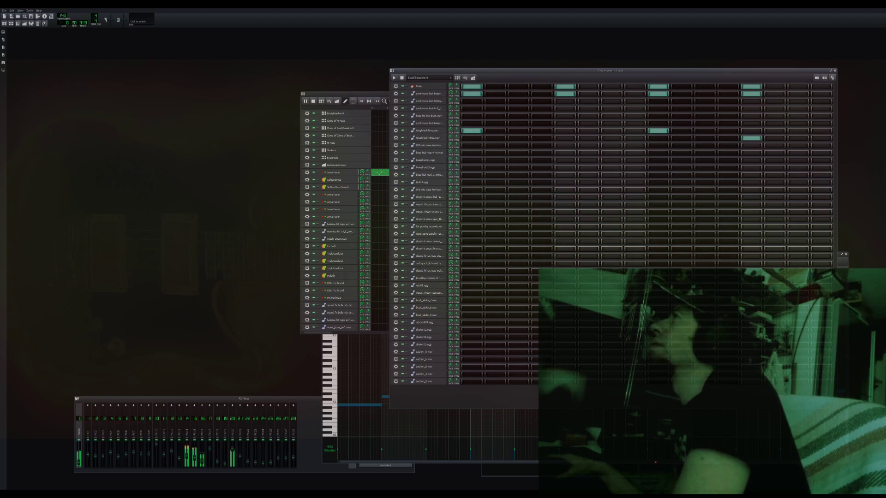
pyautogui.click(826, 78)
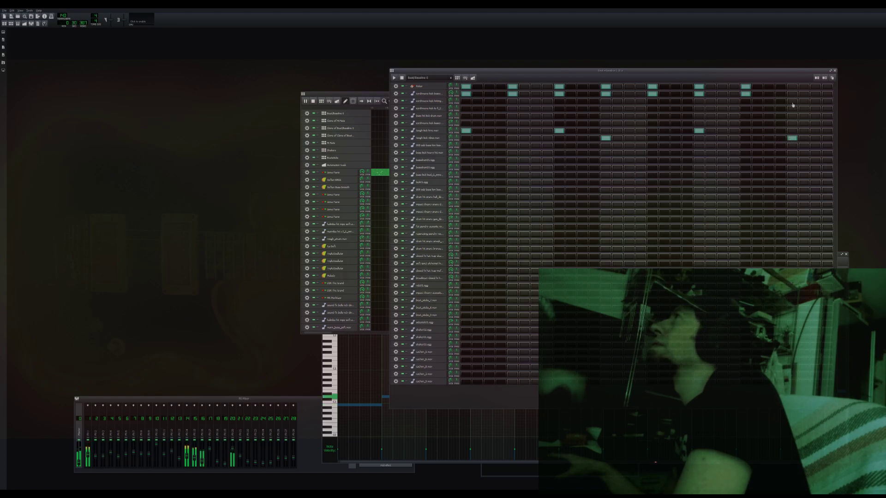
pyautogui.click(793, 87)
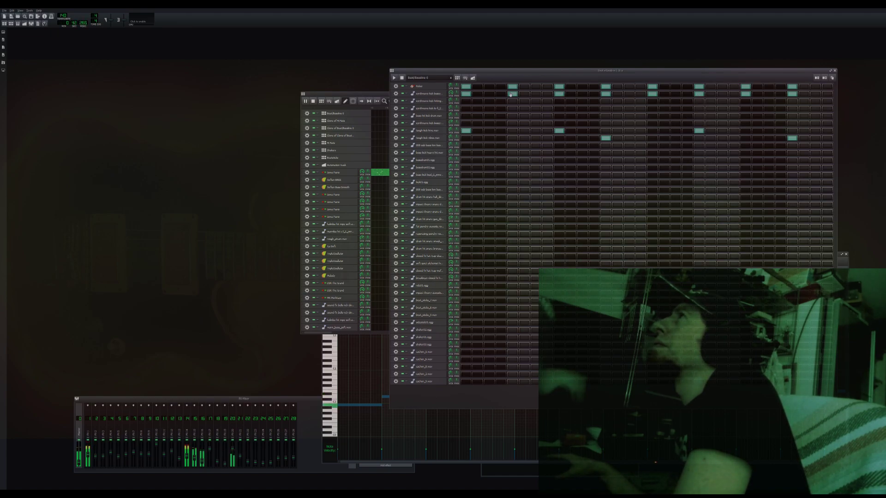
pyautogui.click(467, 95)
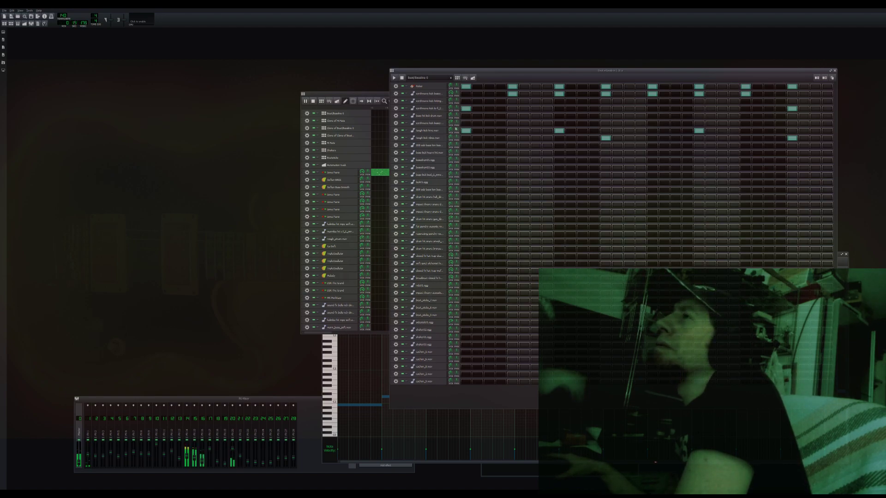
# In the song, append copies of the last clips on the three instrument tracks below the automation track, and extend the first beat track's clip to match
pyautogui.click(376, 107)
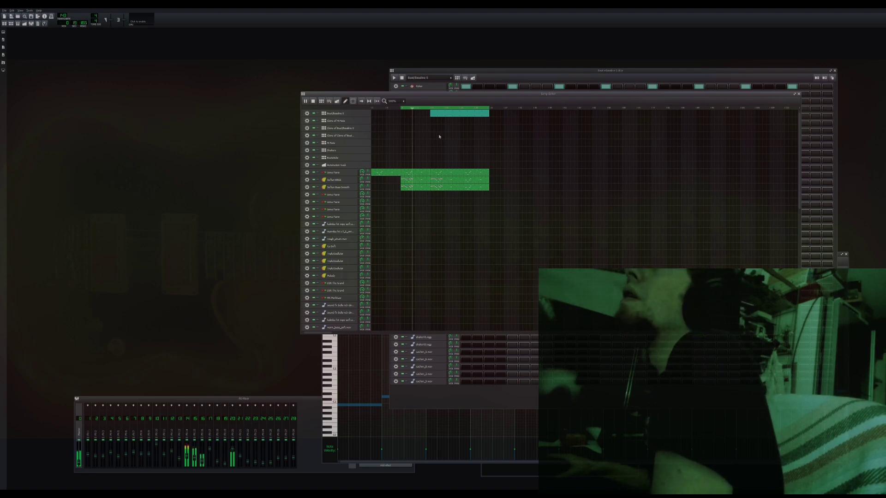
pyautogui.scroll(-2, 458, 173)
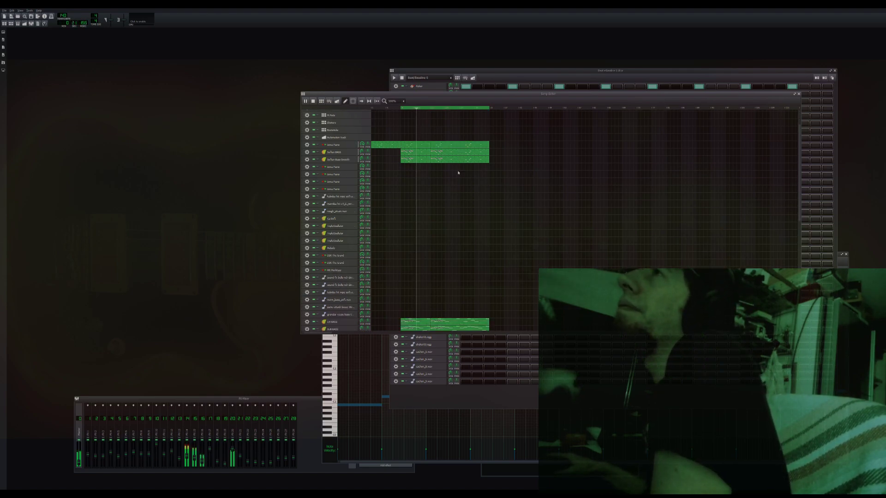
pyautogui.scroll(-4, 459, 174)
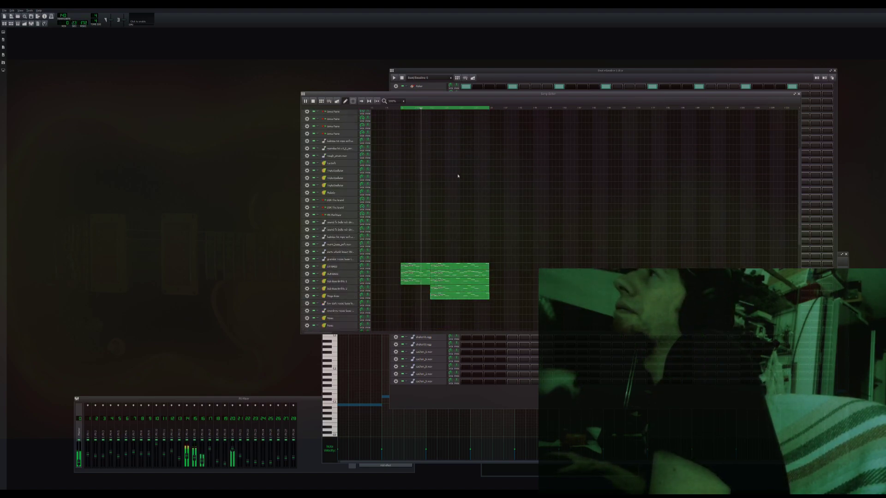
pyautogui.scroll(6, 458, 176)
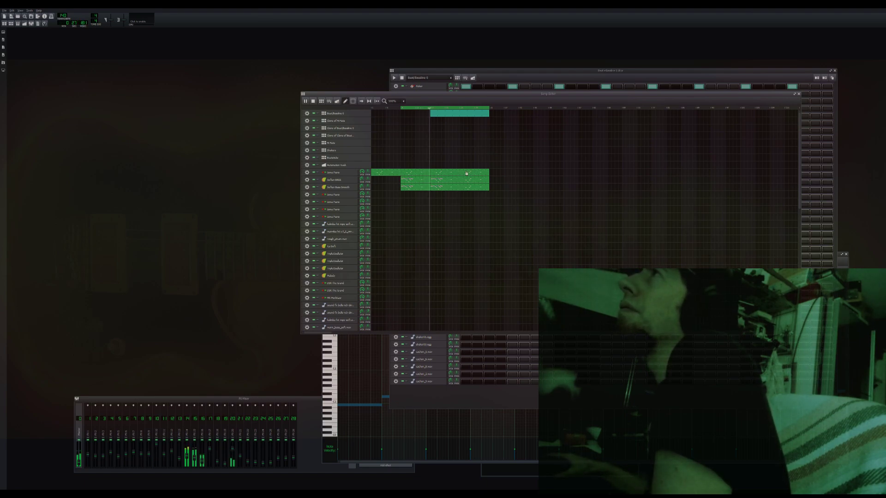
pyautogui.rightClick(491, 173)
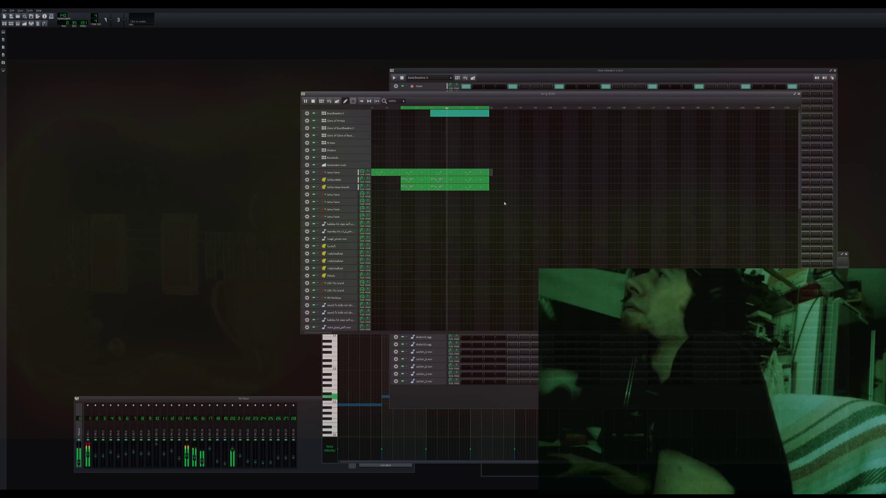
pyautogui.click(505, 202)
pyautogui.click(492, 182)
pyautogui.rightClick(492, 181)
pyautogui.click(501, 209)
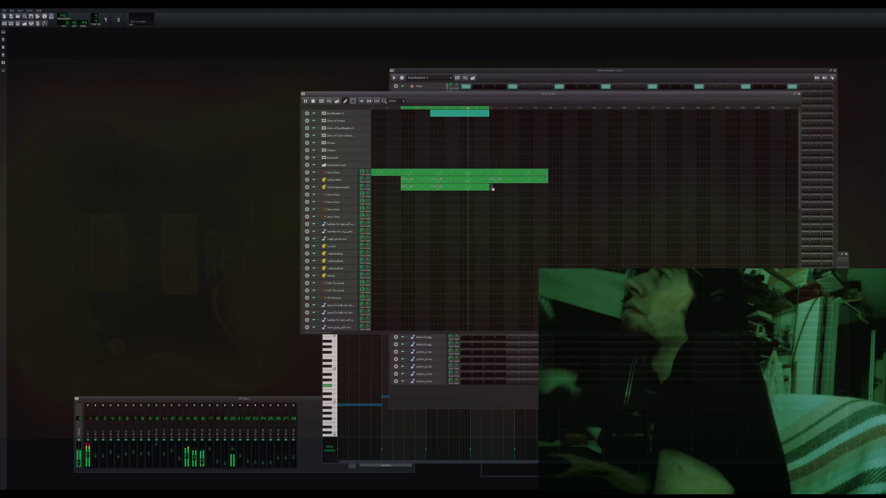
pyautogui.click(501, 218)
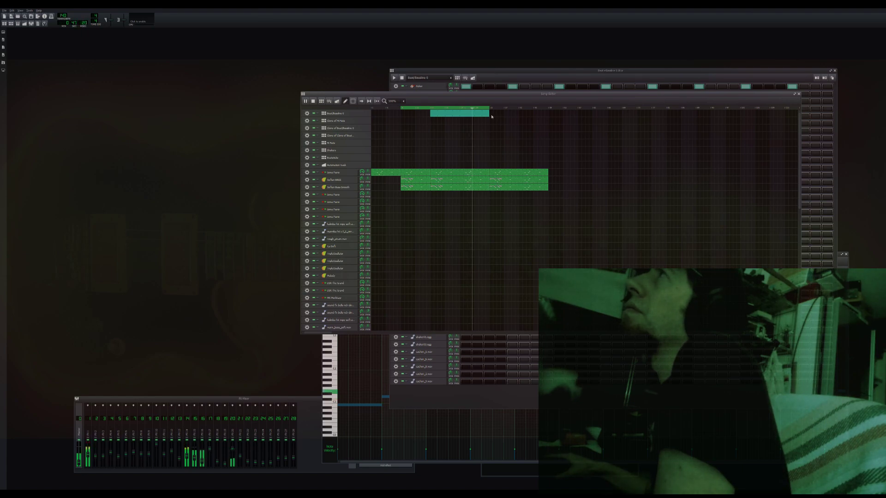
pyautogui.moveTo(490, 113); pyautogui.dragTo(546, 111)
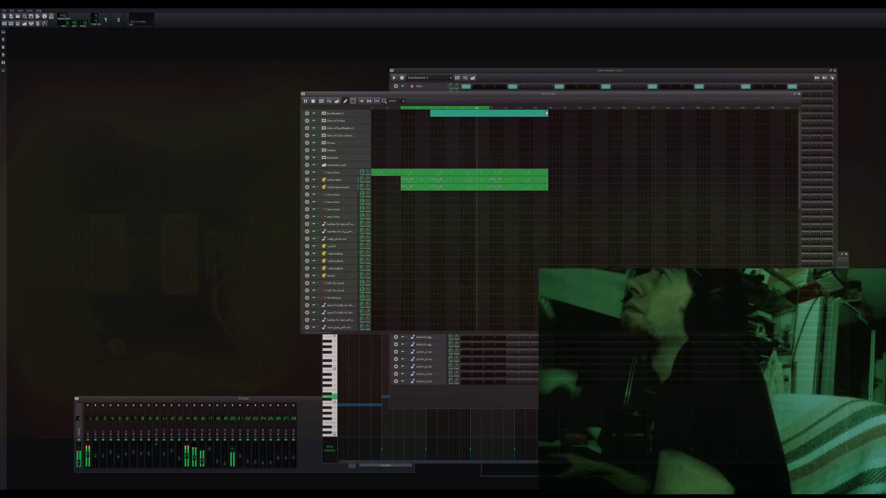
# Append copies of the last clips on all five bass tracks so they cover the newly added section
pyautogui.scroll(-3, 517, 199)
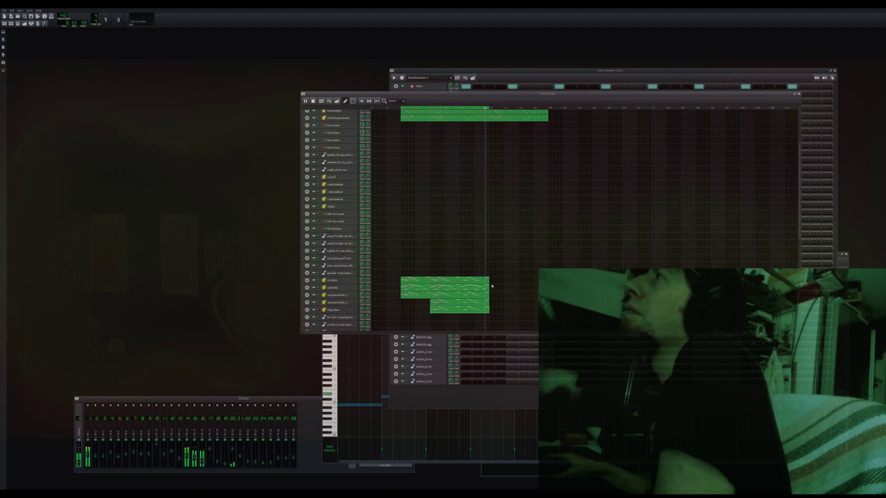
pyautogui.moveTo(481, 281); pyautogui.dragTo(491, 282)
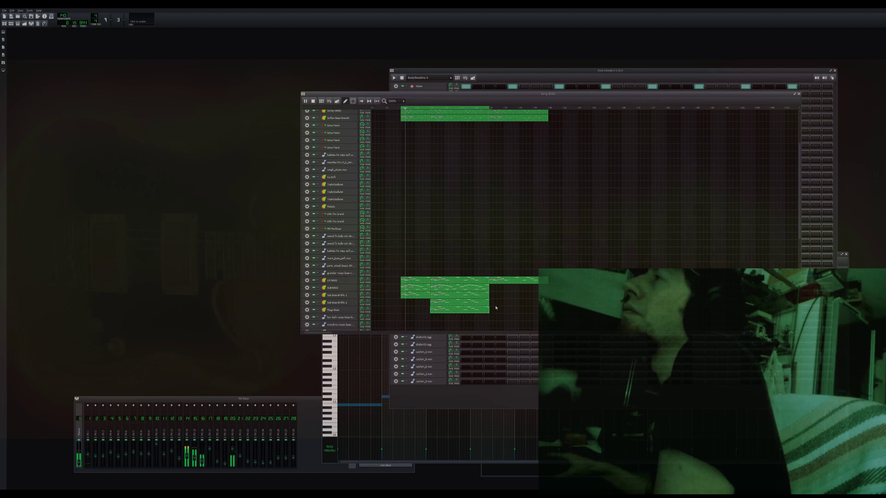
pyautogui.moveTo(482, 289); pyautogui.dragTo(492, 290)
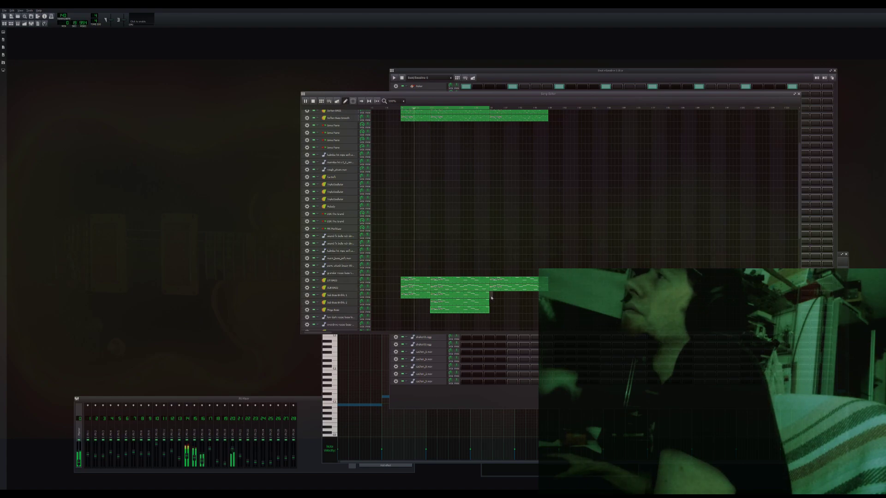
pyautogui.click(495, 325)
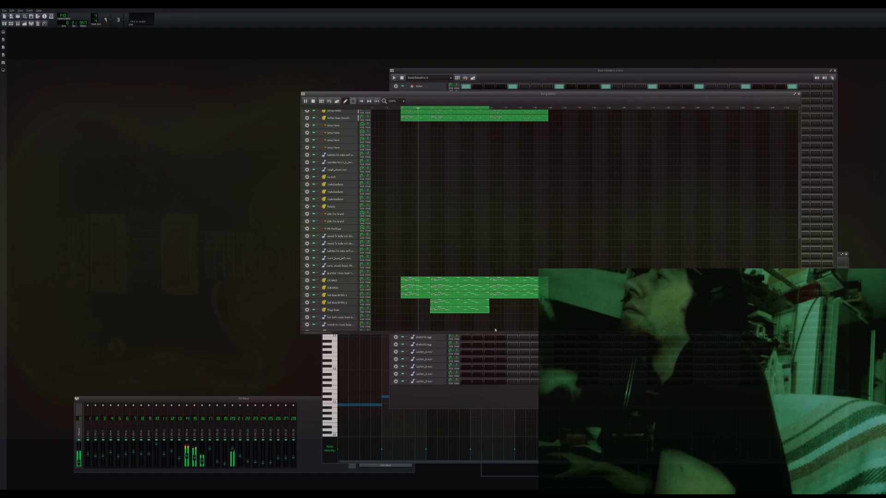
pyautogui.click(492, 304)
pyautogui.rightClick(492, 304)
pyautogui.click(498, 327)
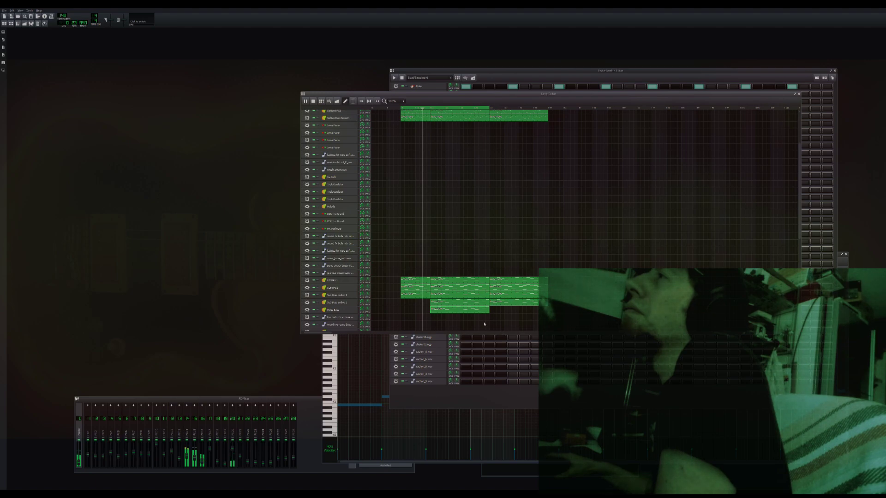
pyautogui.click(492, 311)
# Move the loop end to the end of the new section and fill that section with a clip on the fifth beat track
pyautogui.scroll(5, 508, 184)
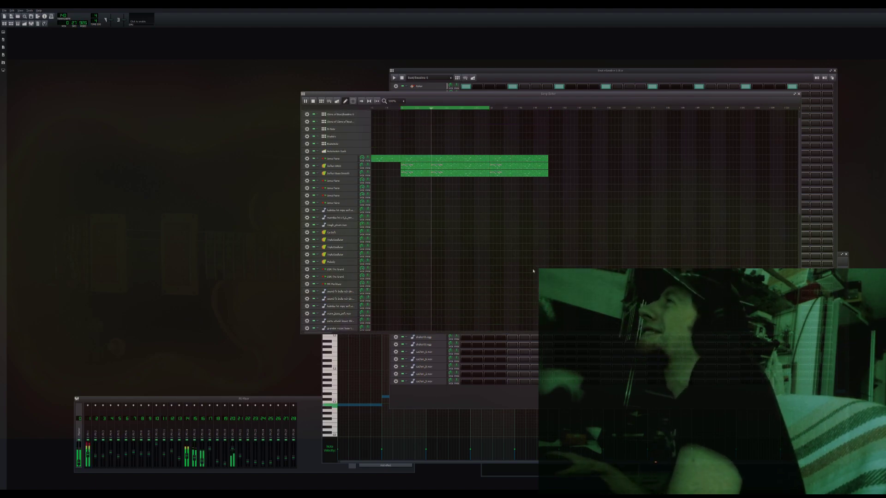
pyautogui.rightClick(548, 108)
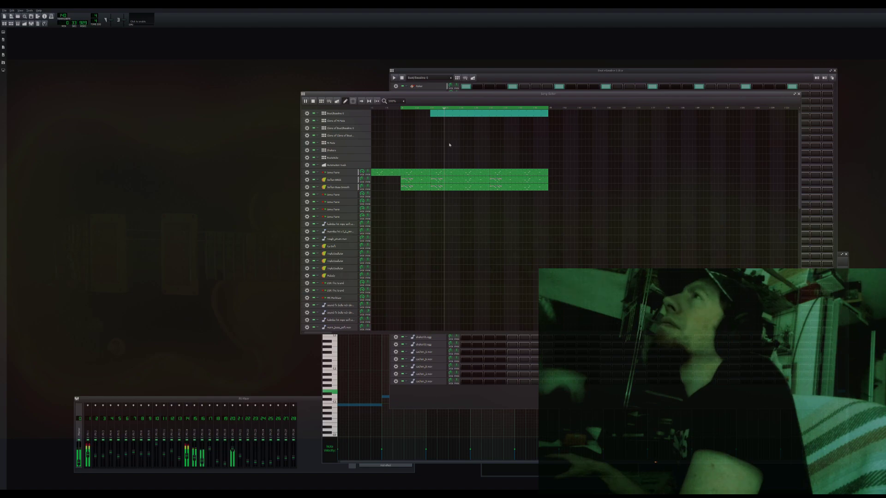
pyautogui.click(492, 144)
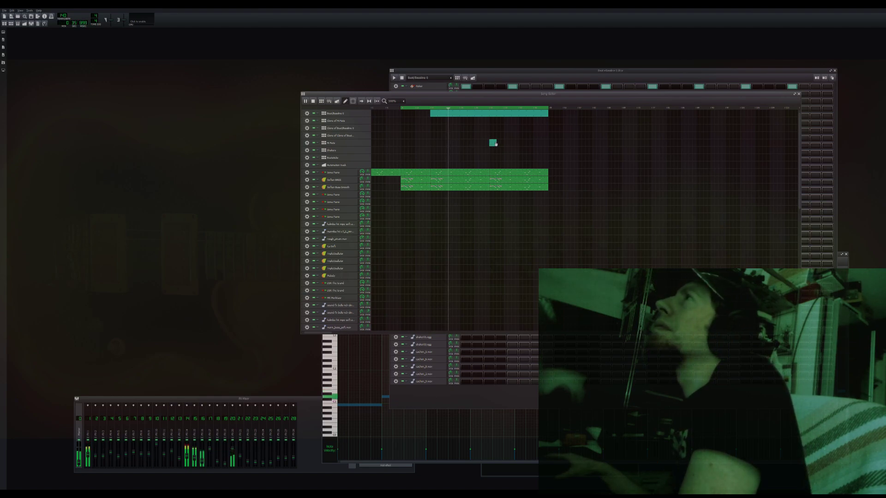
pyautogui.moveTo(497, 143); pyautogui.dragTo(548, 144)
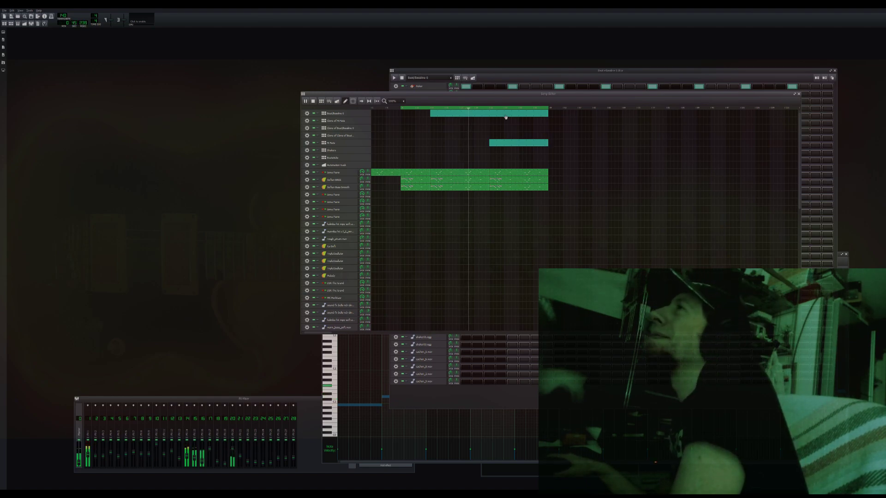
# Append another section of copied clips on the three instrument tracks and extend the first and fifth beat tracks' clips to its end
pyautogui.moveTo(487, 94); pyautogui.dragTo(456, 95)
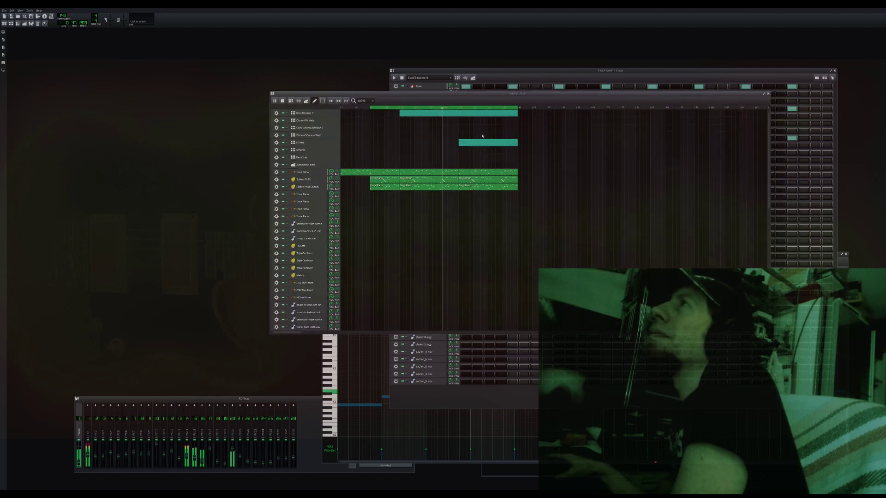
pyautogui.click(540, 200)
pyautogui.moveTo(512, 180); pyautogui.dragTo(521, 180)
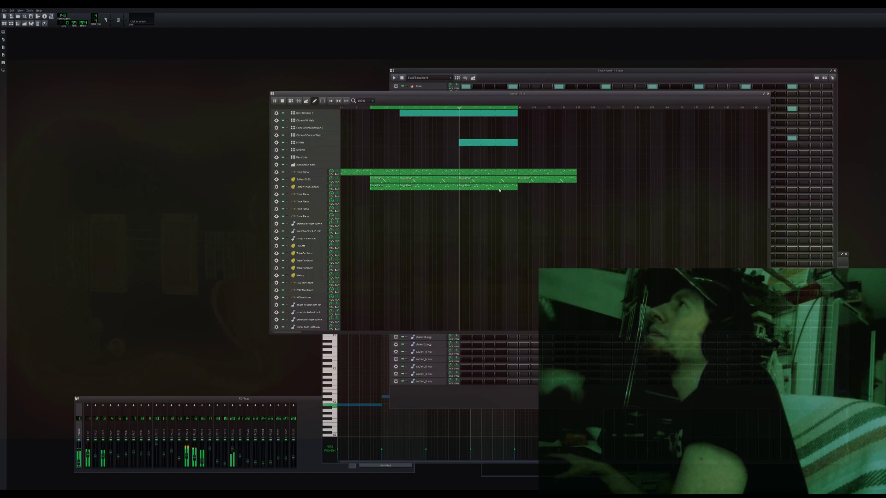
pyautogui.click(530, 212)
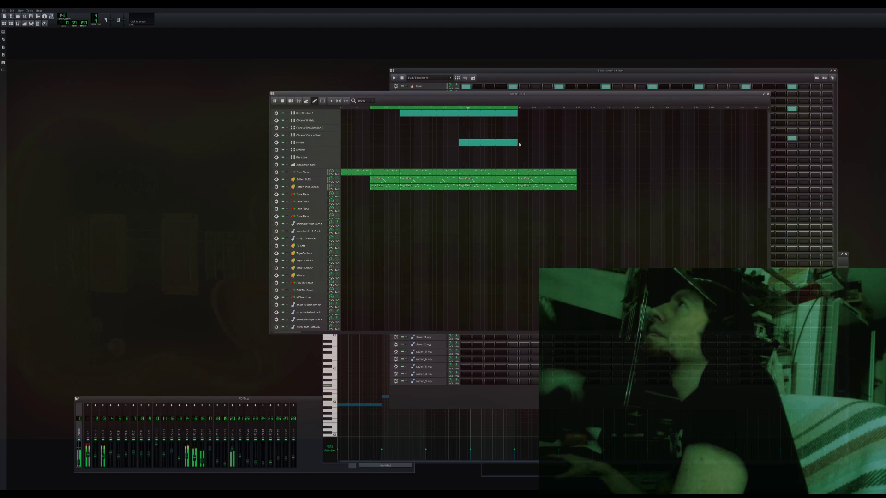
pyautogui.moveTo(518, 142); pyautogui.dragTo(577, 141)
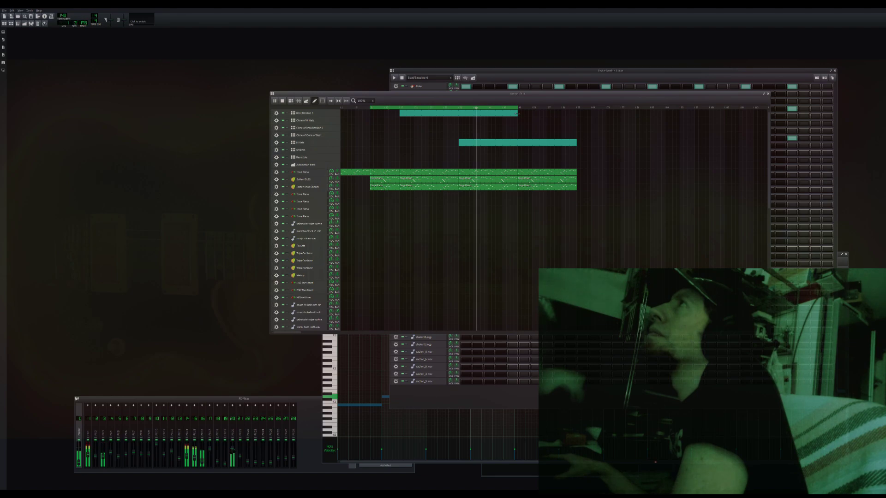
pyautogui.moveTo(518, 113); pyautogui.dragTo(577, 116)
# Copy the last clips of the five bass tracks into the final section
pyautogui.scroll(-4, 509, 270)
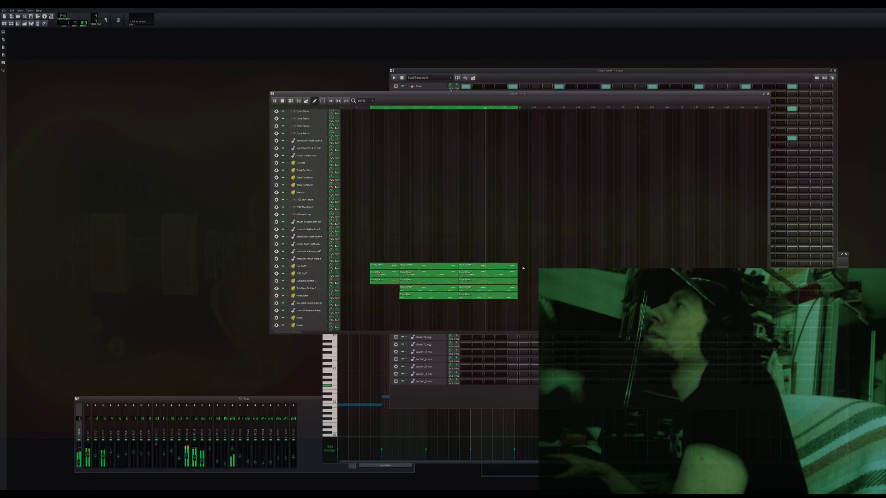
pyautogui.click(526, 267)
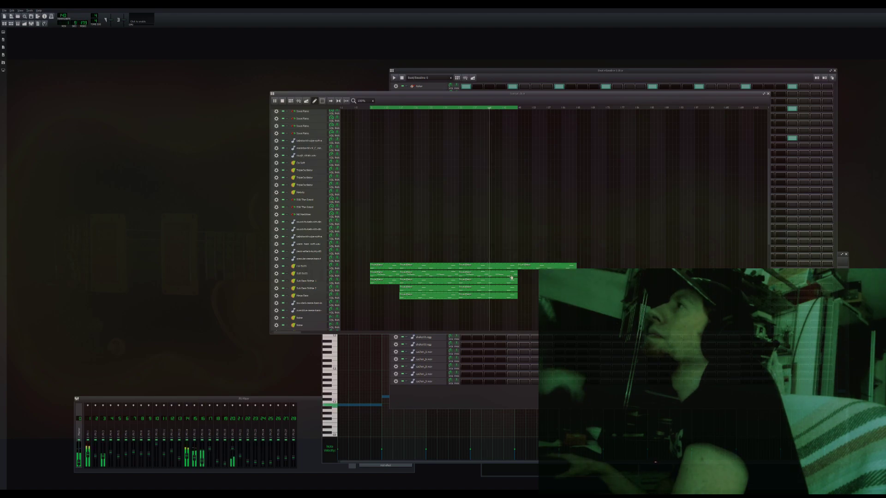
pyautogui.click(524, 273)
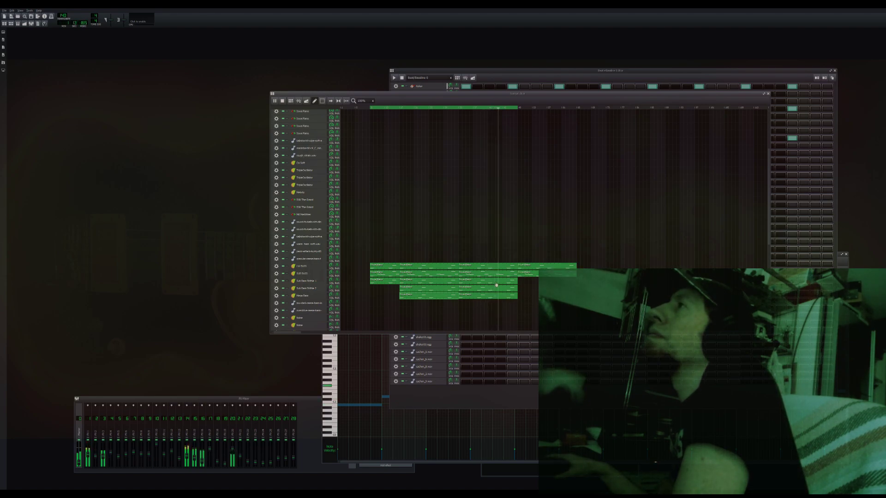
pyautogui.click(520, 282)
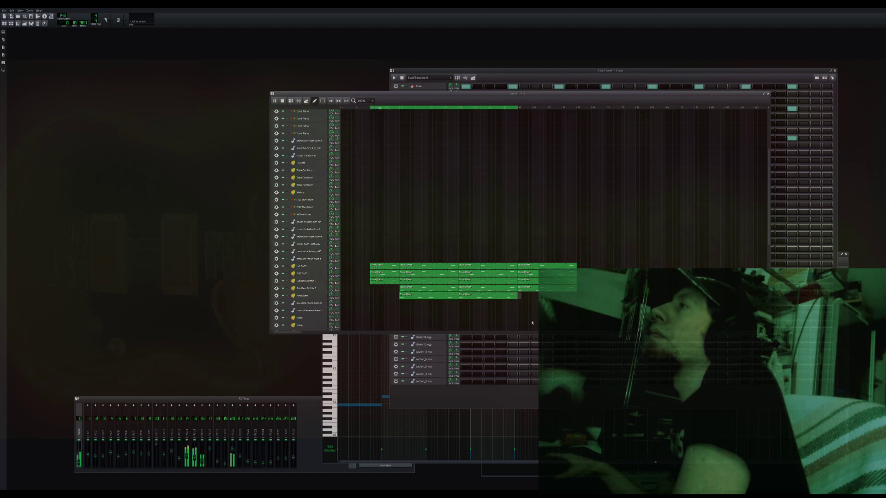
pyautogui.scroll(4, 529, 280)
pyautogui.scroll(-4, 529, 279)
pyautogui.scroll(4, 530, 279)
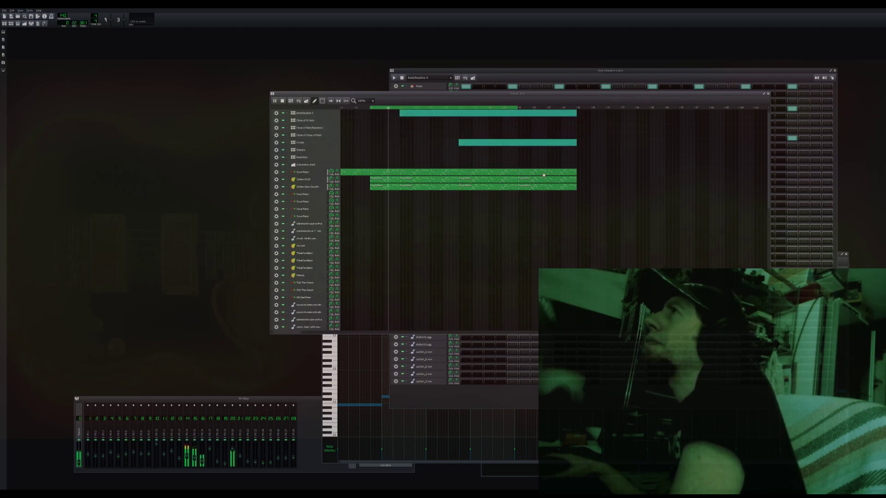
pyautogui.scroll(-4, 542, 176)
pyautogui.scroll(4, 543, 174)
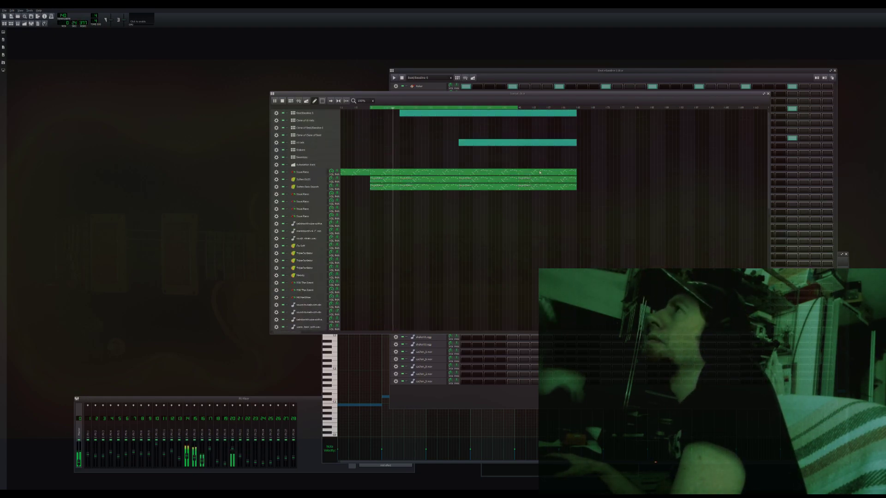
pyautogui.scroll(-4, 541, 173)
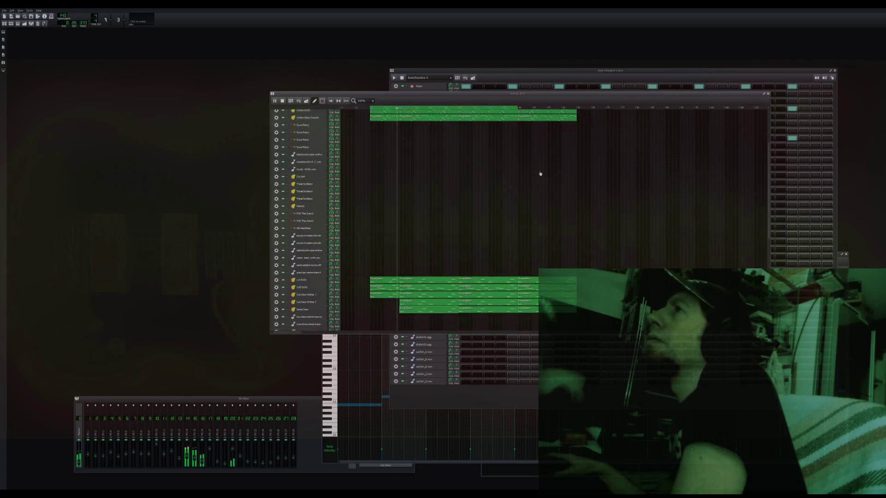
# Cut the first beat track's clip back to the final section's start and add a separate clip covering only that section's second half
pyautogui.scroll(4, 540, 173)
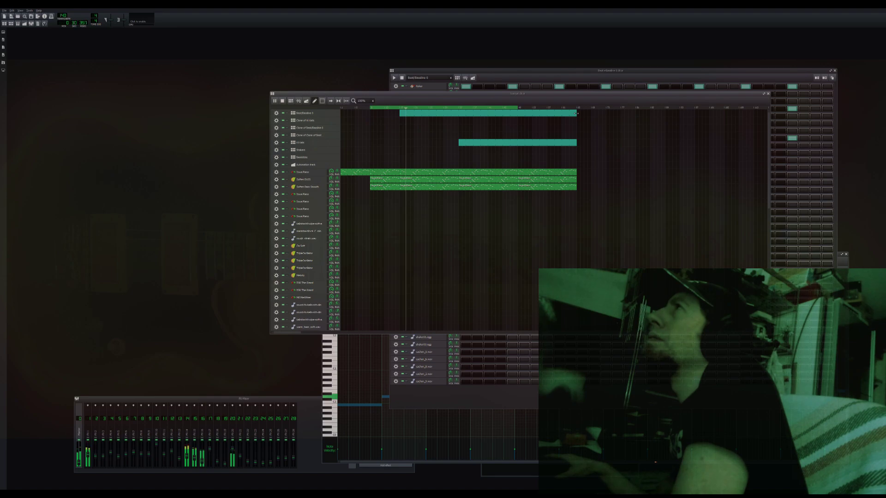
pyautogui.moveTo(577, 113); pyautogui.dragTo(518, 113)
pyautogui.click(553, 113)
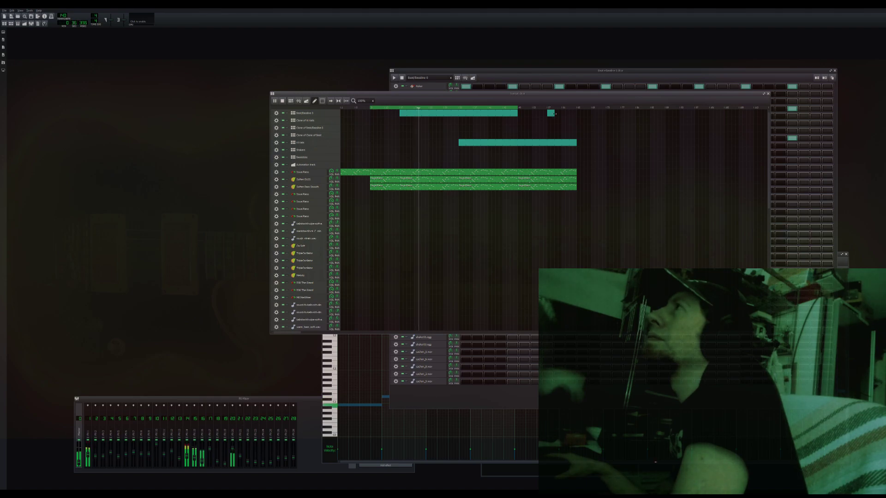
pyautogui.moveTo(554, 113); pyautogui.dragTo(576, 113)
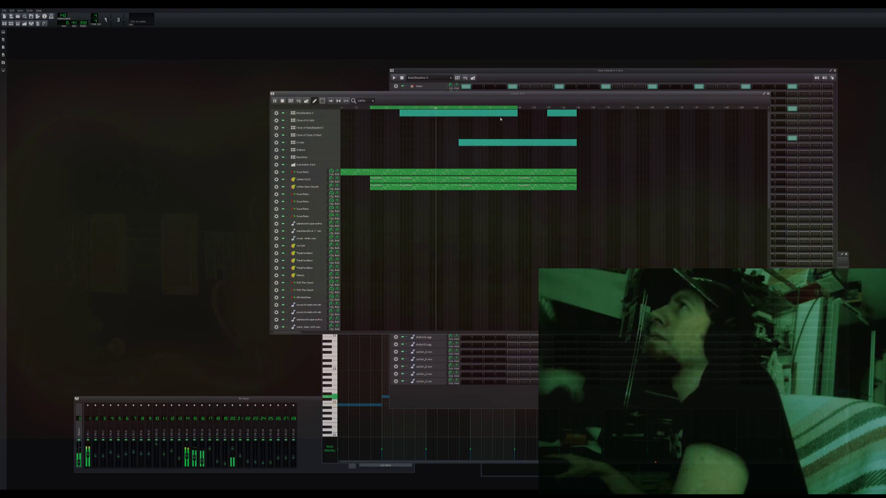
# Shift the first and fifth beat tracks' later clips half a section earlier, trimming the clip before them and extending both shifted clips to the song's end
pyautogui.moveTo(518, 113); pyautogui.dragTo(467, 141)
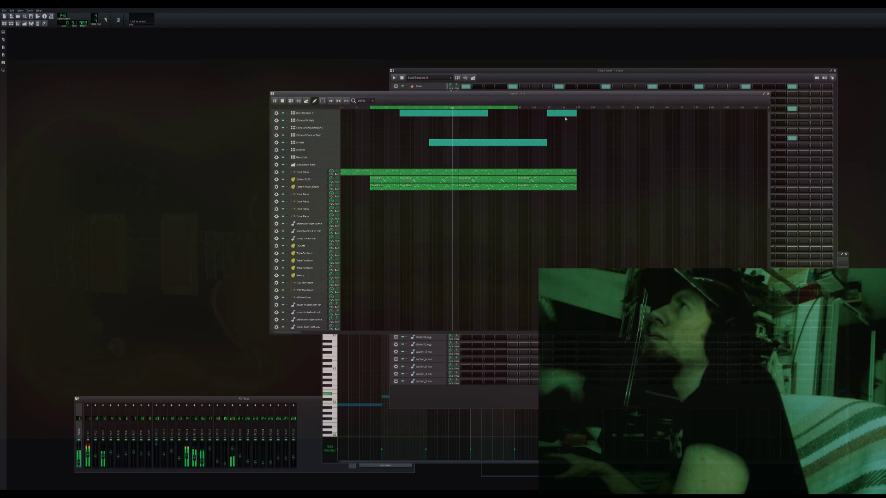
pyautogui.moveTo(558, 113); pyautogui.dragTo(528, 113)
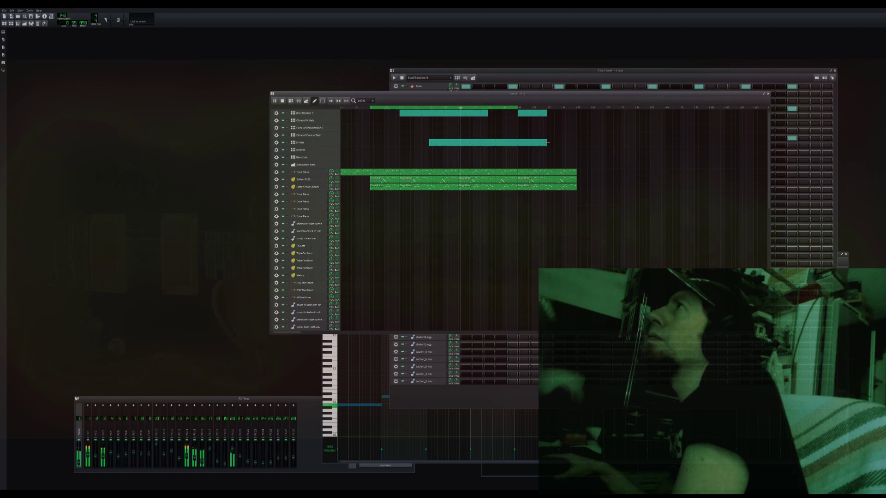
pyautogui.moveTo(549, 145); pyautogui.dragTo(576, 144)
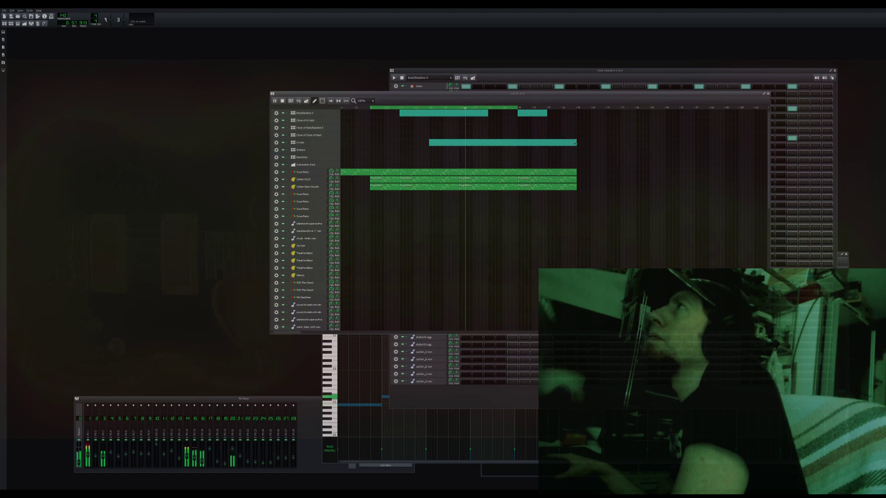
pyautogui.moveTo(547, 113); pyautogui.dragTo(576, 115)
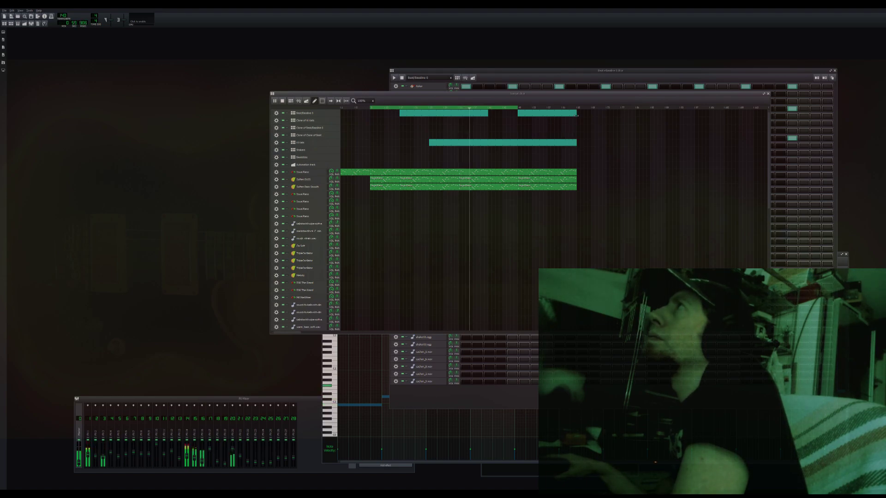
# Move the loop end to the end of the arranged sections
pyautogui.rightClick(577, 108)
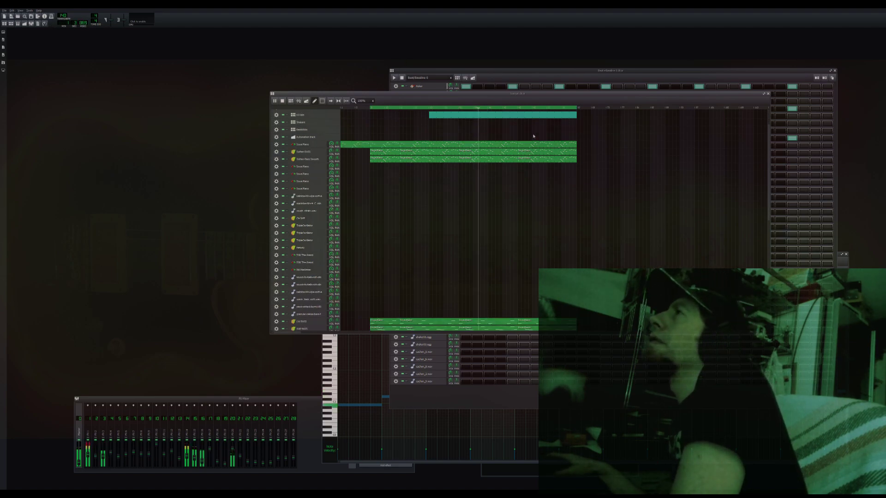
pyautogui.scroll(-3, 600, 210)
pyautogui.scroll(3, 599, 210)
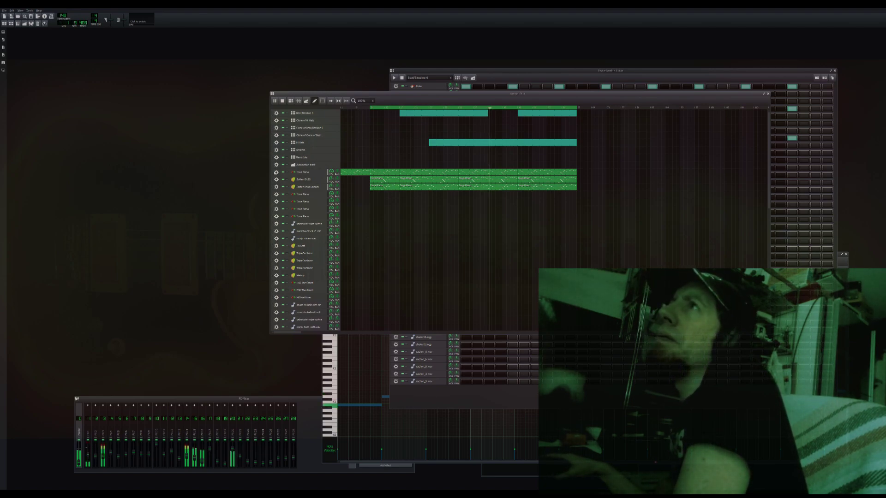
# Clone the top piano track, place the copy below the two synth tracks and clear its clips
pyautogui.click(304, 173)
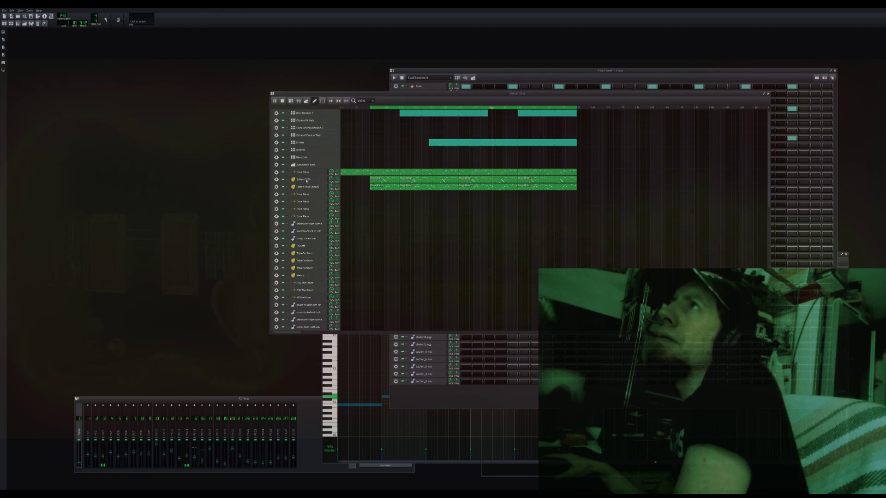
pyautogui.moveTo(307, 180); pyautogui.dragTo(309, 194)
pyautogui.click(278, 195)
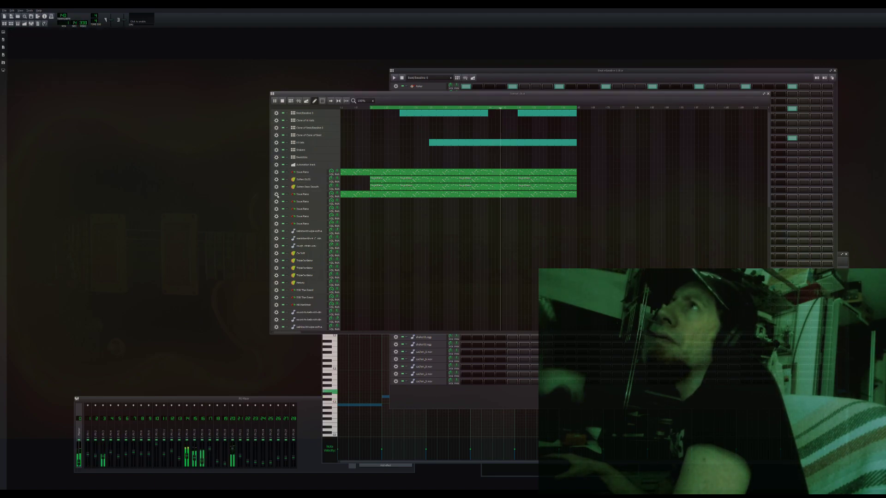
pyautogui.click(290, 209)
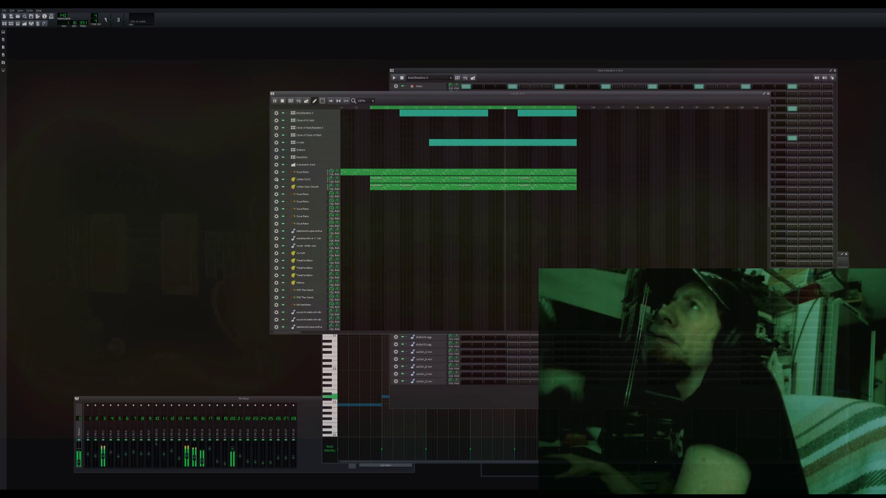
# Clone the first synth track, move the original second synth track below the piano copy and clear that moved track's clips
pyautogui.click(277, 180)
pyautogui.click(287, 187)
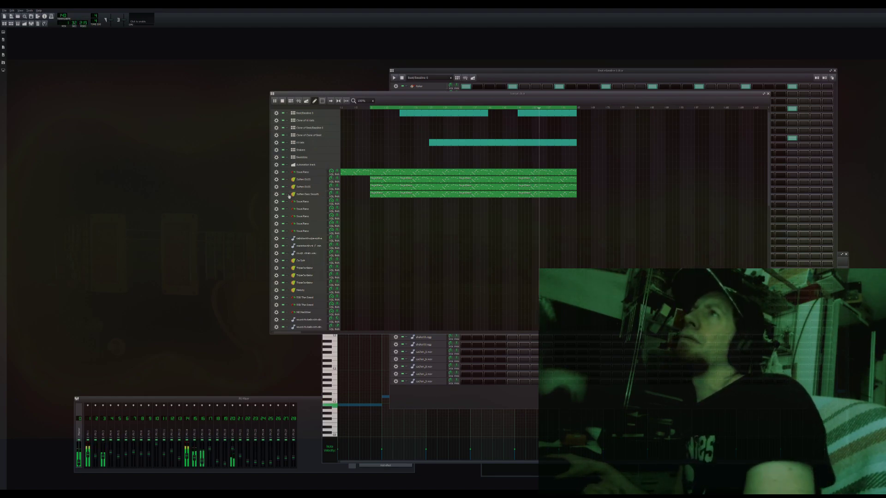
pyautogui.moveTo(306, 197); pyautogui.dragTo(308, 201)
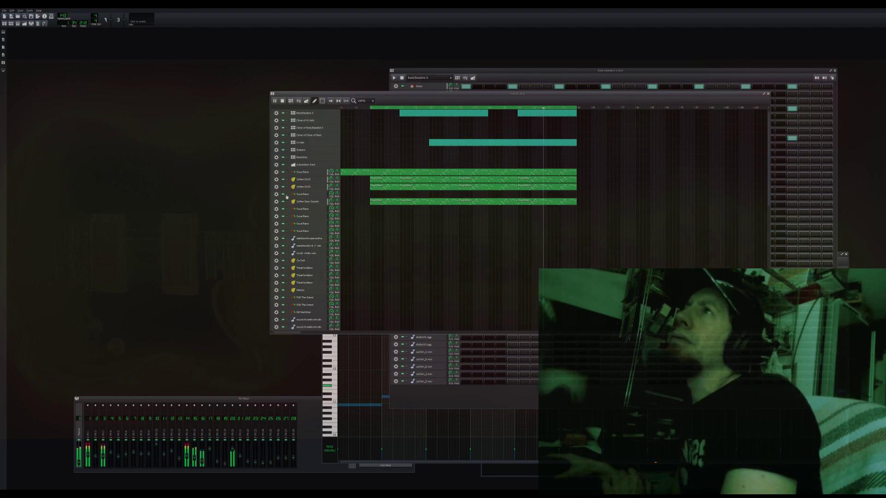
pyautogui.click(284, 218)
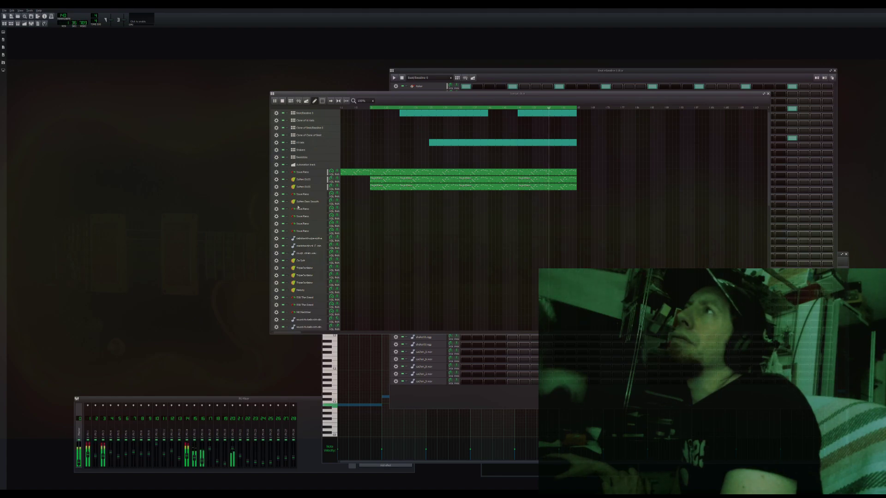
# Clone the first synth track again, place the copy below the emptied synth track and clear the copy's clips
pyautogui.click(277, 182)
pyautogui.click(285, 195)
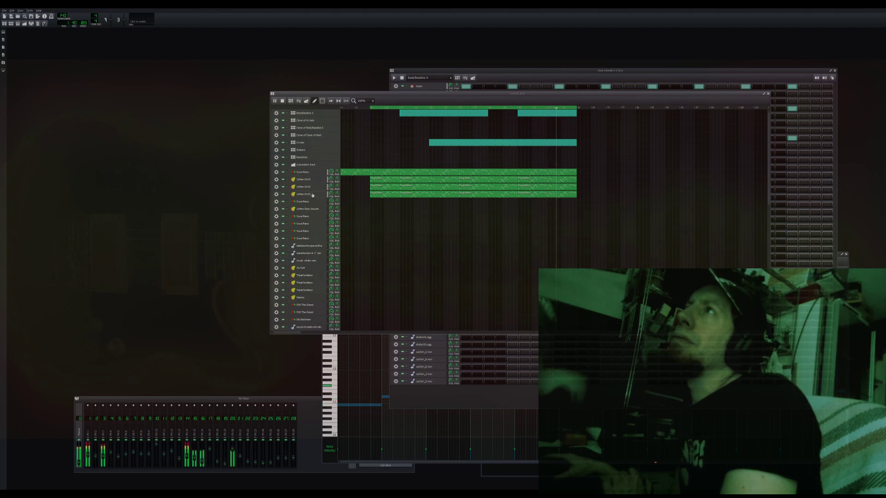
pyautogui.moveTo(313, 195); pyautogui.dragTo(308, 209)
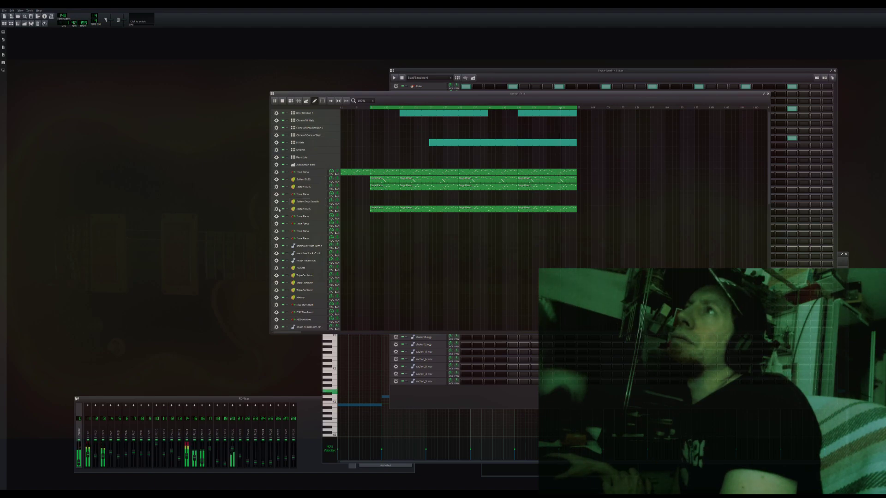
pyautogui.click(288, 226)
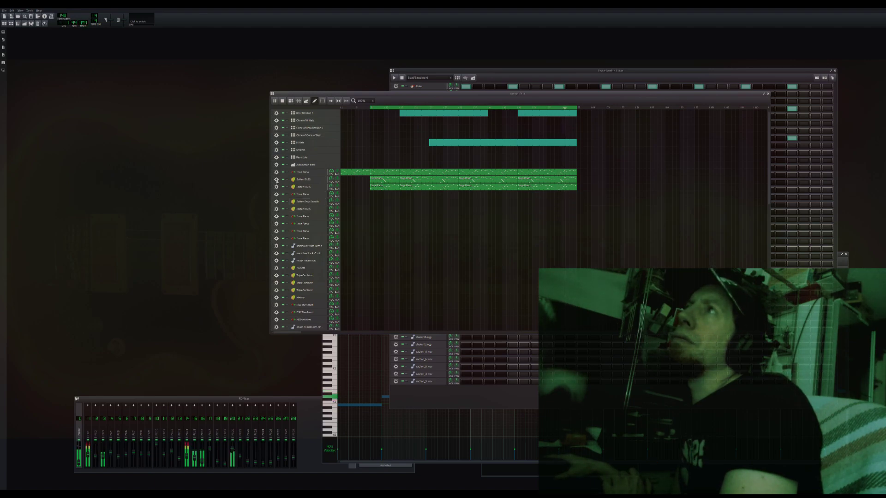
# Clone the second synth track in the list and place the copy below the emptied piano and synth tracks
pyautogui.click(277, 188)
pyautogui.click(287, 199)
pyautogui.moveTo(314, 197); pyautogui.dragTo(278, 204)
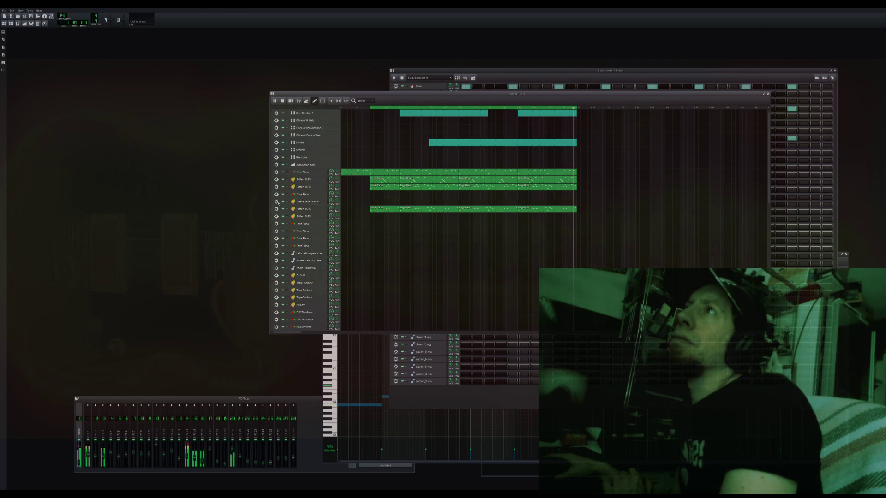
# Remove the emptied original synth track below the piano copy and clear the clips of the newest synth copy
pyautogui.click(285, 216)
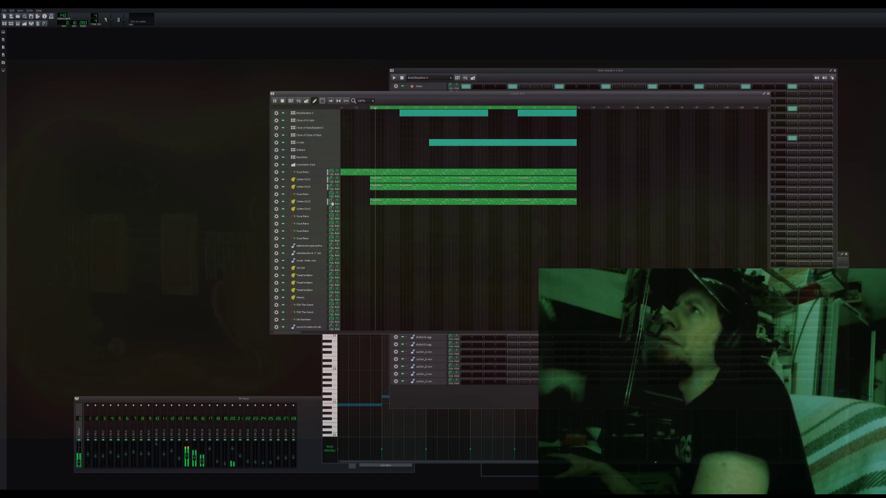
pyautogui.click(277, 202)
pyautogui.click(288, 218)
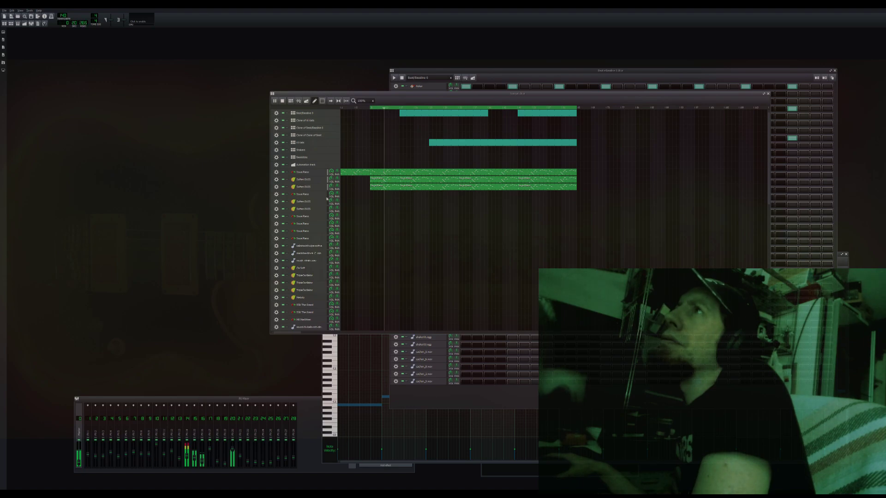
# Undo the recent clip clearing and beat clip changes, and stop the song playback
pyautogui.scroll(-5, 369, 228)
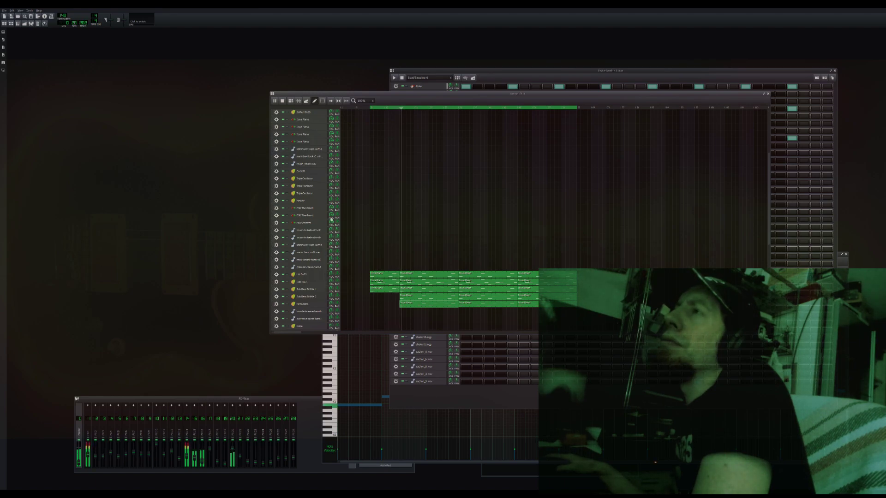
pyautogui.scroll(3, 321, 209)
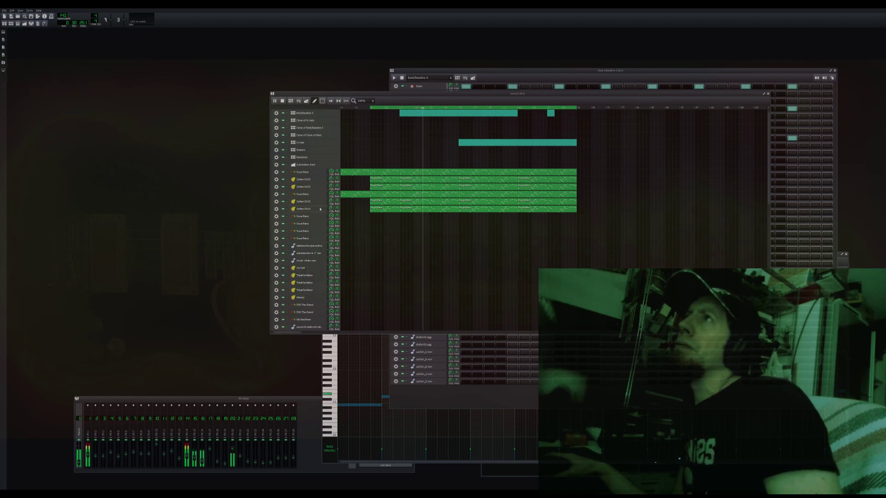
pyautogui.scroll(-4, 483, 190)
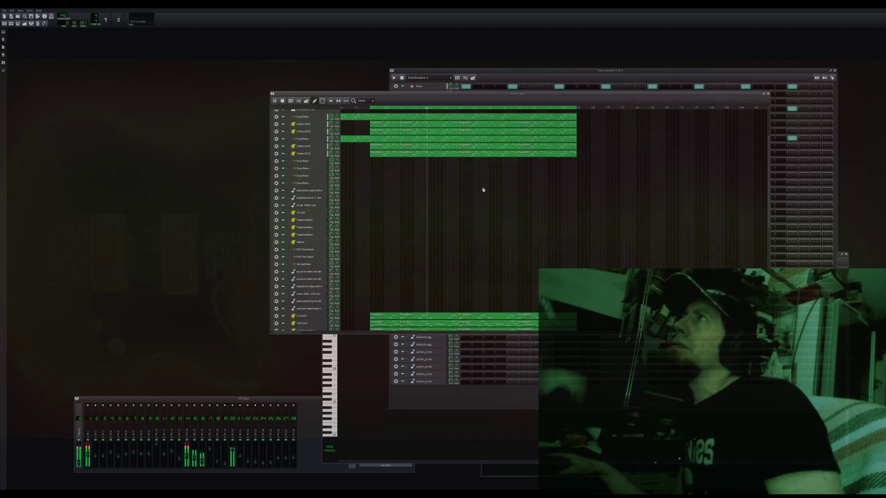
pyautogui.scroll(3, 484, 190)
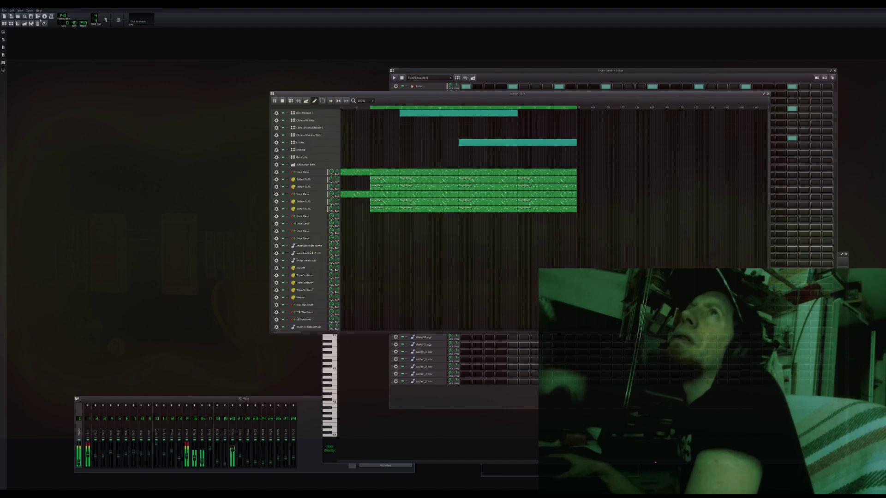
pyautogui.click(282, 100)
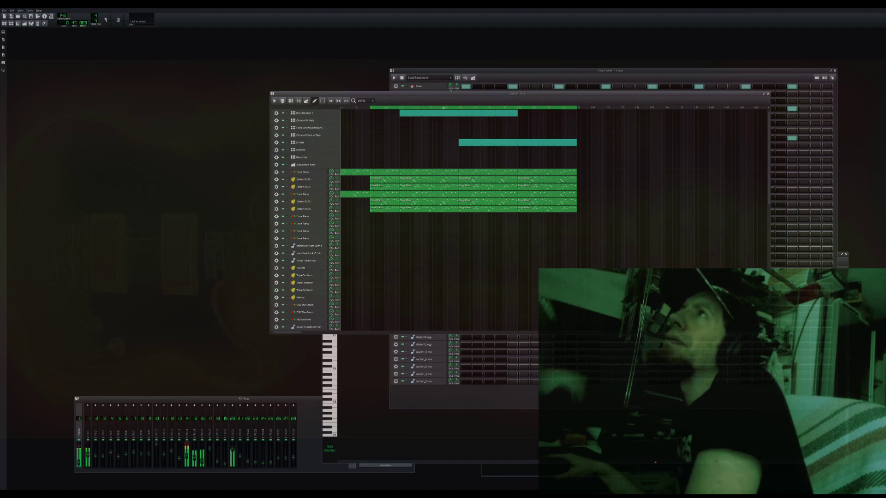
pyautogui.scroll(-3, 429, 180)
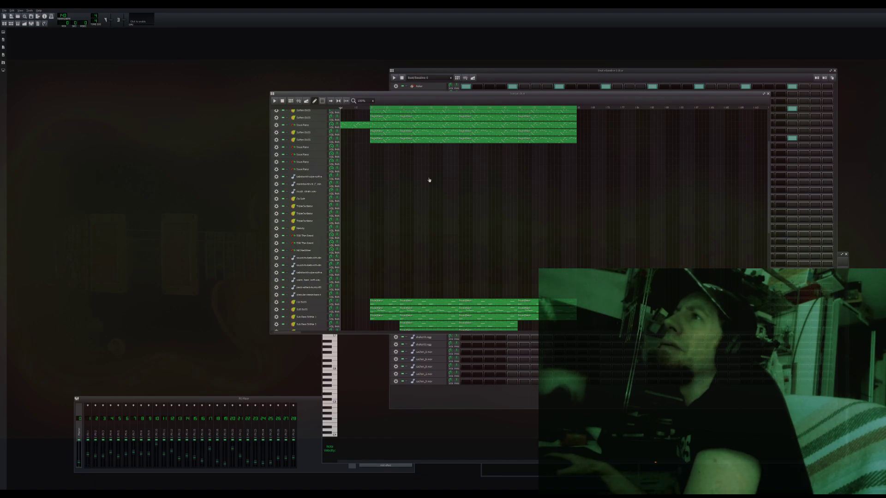
pyautogui.scroll(3, 429, 180)
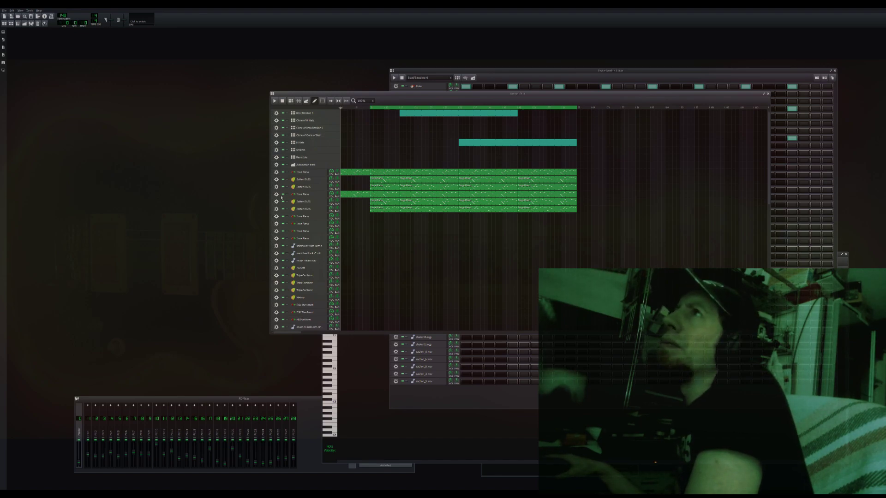
# Clear all clips from the piano copy and the two spare synth tracks directly below it
pyautogui.click(287, 211)
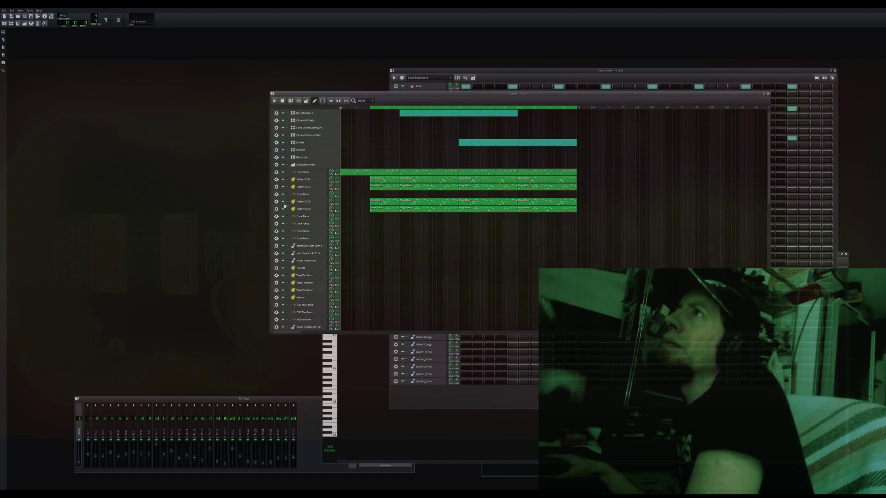
pyautogui.click(284, 220)
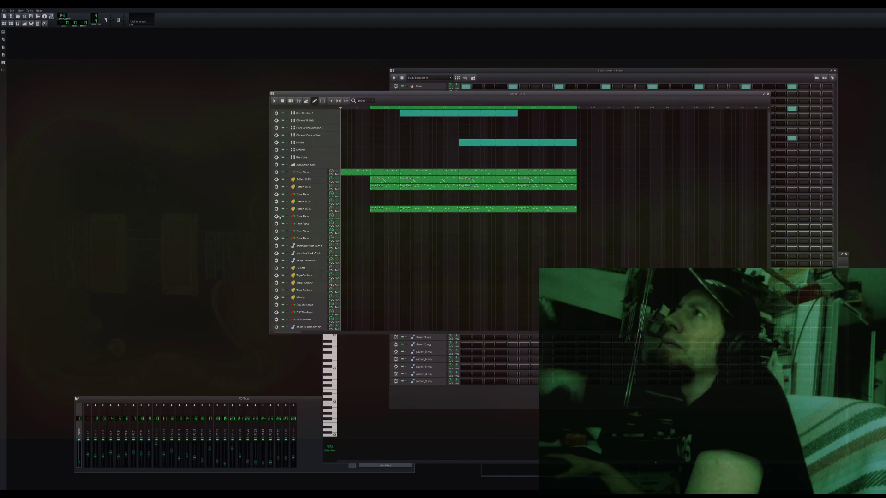
pyautogui.click(284, 226)
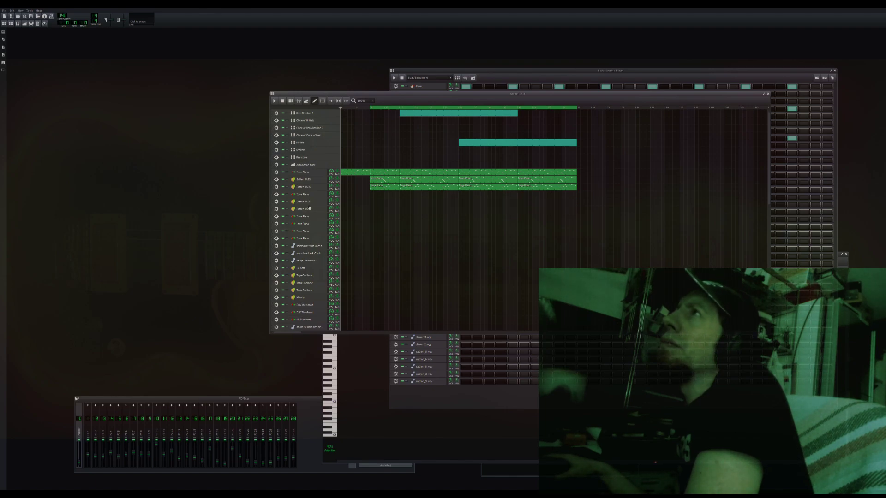
# Play the song and mute the second and third bass tracks
pyautogui.press('space')
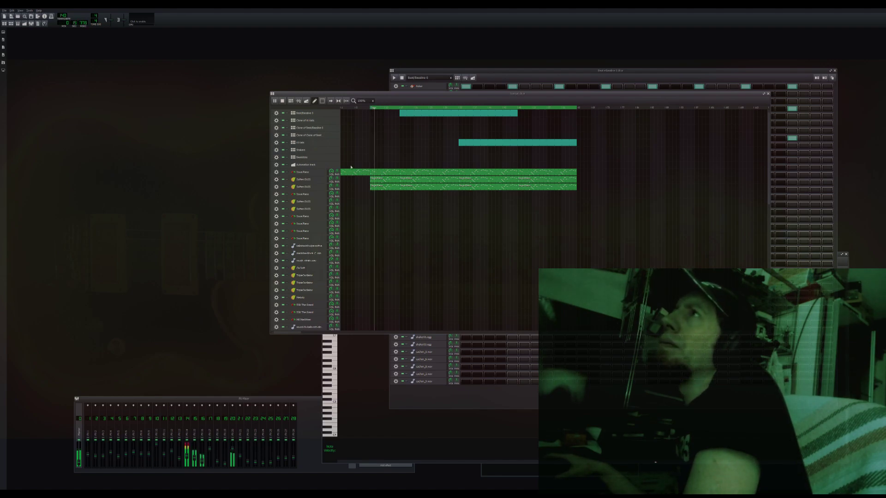
pyautogui.scroll(-5, 364, 248)
pyautogui.scroll(4, 364, 248)
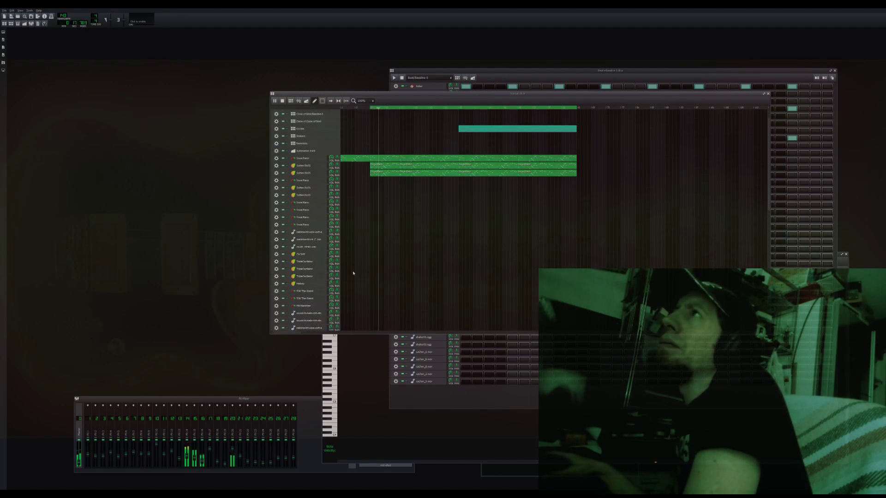
pyautogui.scroll(-2, 353, 274)
pyautogui.scroll(-3, 353, 273)
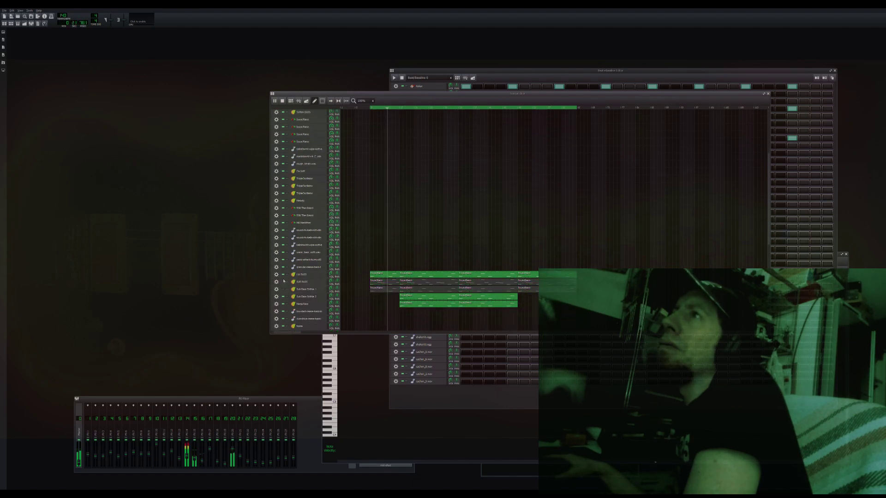
pyautogui.scroll(5, 392, 243)
pyautogui.scroll(1, 391, 244)
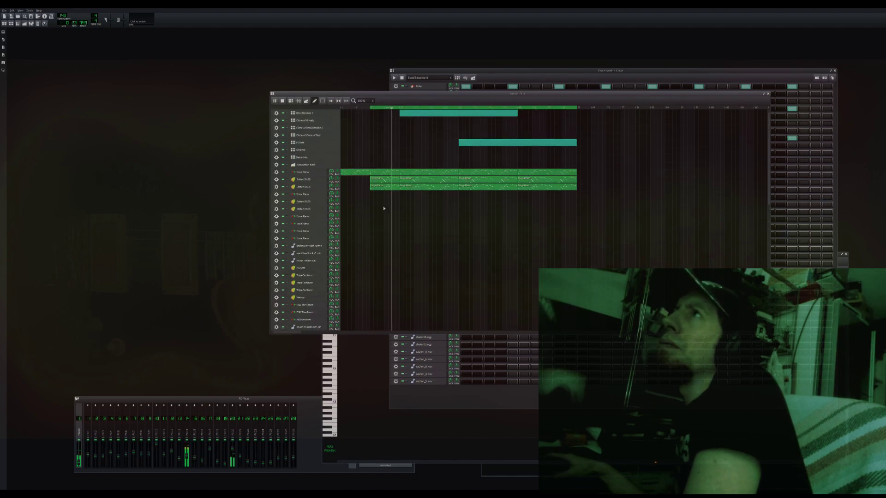
# Check the first synth track's instrument window and audition the piano track's second clip in the piano roll
pyautogui.click(317, 180)
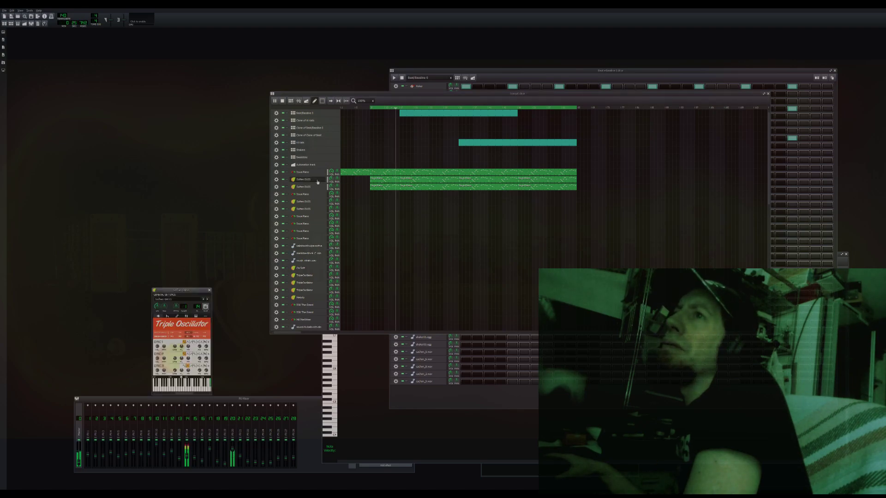
pyautogui.click(318, 180)
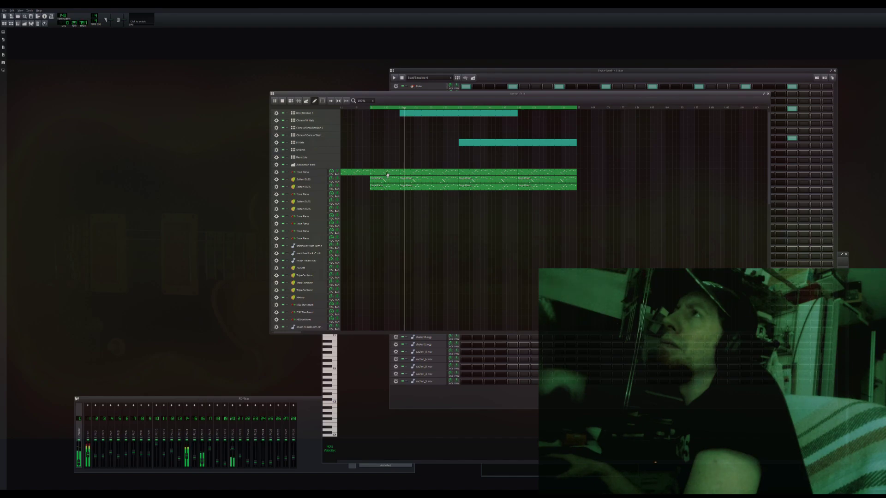
pyautogui.doubleClick(387, 174)
pyautogui.click(329, 264)
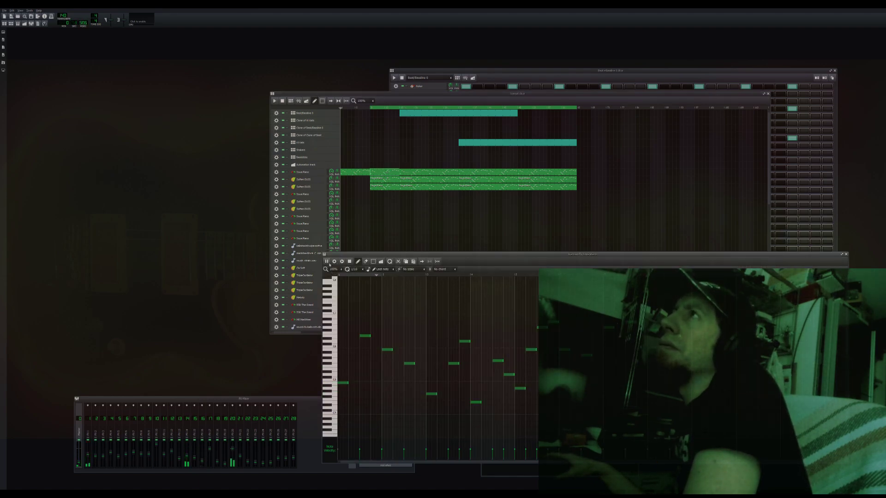
pyautogui.press('space')
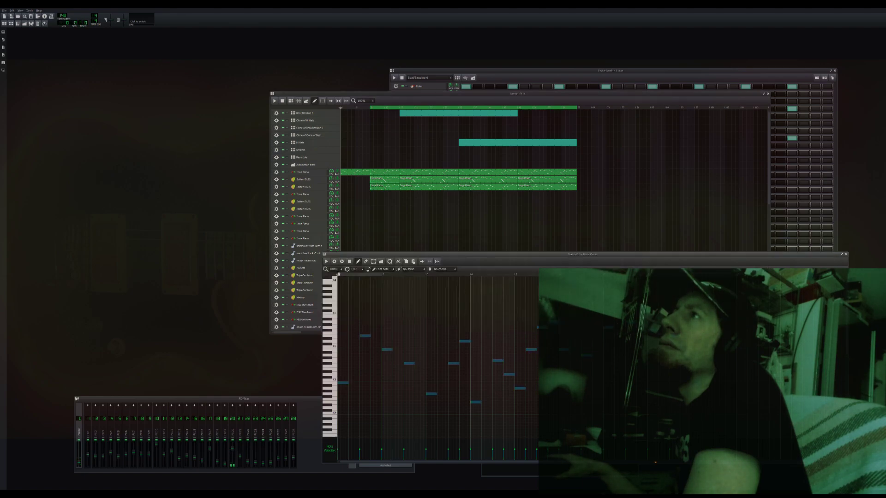
# Transpose all notes in the second synth track's first clip down one octave and return to the song arrangement
pyautogui.doubleClick(390, 188)
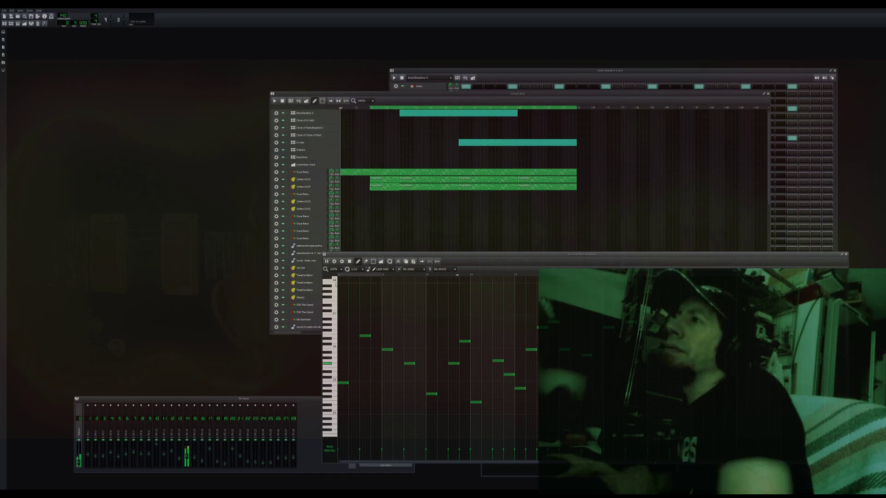
pyautogui.hotkey('ctrl', 'a')
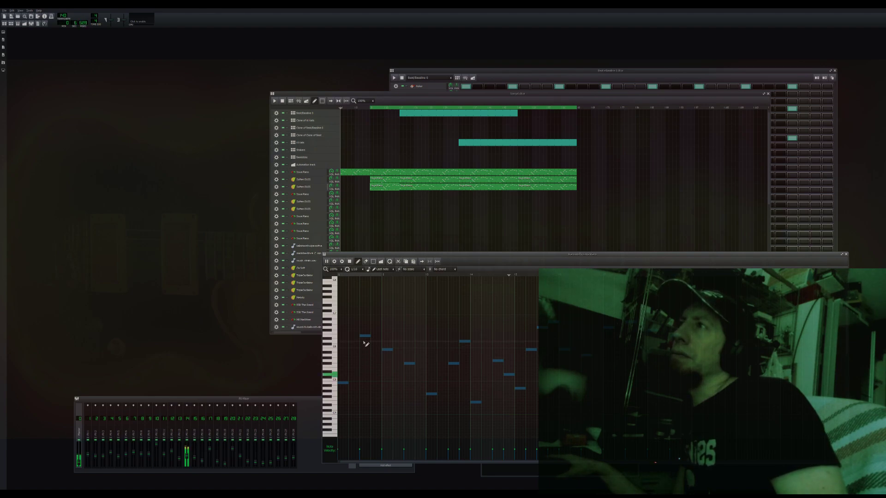
pyautogui.moveTo(364, 335); pyautogui.dragTo(365, 369)
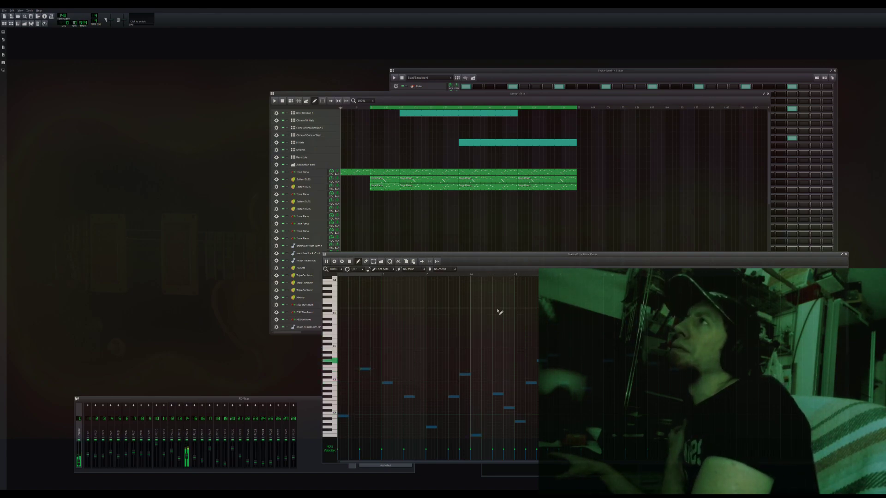
pyautogui.click(319, 118)
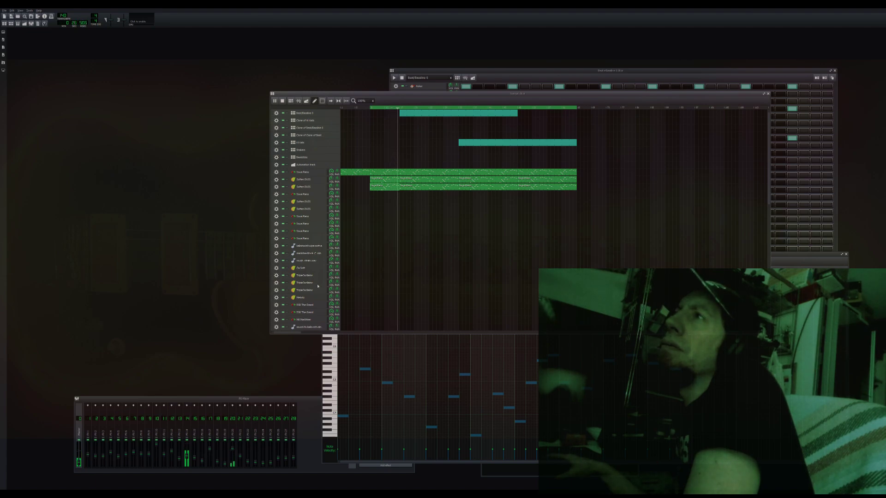
# Select mixer channels 21 and 22 to inspect their levels during playback
pyautogui.click(240, 431)
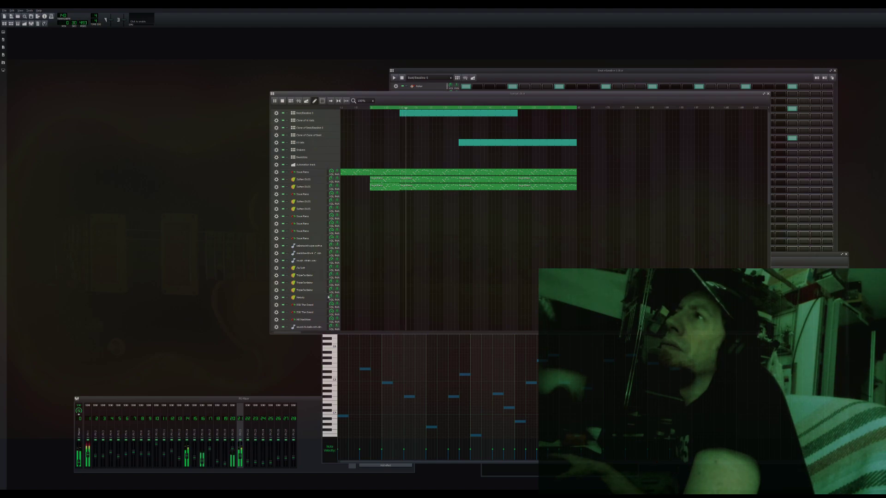
pyautogui.click(325, 321)
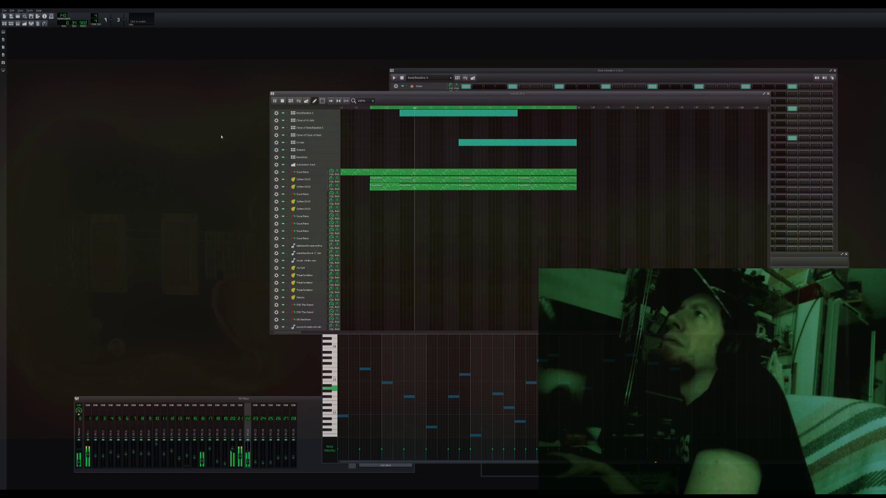
pyautogui.click(358, 466)
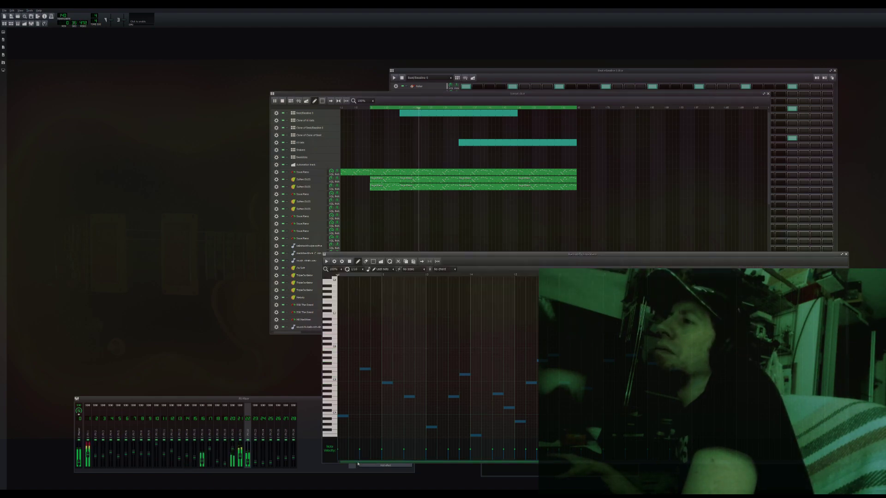
# Open the two Triple Oscillator tracks below the first grand piano track and show their envelope settings side by side
pyautogui.click(310, 181)
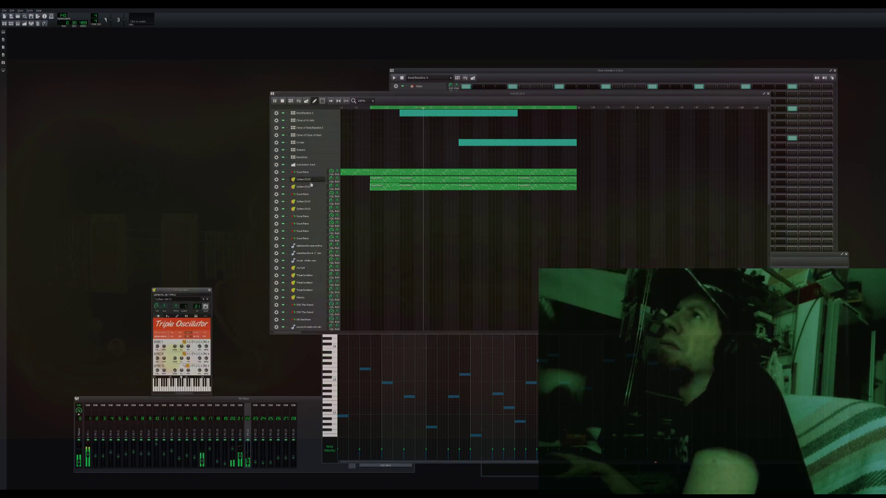
pyautogui.click(168, 317)
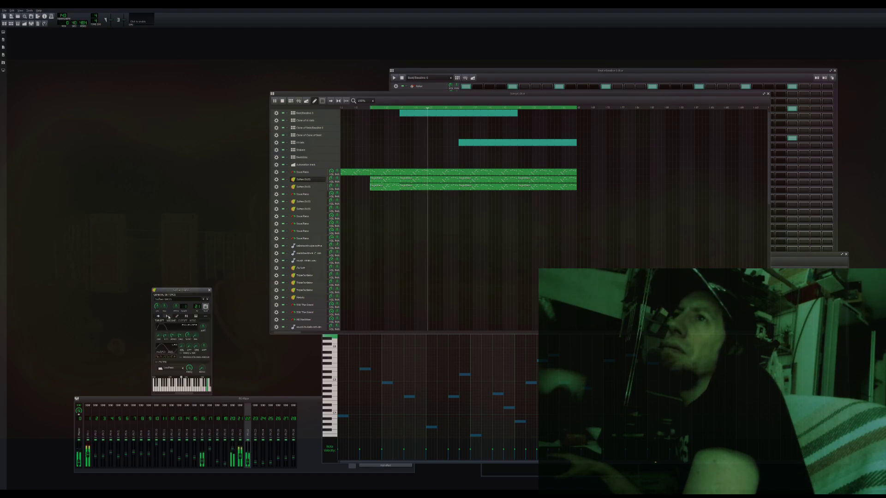
pyautogui.click(322, 188)
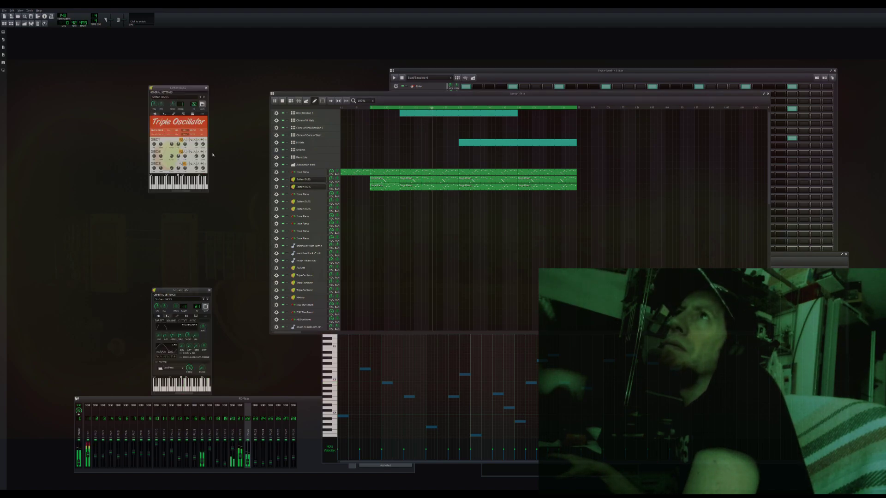
pyautogui.click(164, 114)
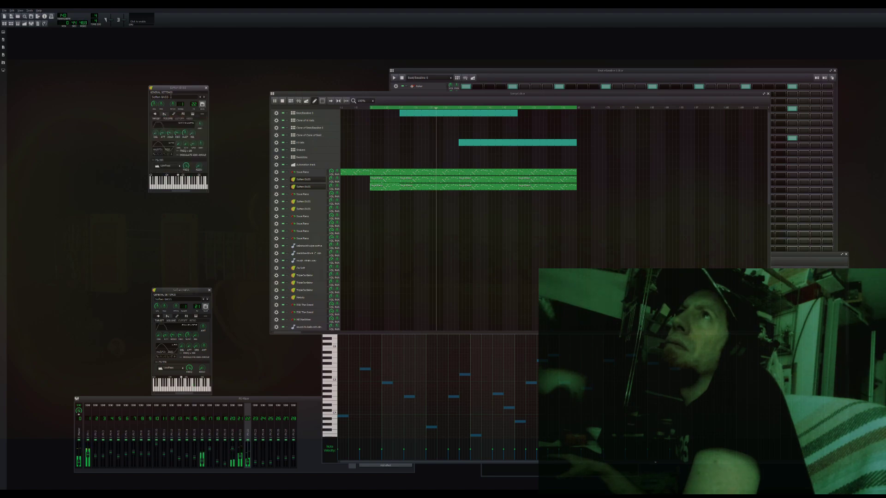
pyautogui.moveTo(177, 88); pyautogui.dragTo(236, 269)
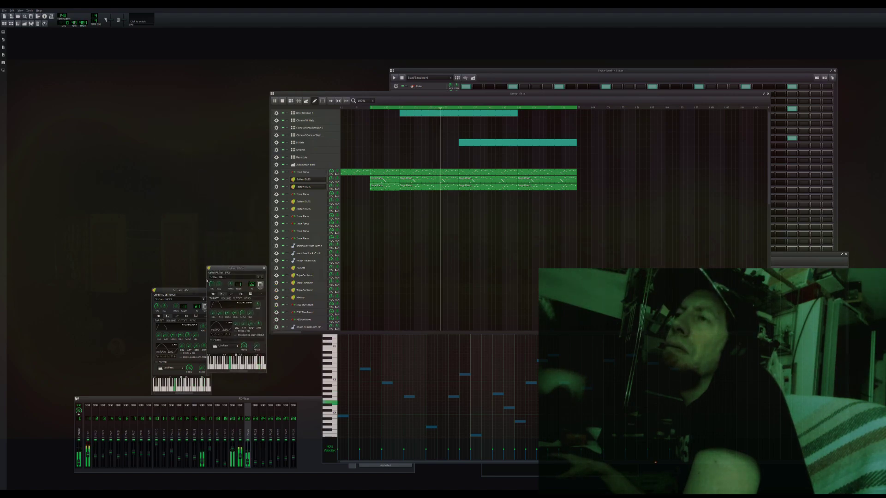
pyautogui.moveTo(196, 292); pyautogui.dragTo(173, 274)
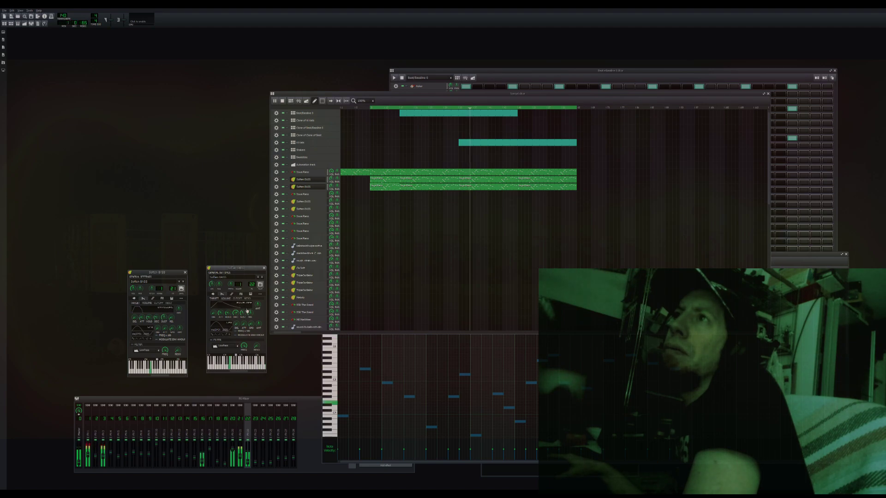
# Switch both Triple Oscillator instruments to their oscillator settings and compare them with the windows aligned next to each other
pyautogui.click(160, 317)
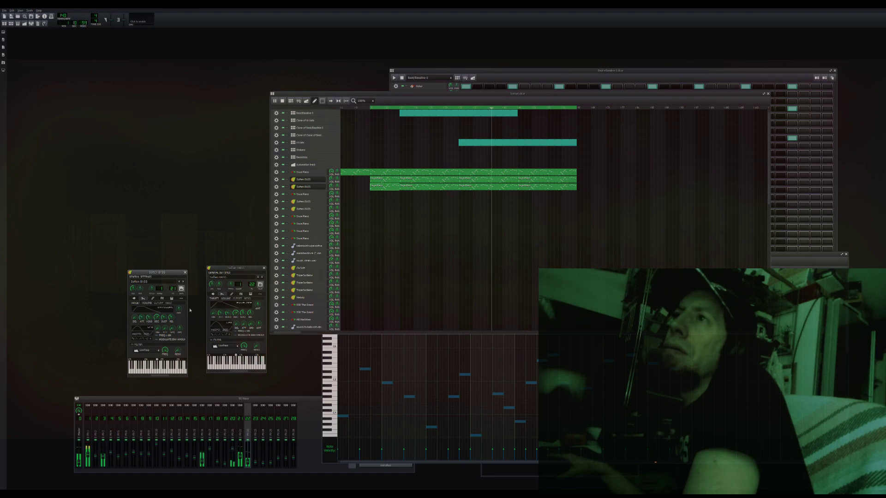
pyautogui.click(135, 298)
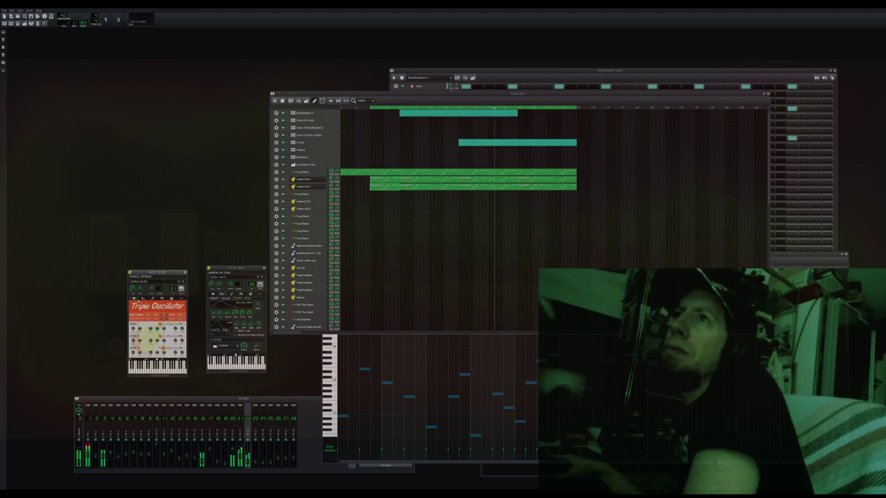
pyautogui.click(213, 295)
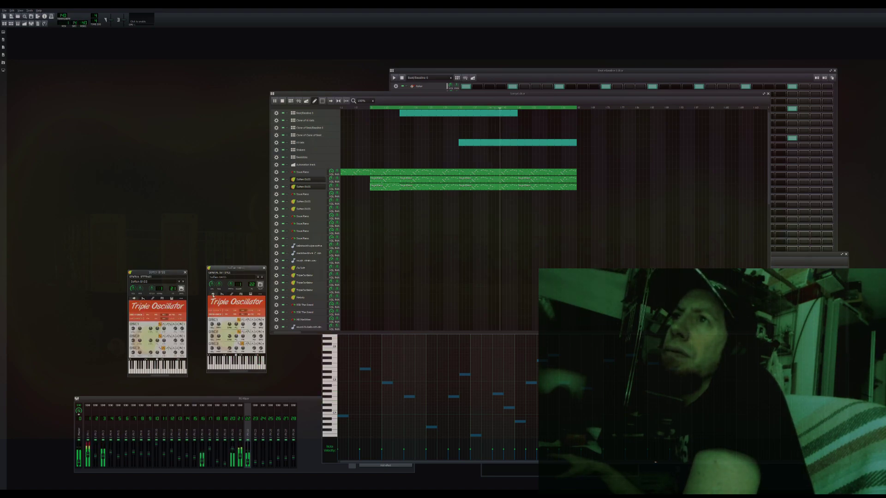
pyautogui.click(171, 349)
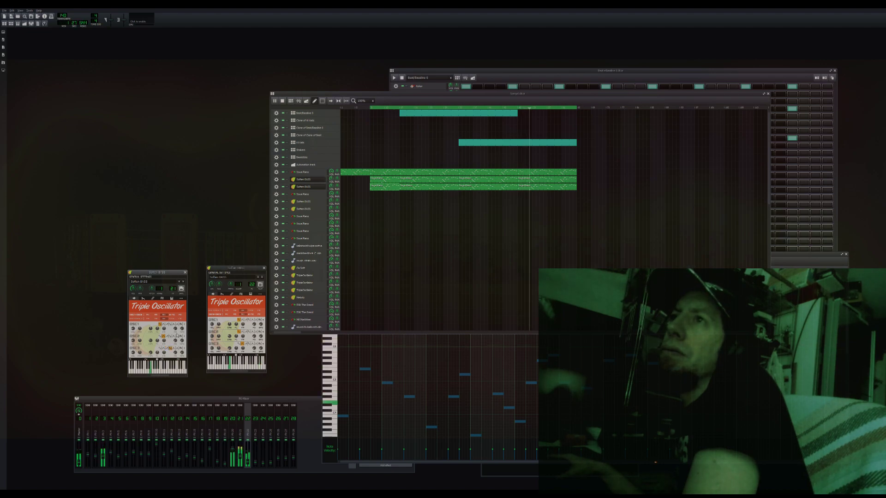
pyautogui.moveTo(245, 269); pyautogui.dragTo(233, 274)
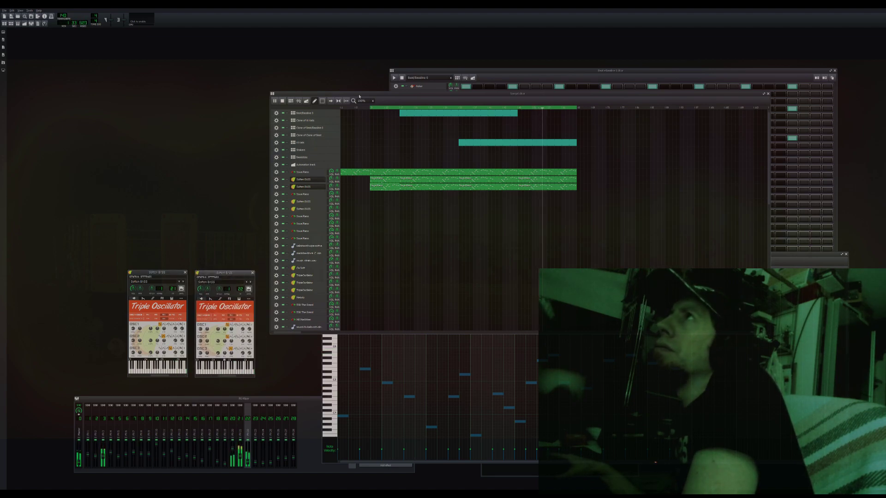
# Unmute the three muted synth tracks near the end of the song's track list
pyautogui.scroll(-5, 383, 139)
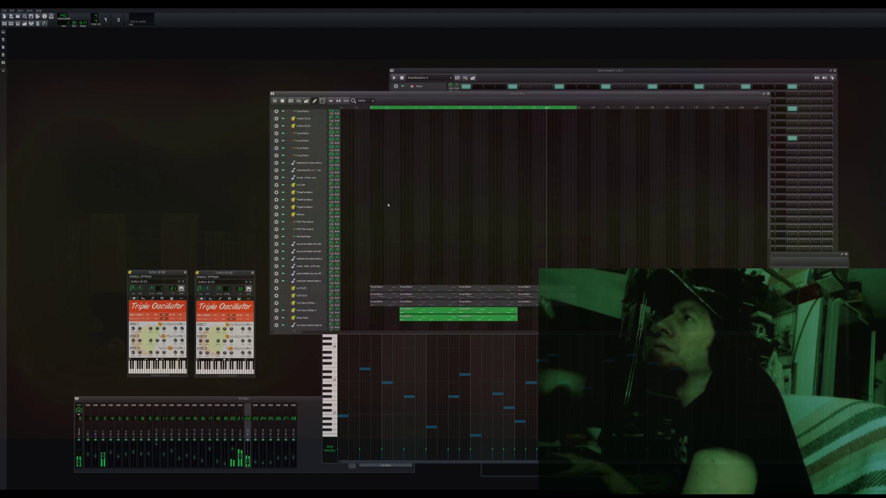
pyautogui.click(284, 303)
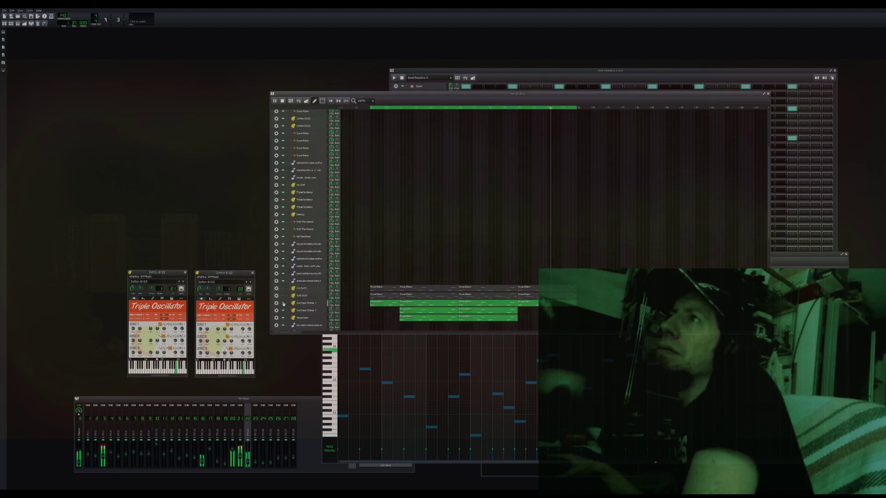
pyautogui.click(284, 296)
pyautogui.click(283, 289)
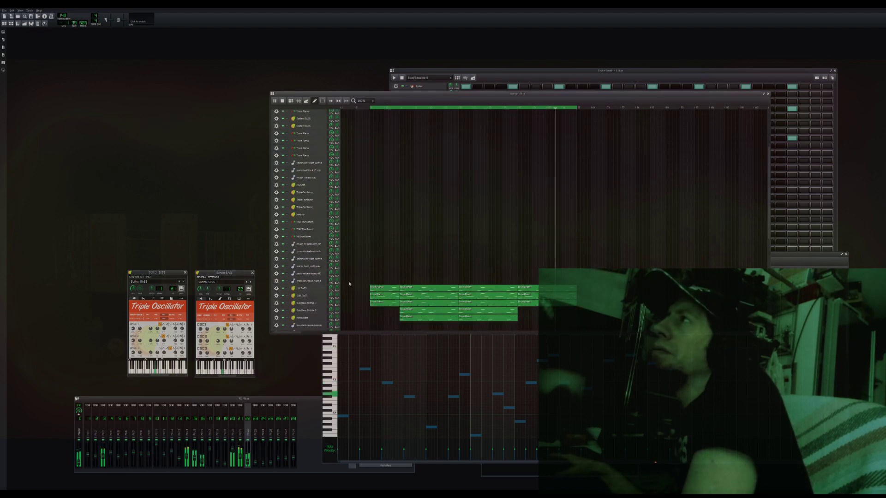
pyautogui.scroll(4, 517, 209)
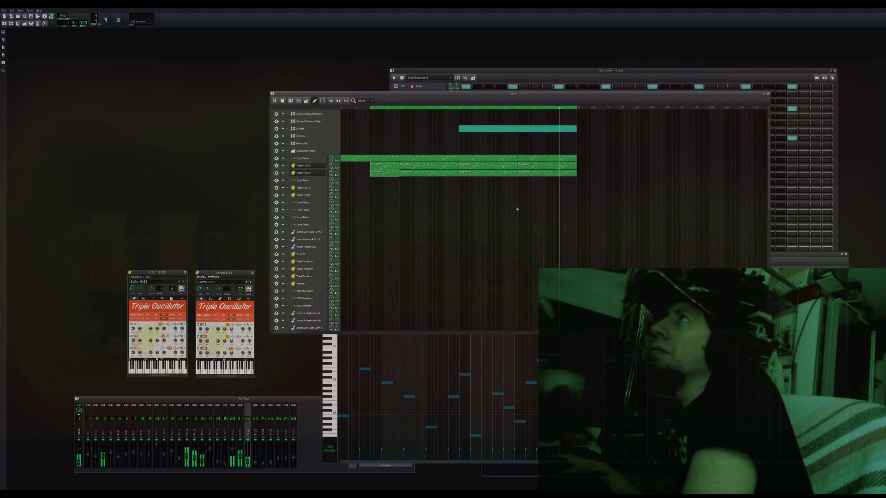
pyautogui.scroll(1, 443, 166)
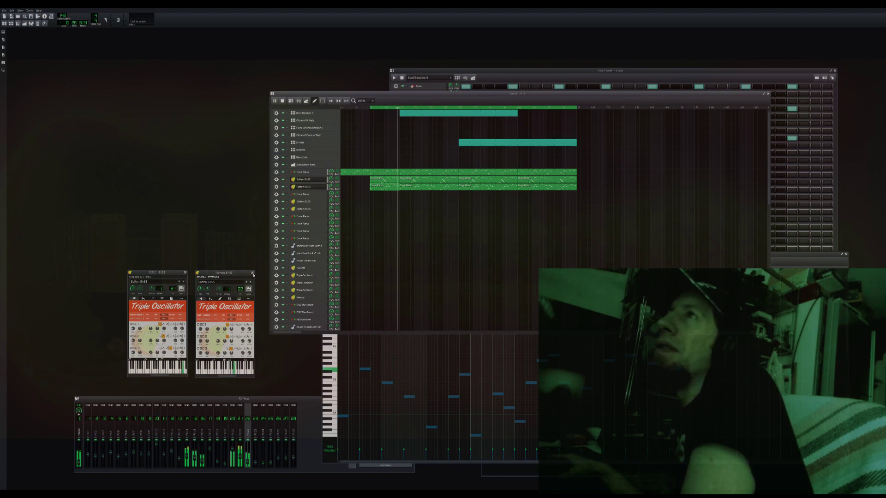
# Close both Triple Oscillator windows and show the effects chain of mixer channel 22
pyautogui.click(252, 273)
pyautogui.click(185, 272)
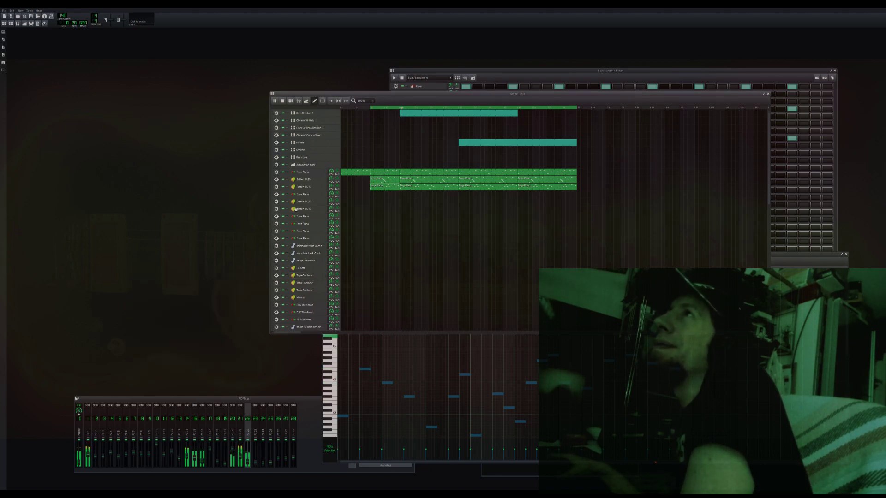
pyautogui.click(249, 462)
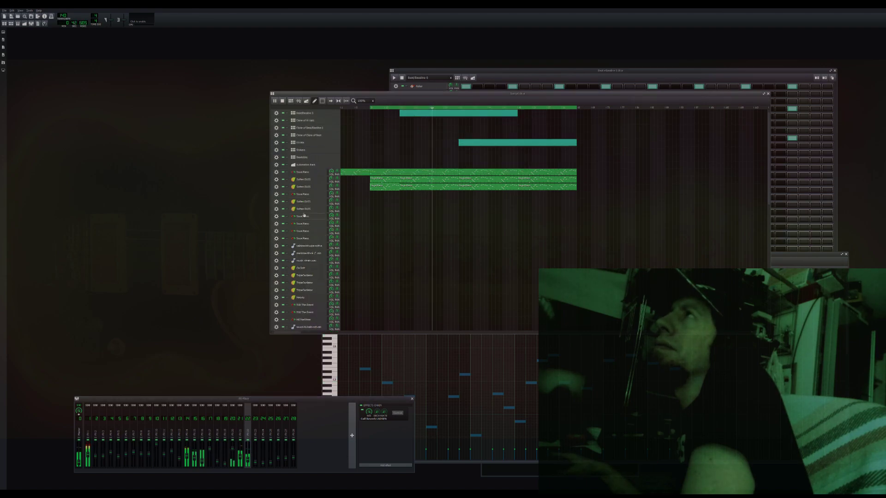
# Split the Beat/Bassline 0 arrangement into two blocks with a gap, and make the lower beat block start earlier and run to the loop end
pyautogui.moveTo(524, 144); pyautogui.dragTo(498, 145)
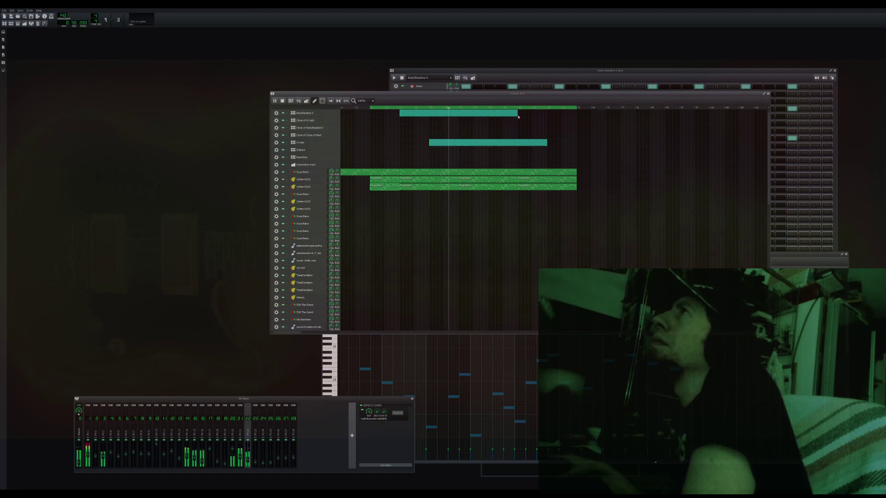
pyautogui.moveTo(518, 114); pyautogui.dragTo(488, 113)
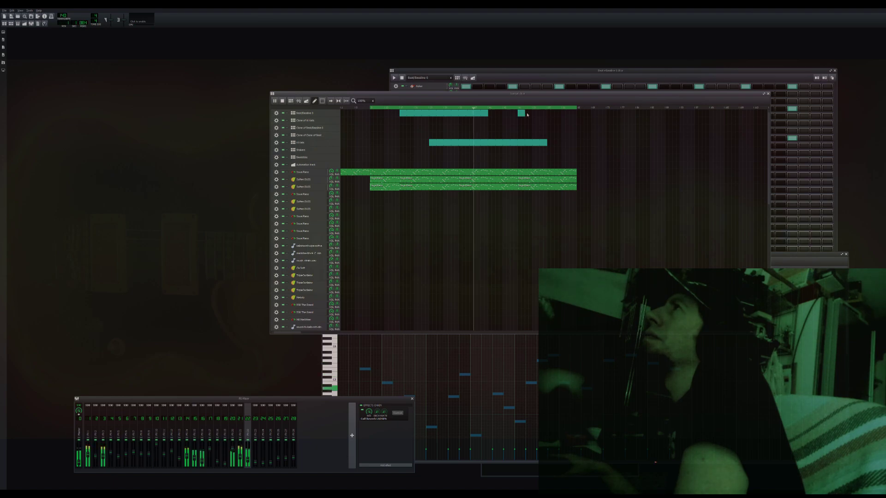
pyautogui.moveTo(524, 114); pyautogui.dragTo(574, 115)
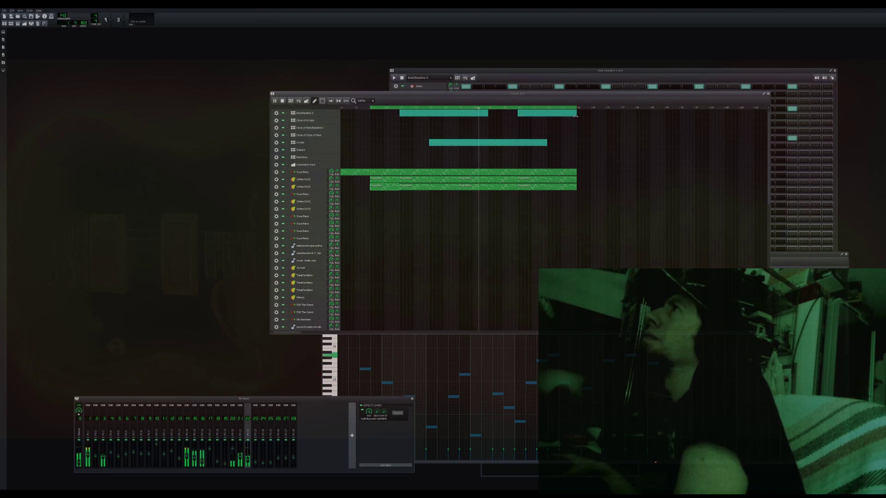
pyautogui.moveTo(579, 145); pyautogui.dragTo(576, 145)
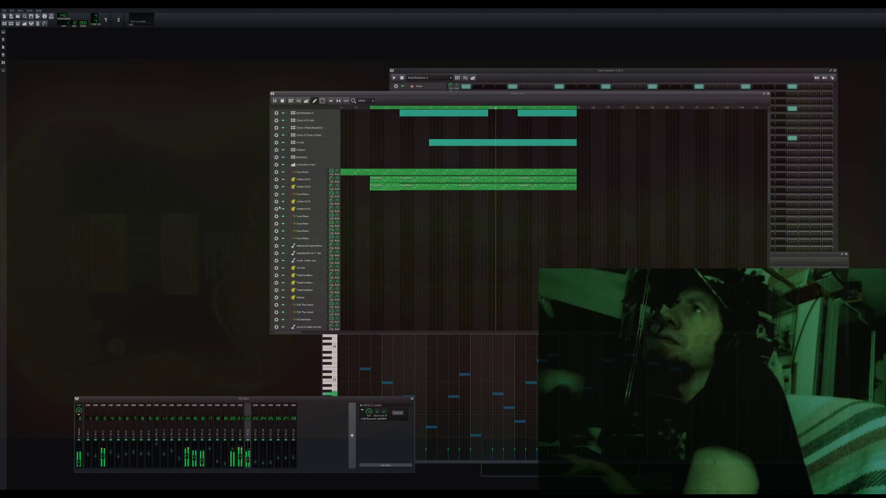
# Remove all the empty grand piano and synth tracks between the two active Triple Oscillator tracks and the audio sample tracks
pyautogui.click(276, 195)
pyautogui.click(279, 207)
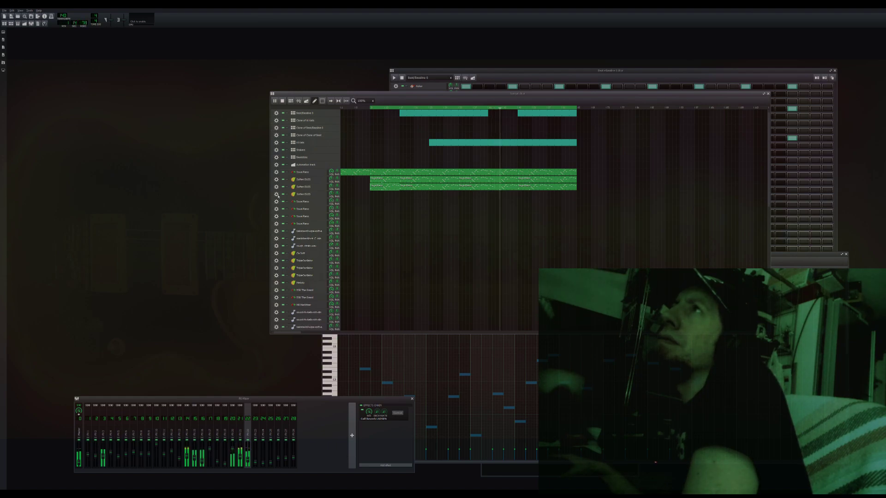
pyautogui.click(276, 195)
pyautogui.click(280, 207)
pyautogui.click(276, 195)
pyautogui.click(280, 207)
pyautogui.click(277, 196)
pyautogui.click(280, 208)
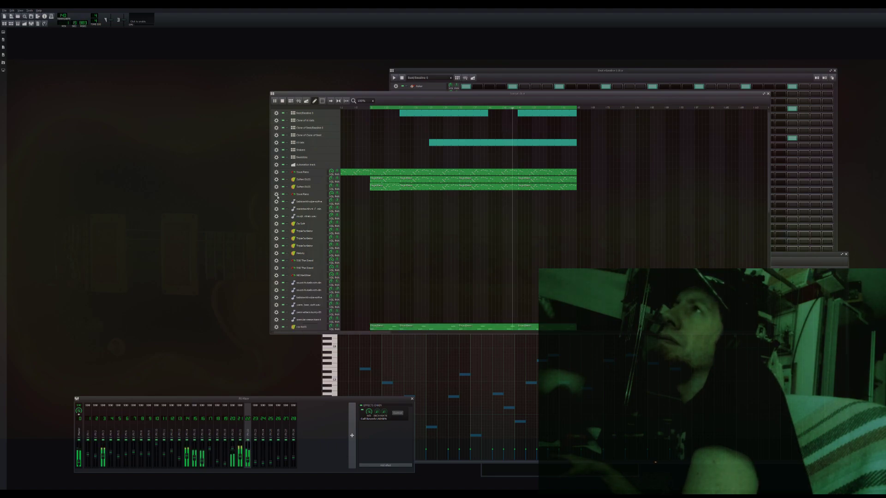
pyautogui.click(276, 195)
pyautogui.click(280, 207)
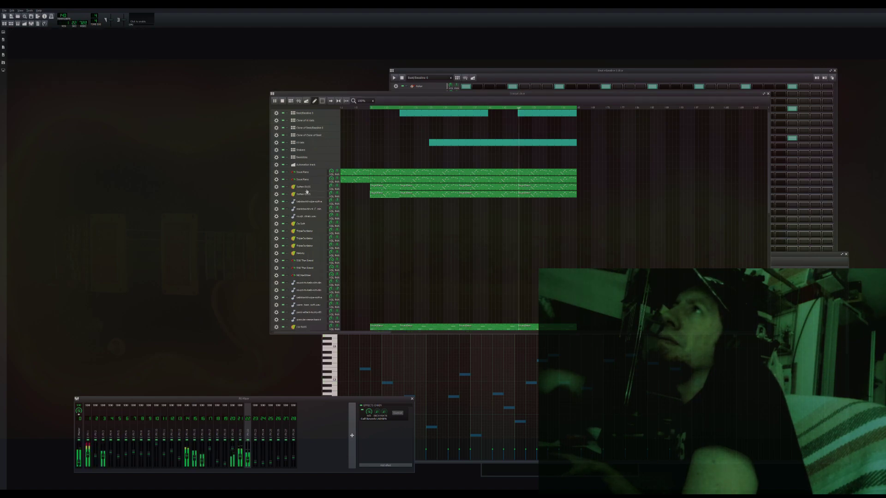
# Place the cloned grand piano track below the two Triple Oscillator tracks and clear its contents
pyautogui.moveTo(305, 179); pyautogui.dragTo(305, 191)
pyautogui.click(276, 195)
pyautogui.click(284, 215)
# Clone the upper Triple Oscillator track and move one Triple Oscillator track below the empty grand piano copy
pyautogui.click(276, 180)
pyautogui.click(287, 188)
pyautogui.moveTo(308, 195); pyautogui.dragTo(307, 200)
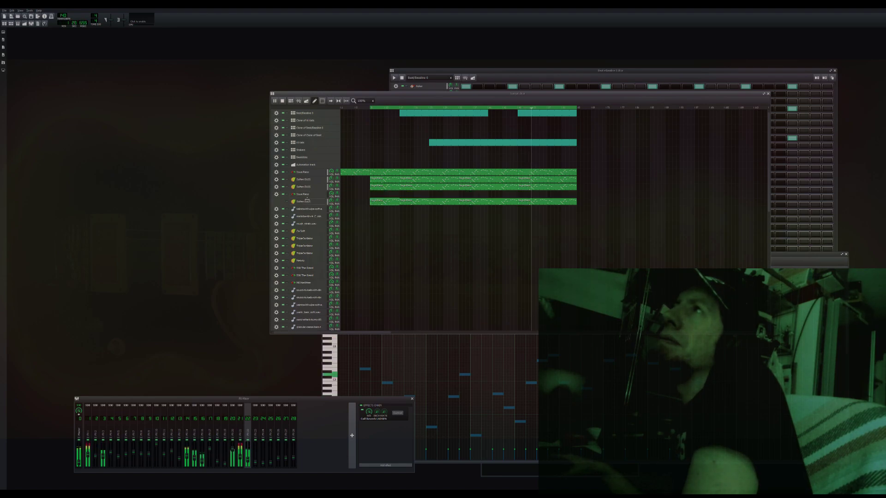
# Clone another Triple Oscillator track and open two of the Triple Oscillator instruments side by side
pyautogui.click(282, 188)
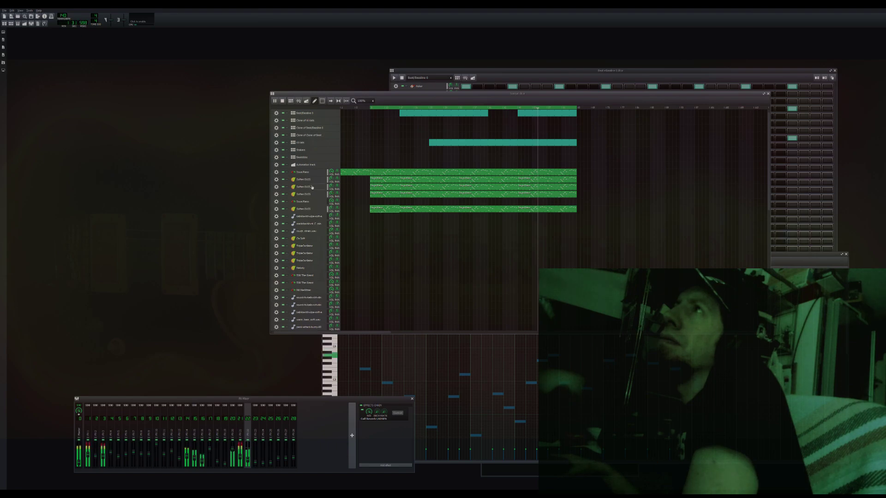
pyautogui.click(306, 180)
pyautogui.click(305, 187)
pyautogui.moveTo(162, 276); pyautogui.dragTo(121, 286)
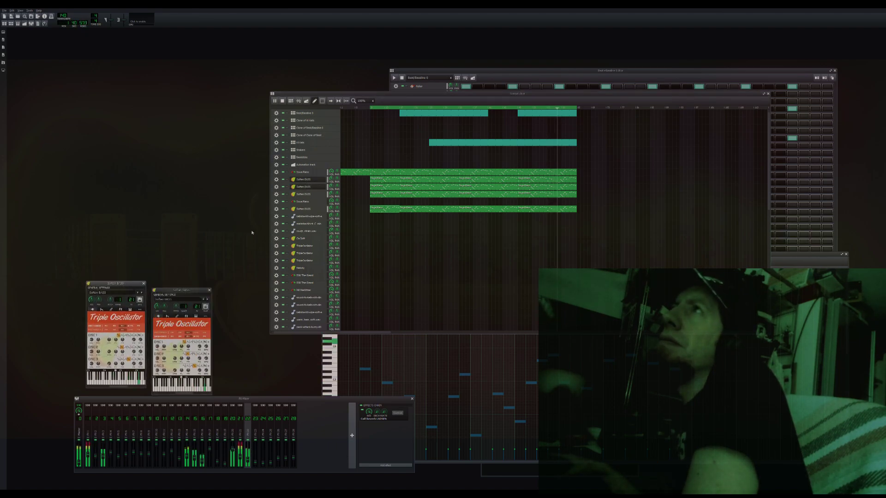
# Move a second Triple Oscillator track below the empty grand piano copy and clear both Triple Oscillator tracks there
pyautogui.moveTo(292, 195); pyautogui.dragTo(292, 207)
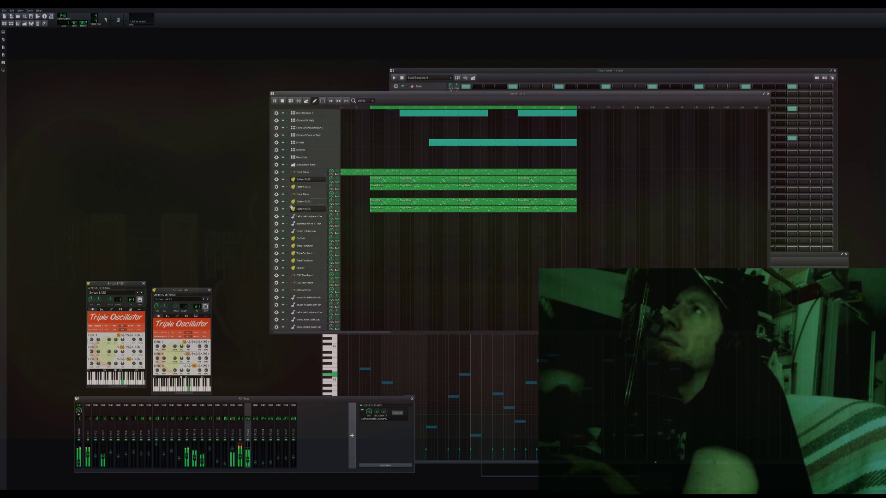
pyautogui.click(300, 203)
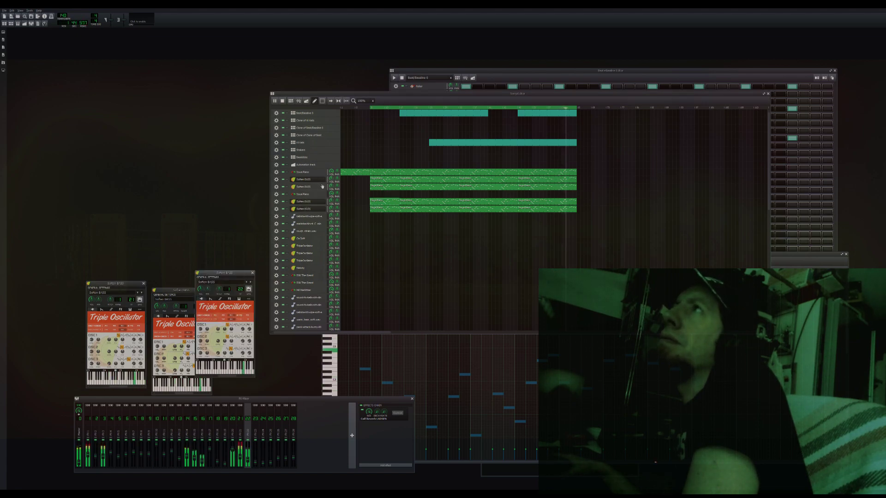
pyautogui.click(277, 203)
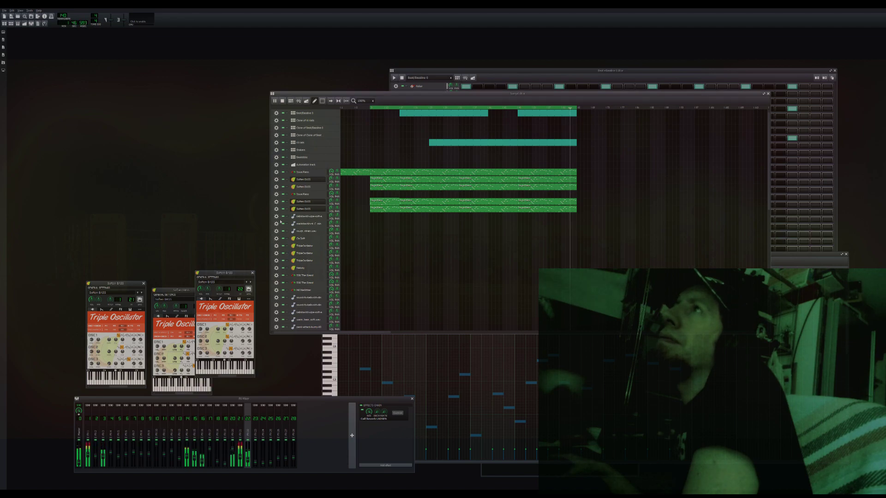
pyautogui.click(282, 216)
pyautogui.click(281, 230)
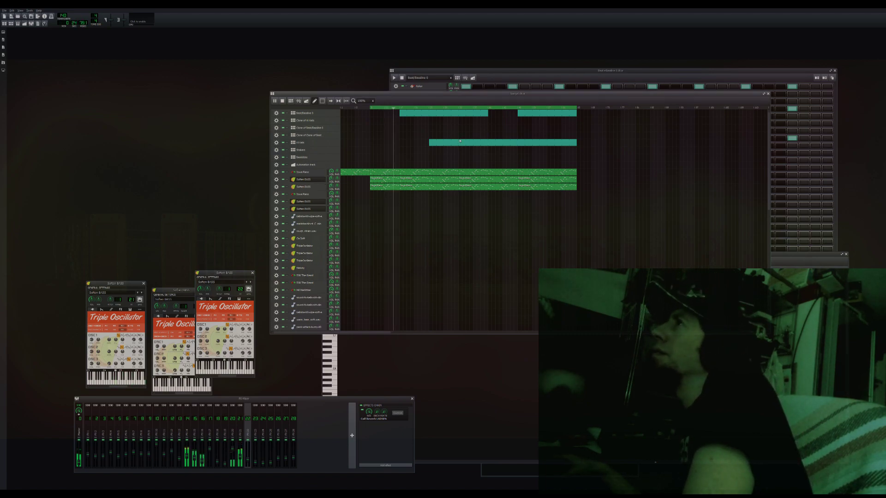
# Create a short clip on the empty piano copy at the last song section, loop from there, and place one note at the clip's start
pyautogui.scroll(-1, 512, 179)
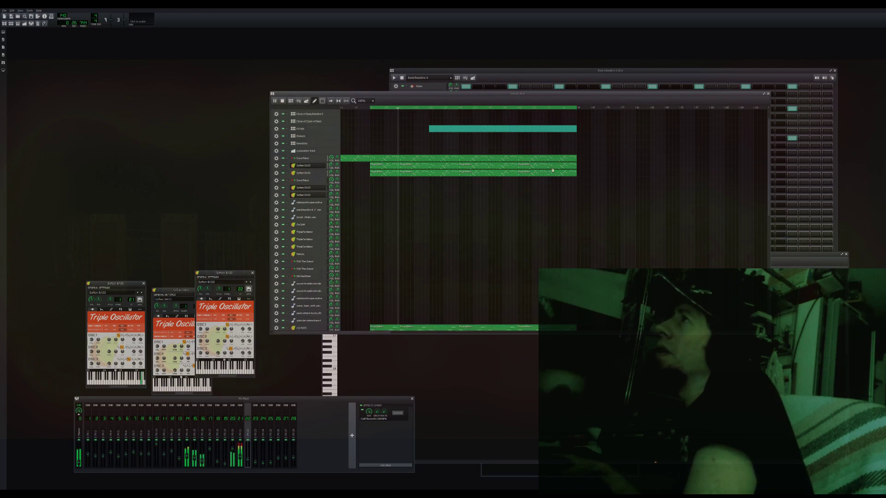
pyautogui.doubleClick(520, 182)
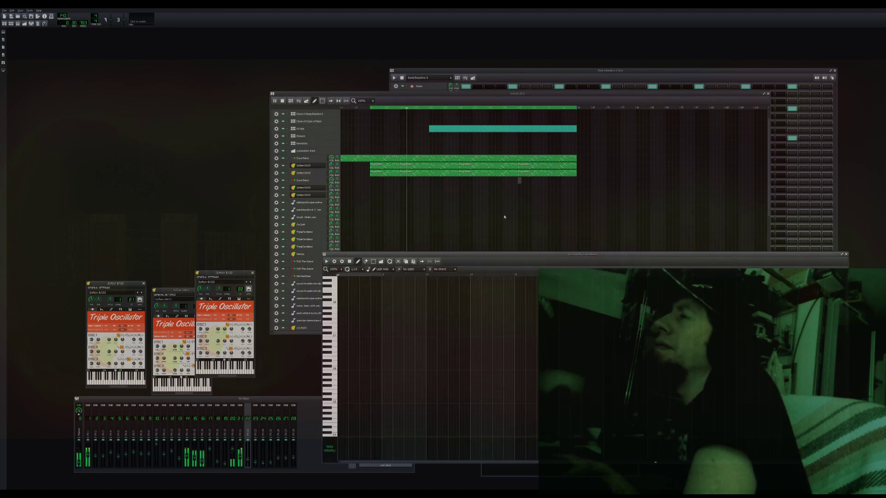
pyautogui.click(385, 354)
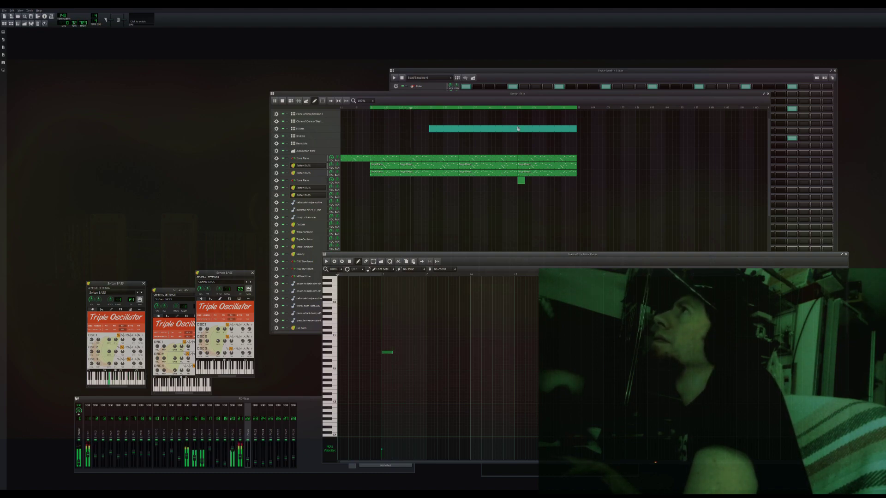
pyautogui.click(519, 109)
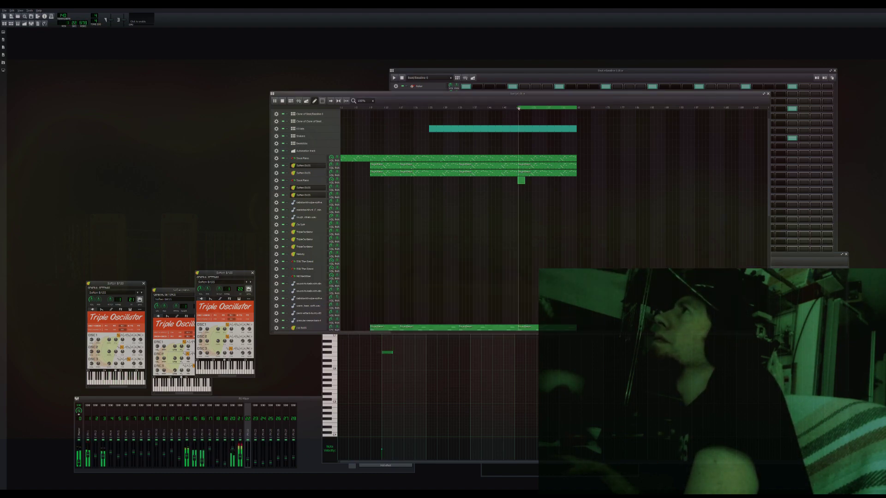
pyautogui.moveTo(387, 353); pyautogui.dragTo(338, 349)
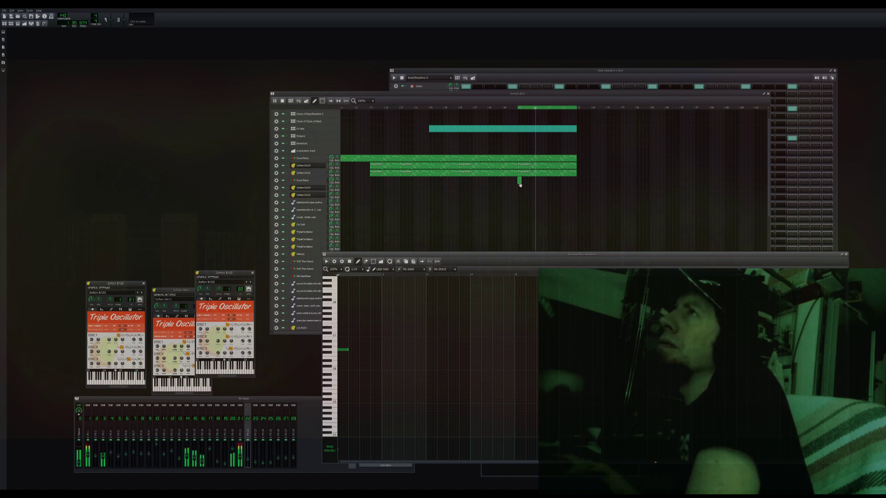
# Delete the last clips of the two original Triple Oscillator tracks and shorten the song's playback loop around the new piano clip
pyautogui.middleClick(538, 168)
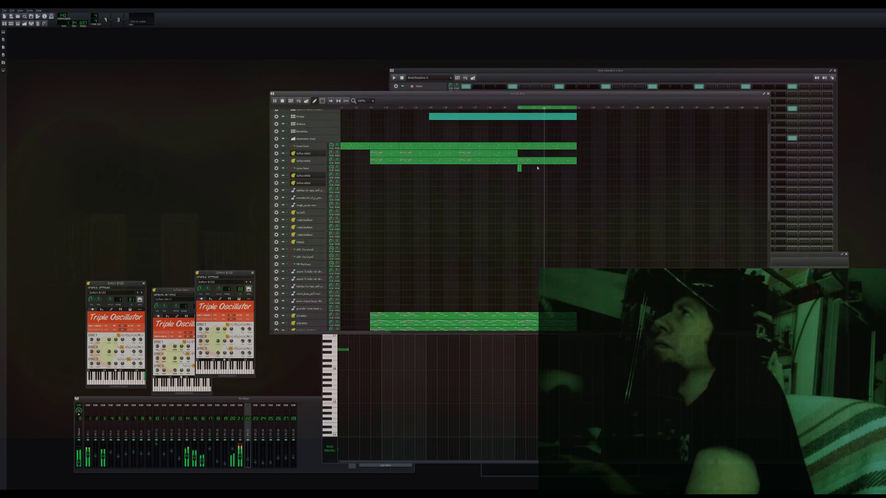
pyautogui.middleClick(532, 162)
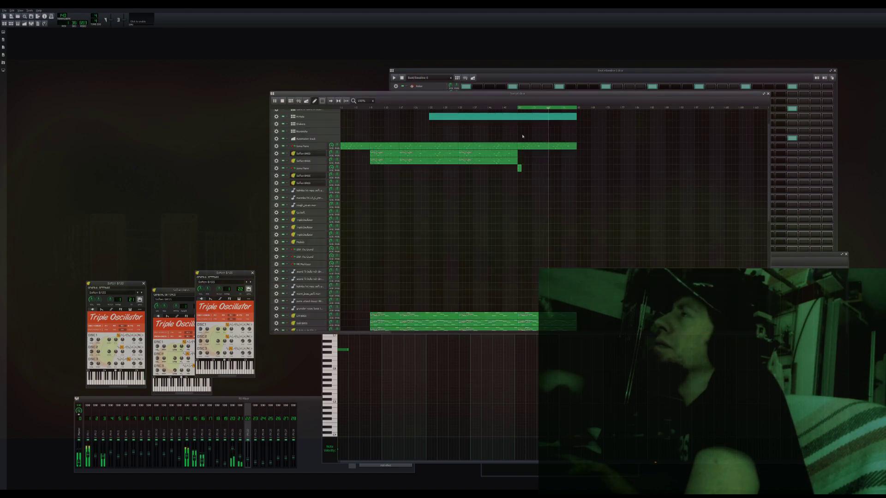
pyautogui.rightClick(545, 109)
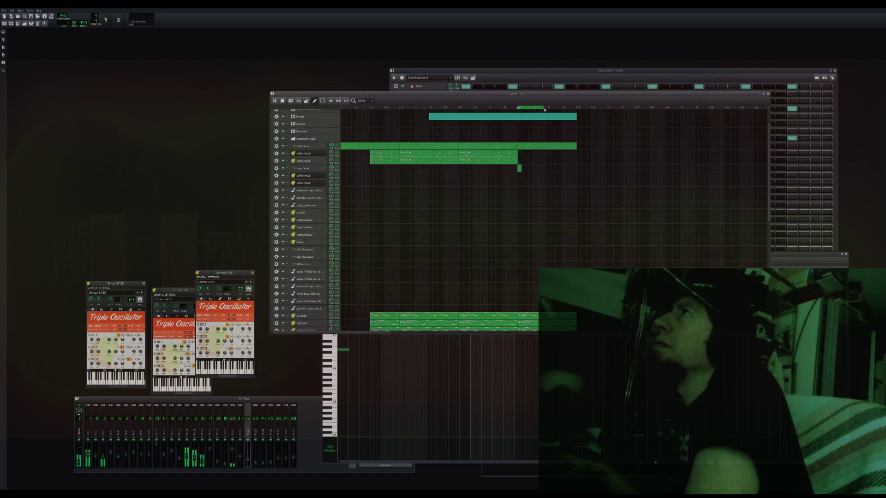
pyautogui.rightClick(533, 111)
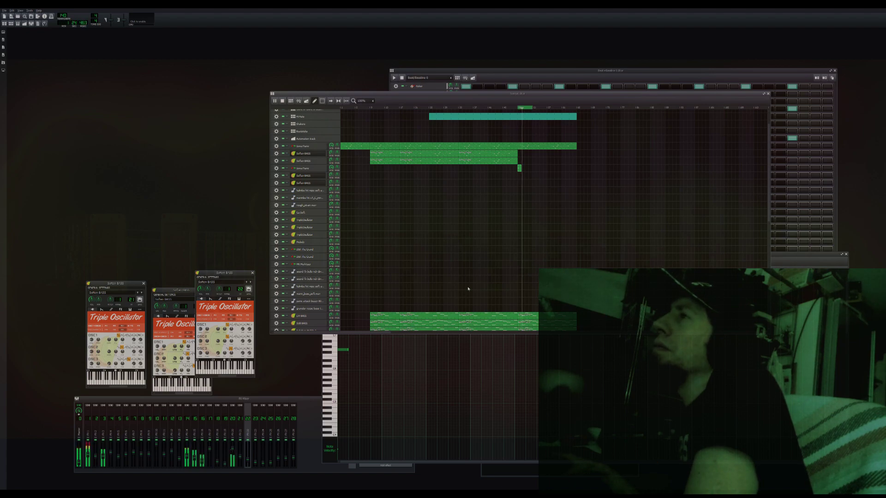
# Stretch the new note to one full bar, then replace its short clip with a copy of the original piano melody clip
pyautogui.moveTo(349, 351); pyautogui.dragTo(392, 351)
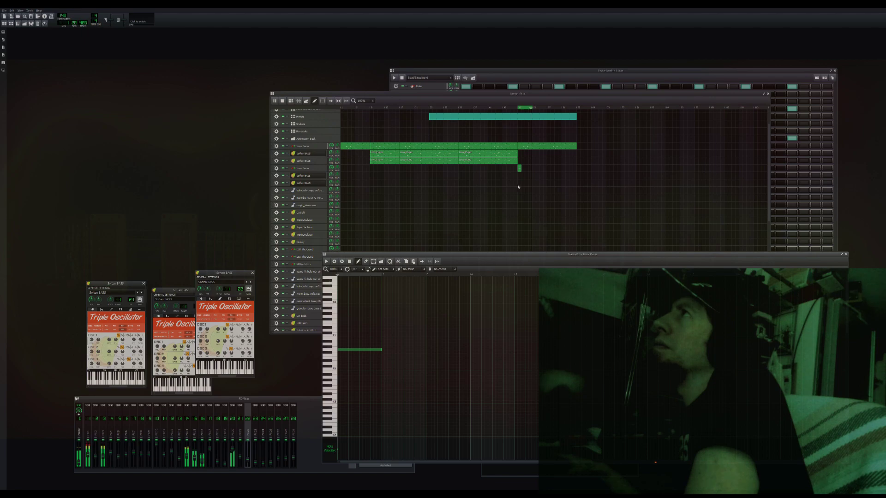
pyautogui.click(520, 107)
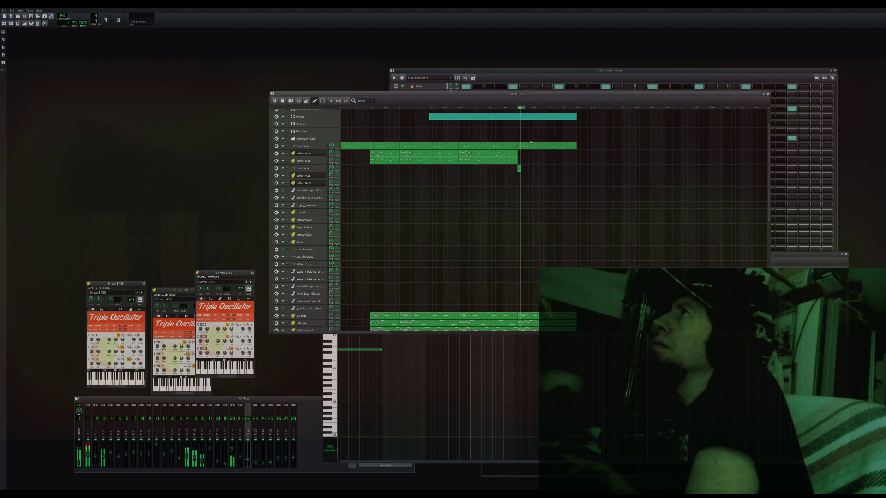
pyautogui.middleClick(520, 169)
pyautogui.click(520, 169)
pyautogui.click(531, 202)
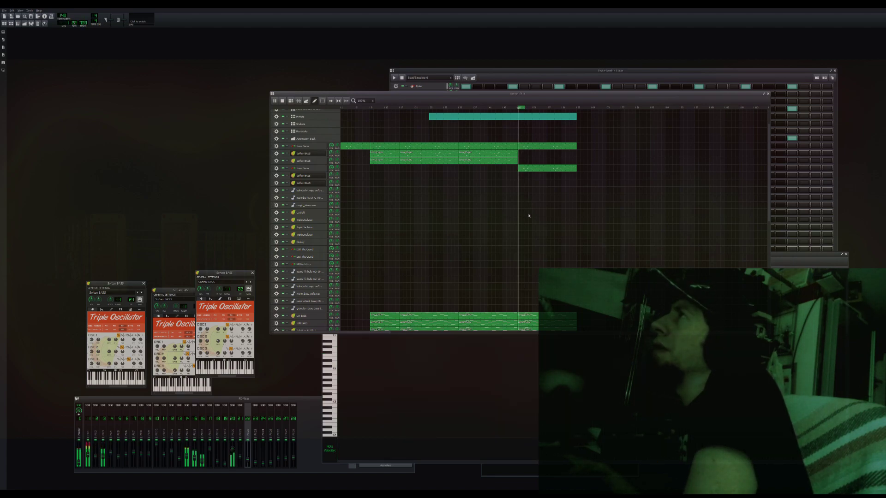
# Open the copied piano melody in the piano roll, play it and enlarge the editor to show more of the notes
pyautogui.doubleClick(539, 169)
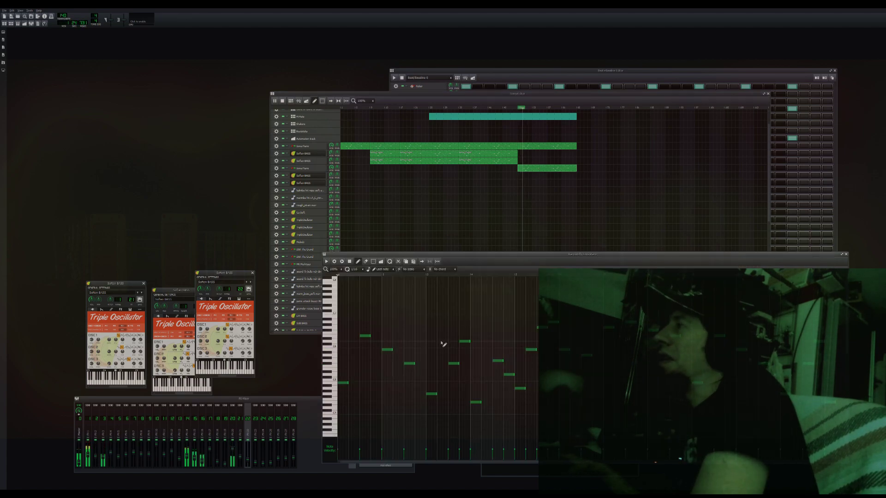
pyautogui.scroll(-3, 444, 334)
pyautogui.scroll(2, 387, 304)
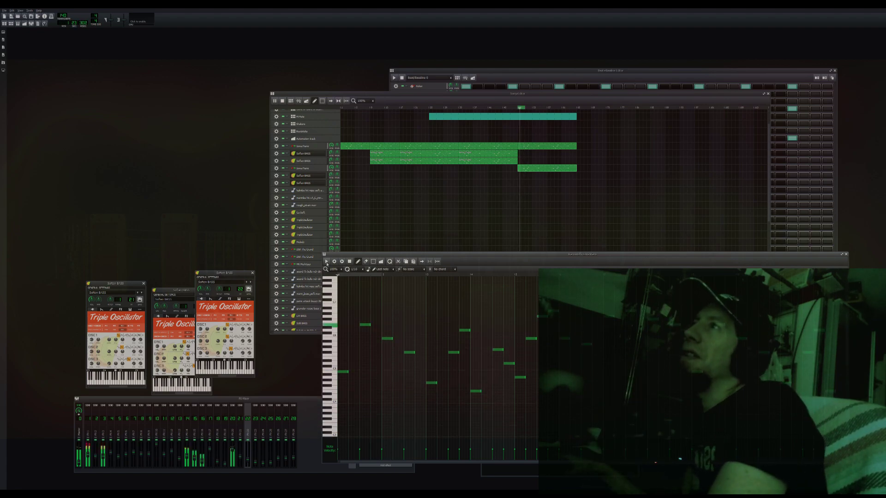
pyautogui.click(327, 261)
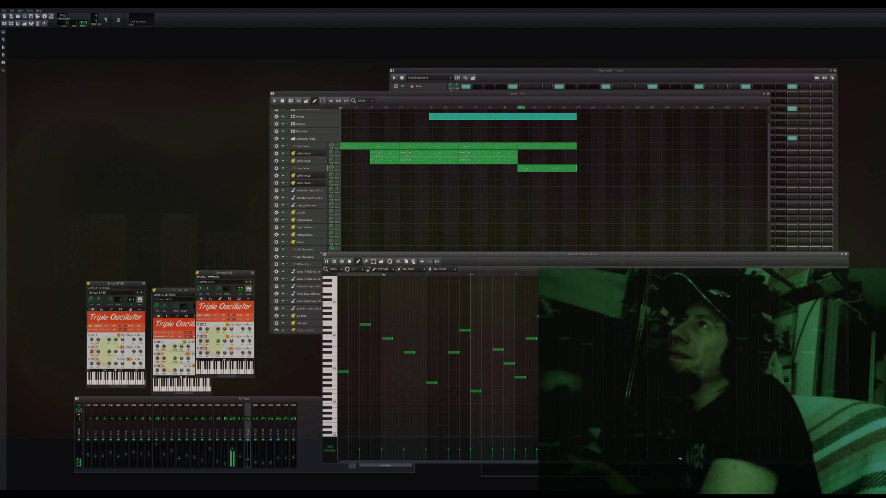
pyautogui.moveTo(323, 254); pyautogui.dragTo(237, 119)
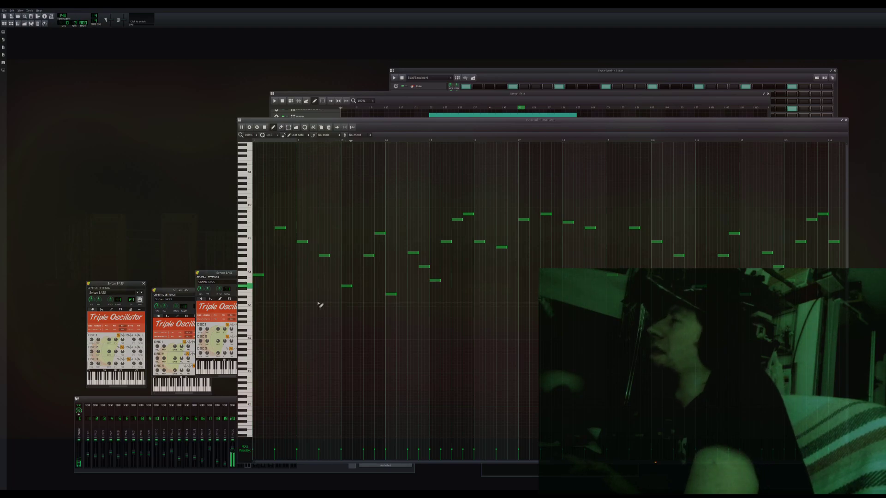
# Add a one-bar bass note under the first bar, two octaves below the melody's opening note
pyautogui.click(275, 322)
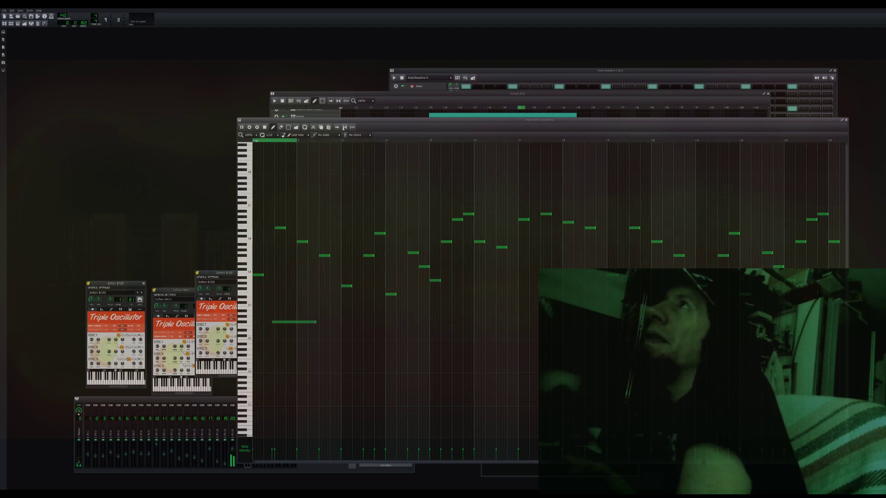
pyautogui.moveTo(292, 322); pyautogui.dragTo(264, 333)
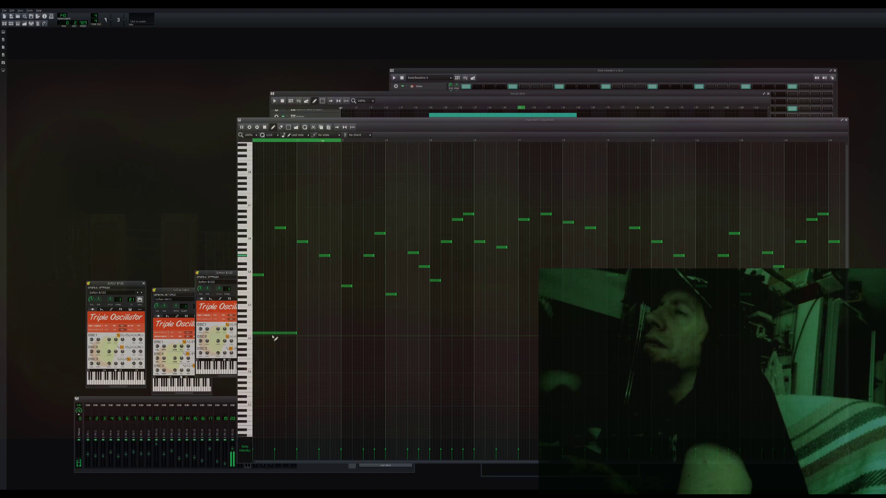
pyautogui.moveTo(273, 332); pyautogui.dragTo(272, 342)
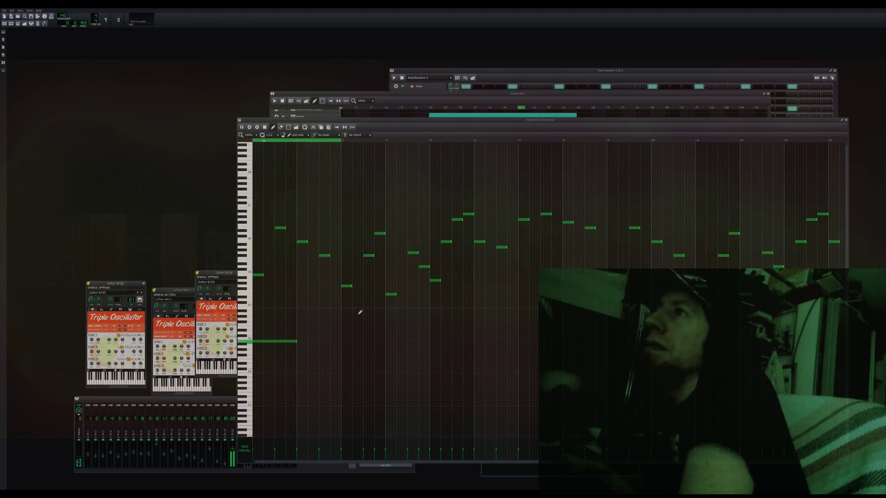
# Continue the bass line under the melody with one-bar notes of varying pitch in bars two to seven
pyautogui.click(297, 328)
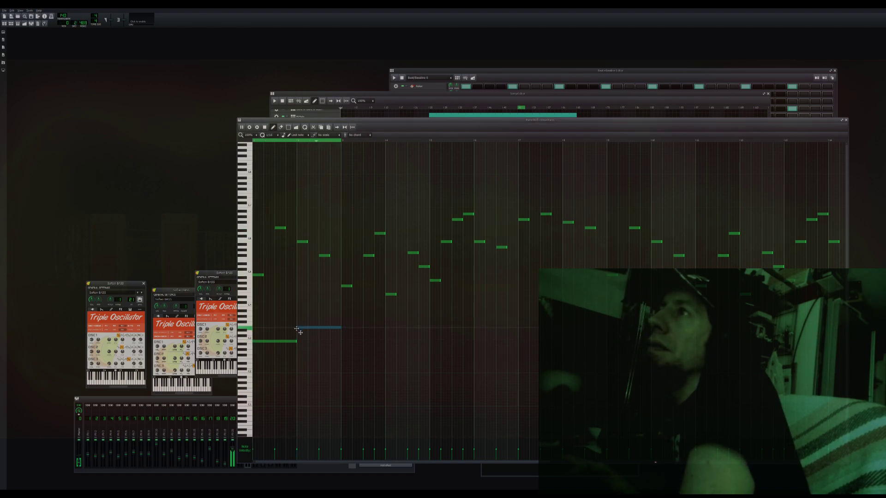
pyautogui.moveTo(297, 329); pyautogui.dragTo(297, 322)
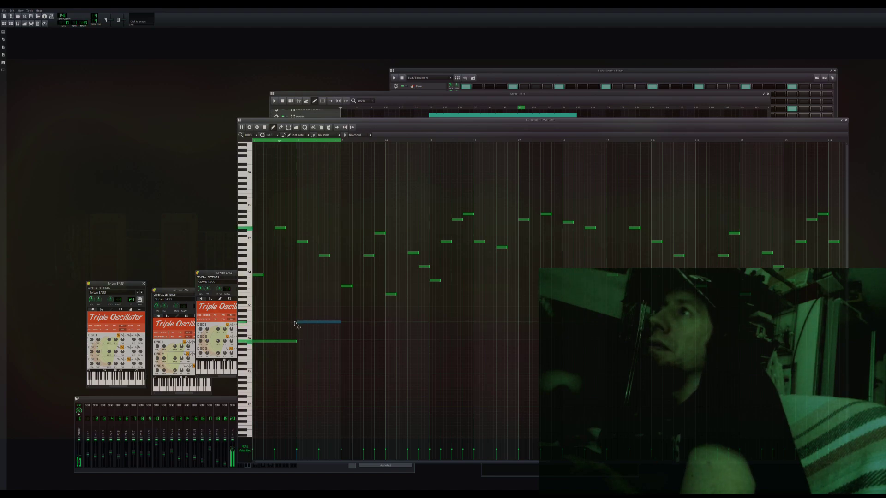
pyautogui.click(342, 333)
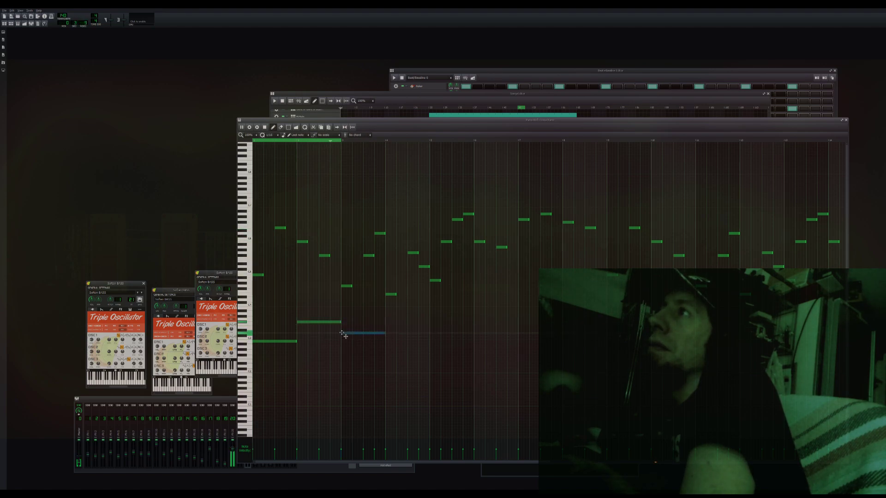
pyautogui.click(384, 341)
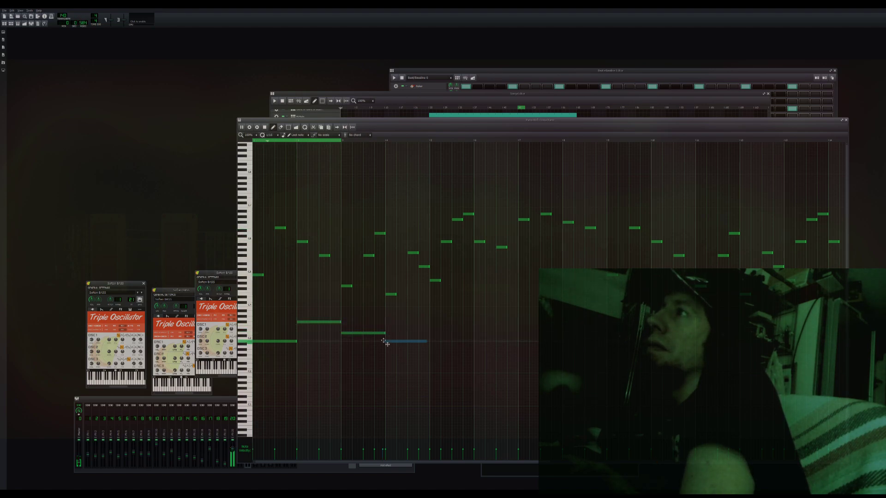
pyautogui.click(414, 341)
pyautogui.click(430, 322)
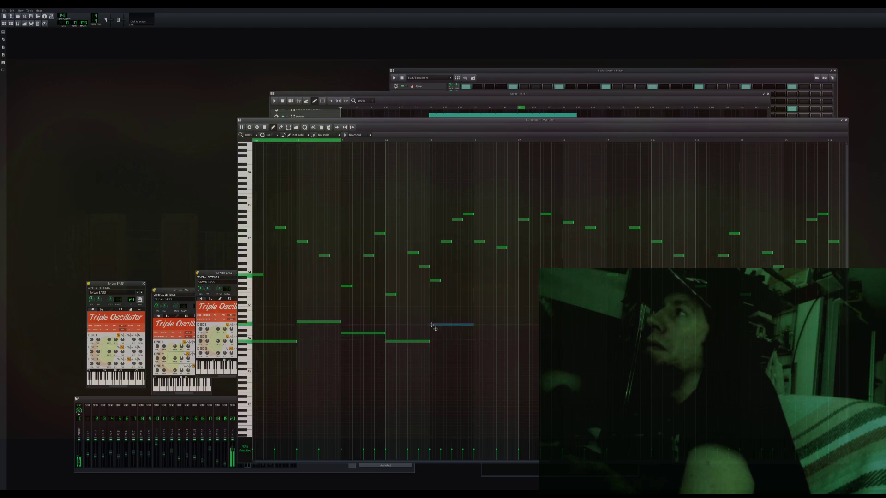
pyautogui.click(477, 311)
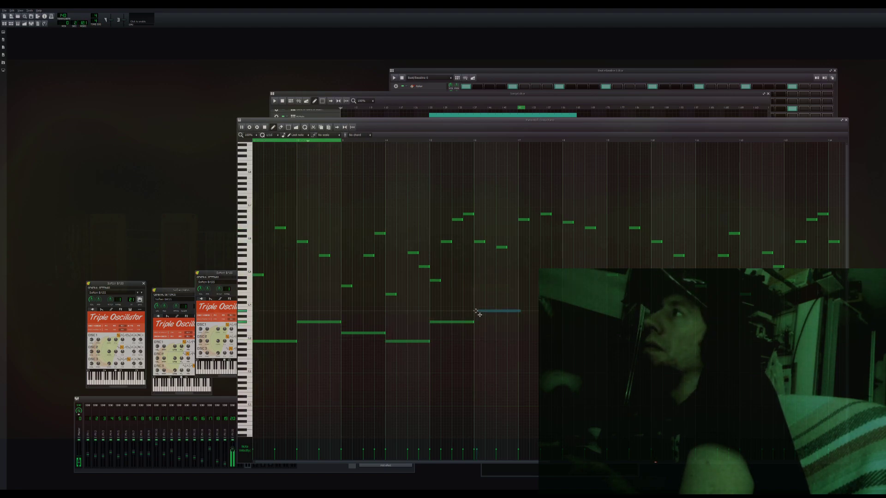
pyautogui.click(523, 320)
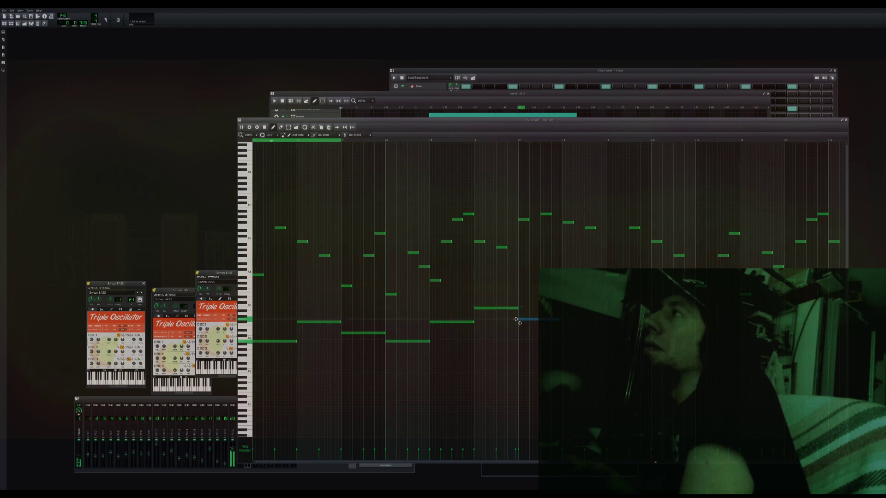
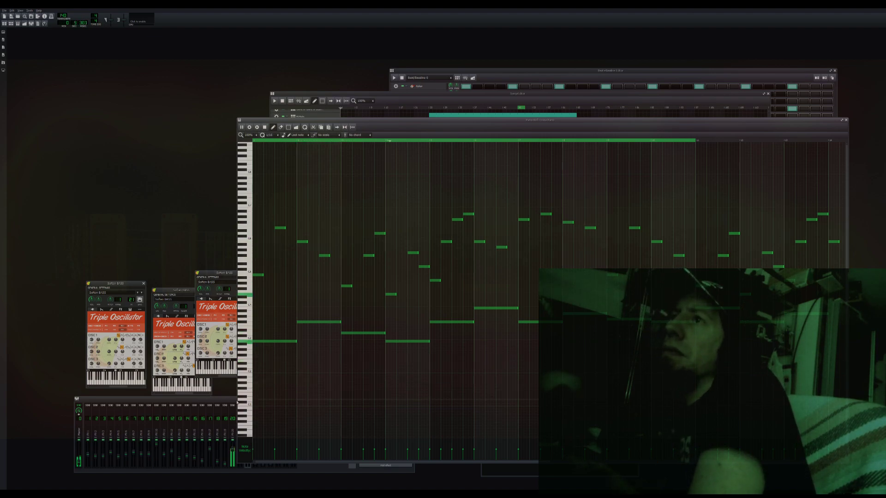
# Widen the piano roll to show the whole clip and raise the fourth bar's bass note by one semitone
pyautogui.moveTo(236, 402); pyautogui.dragTo(76, 375)
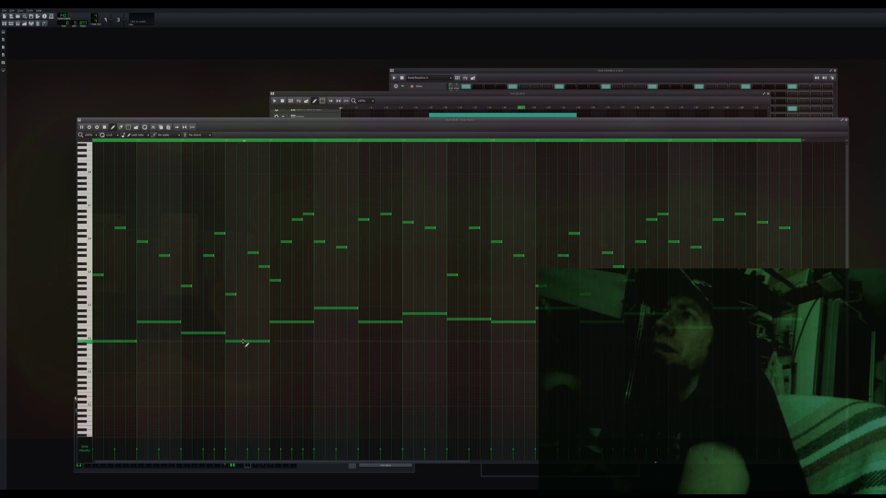
pyautogui.moveTo(243, 341); pyautogui.dragTo(247, 339)
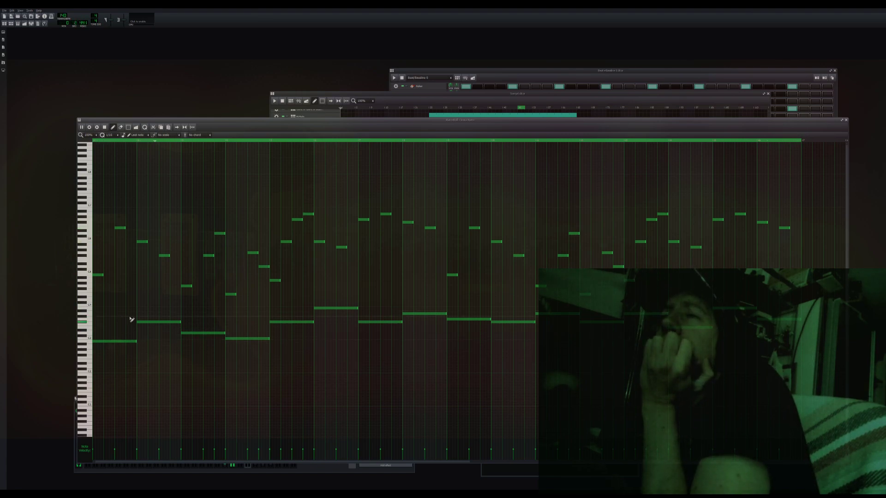
pyautogui.moveTo(190, 335); pyautogui.dragTo(190, 333)
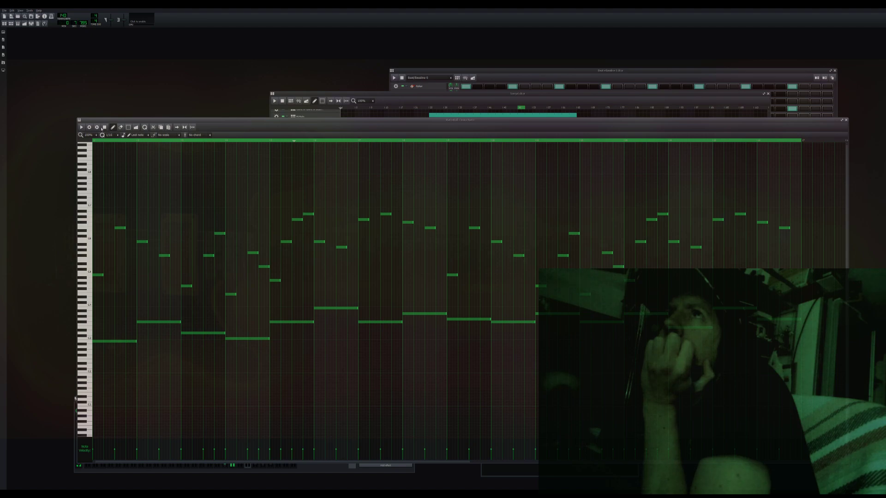
# Loop playback from the opening two bars up to five bars, raising the third bar's bass note by two semitones
pyautogui.rightClick(181, 143)
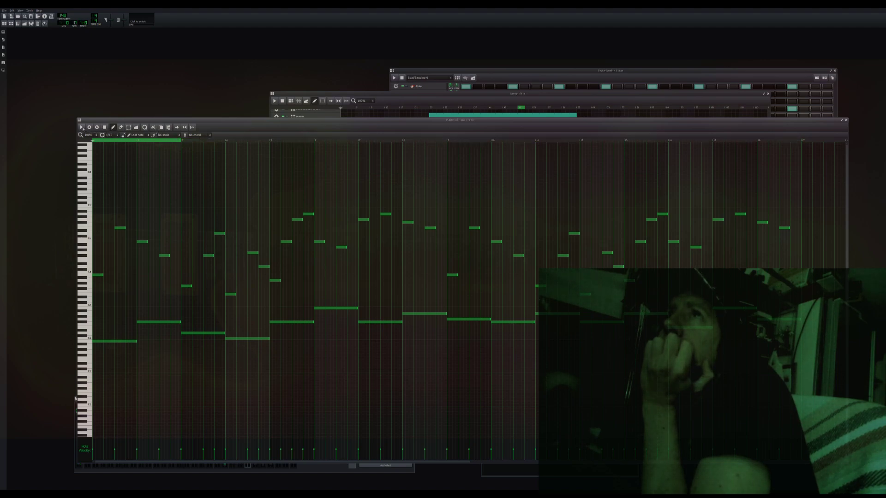
pyautogui.click(82, 128)
pyautogui.rightClick(211, 141)
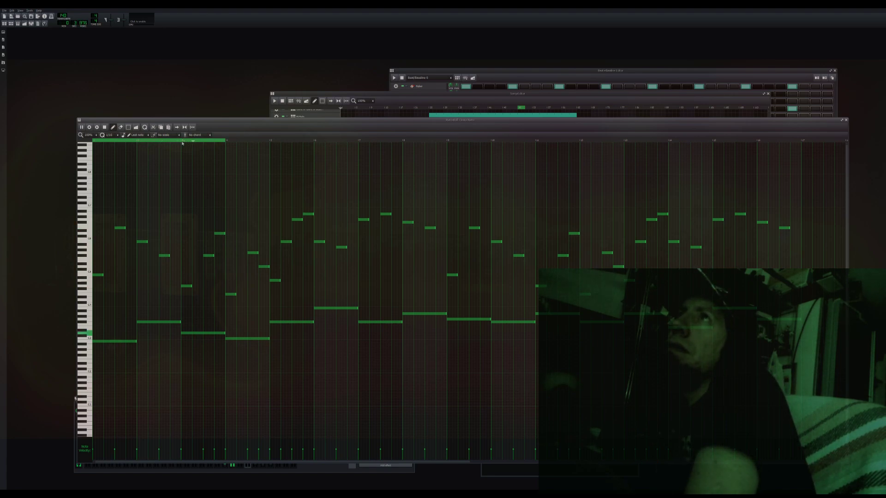
pyautogui.moveTo(189, 334); pyautogui.dragTo(189, 329)
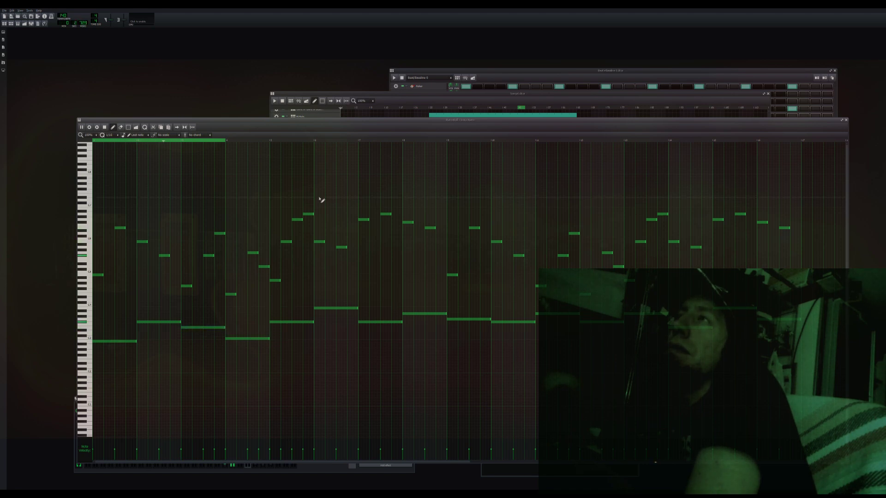
pyautogui.rightClick(271, 142)
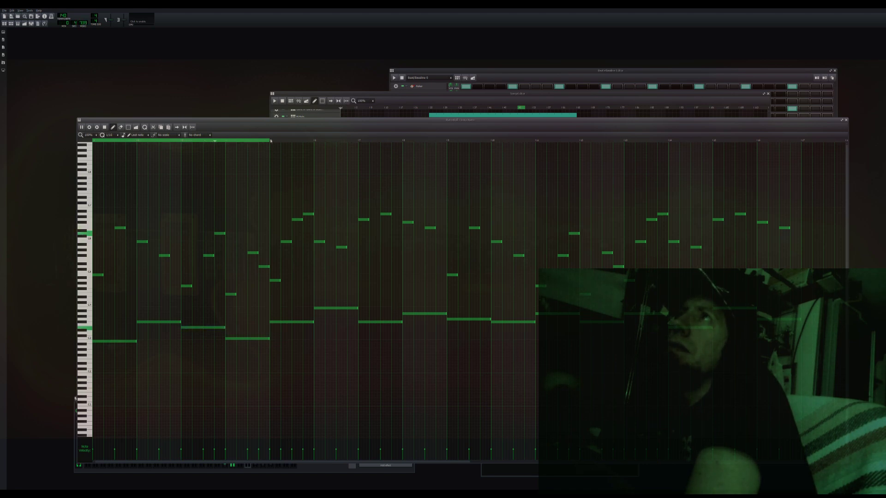
pyautogui.rightClick(317, 142)
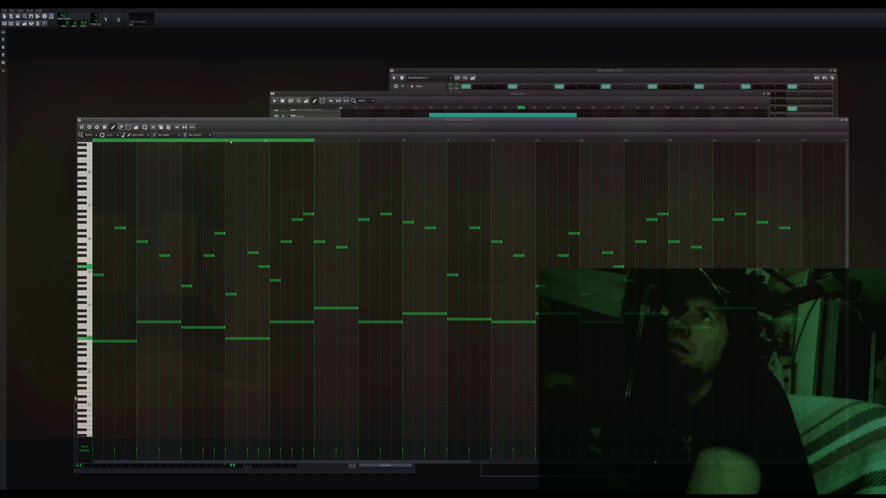
# Audition the bass line by extending the playback loop in stages from six to sixteen bars, and shorten the loop to the first two bars
pyautogui.rightClick(349, 143)
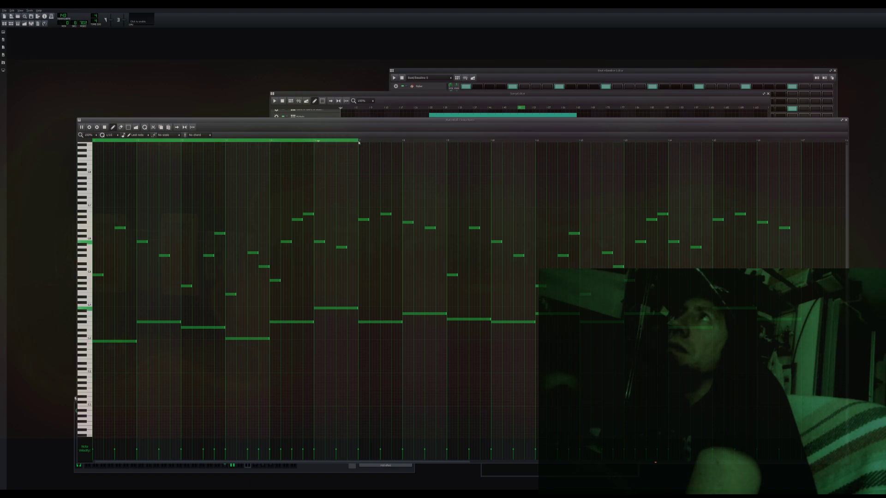
pyautogui.rightClick(391, 146)
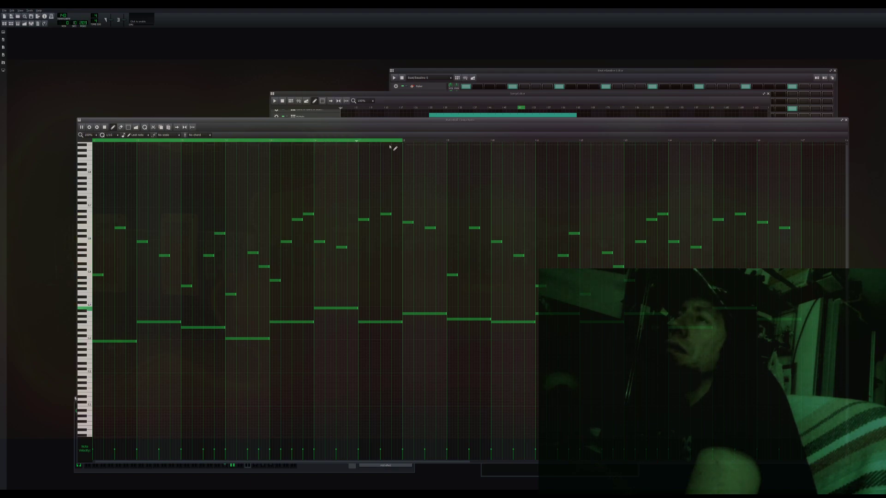
pyautogui.rightClick(444, 143)
pyautogui.rightClick(477, 142)
pyautogui.rightClick(536, 142)
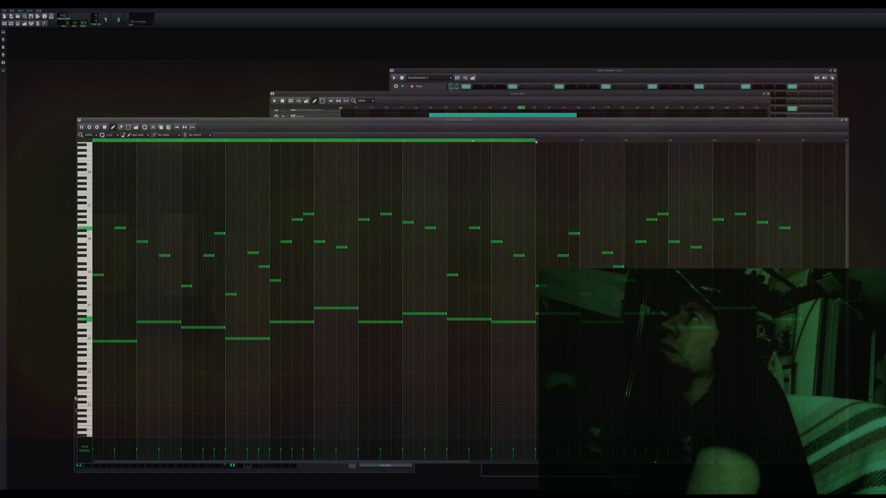
pyautogui.rightClick(580, 143)
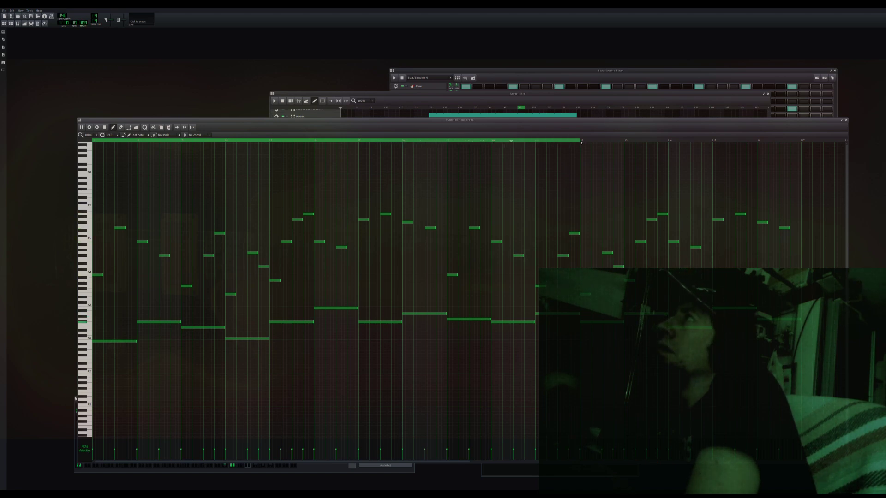
pyautogui.rightClick(623, 143)
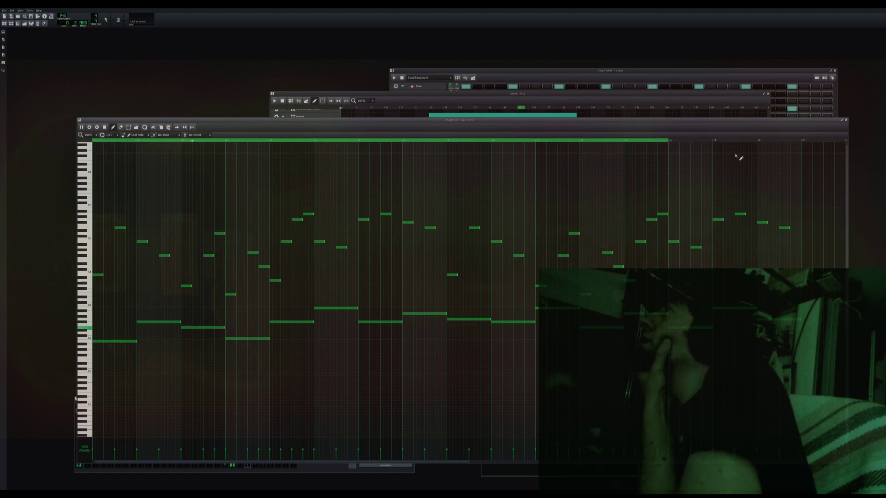
pyautogui.rightClick(717, 142)
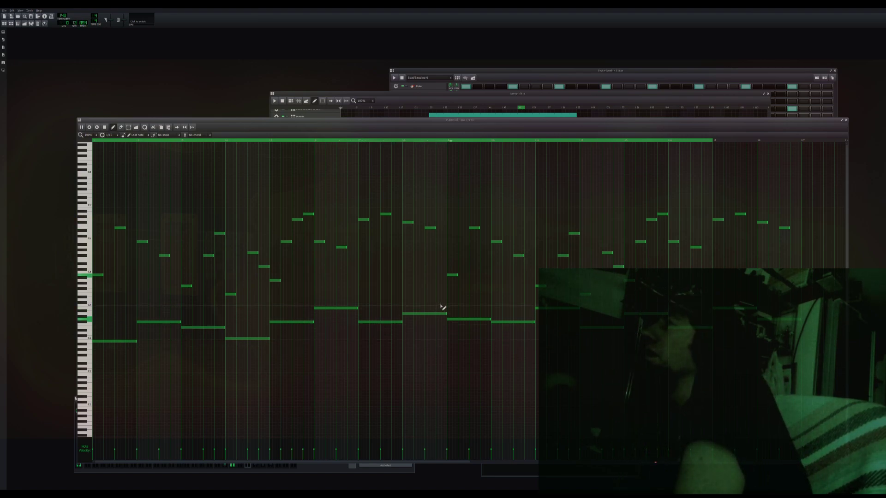
pyautogui.rightClick(801, 141)
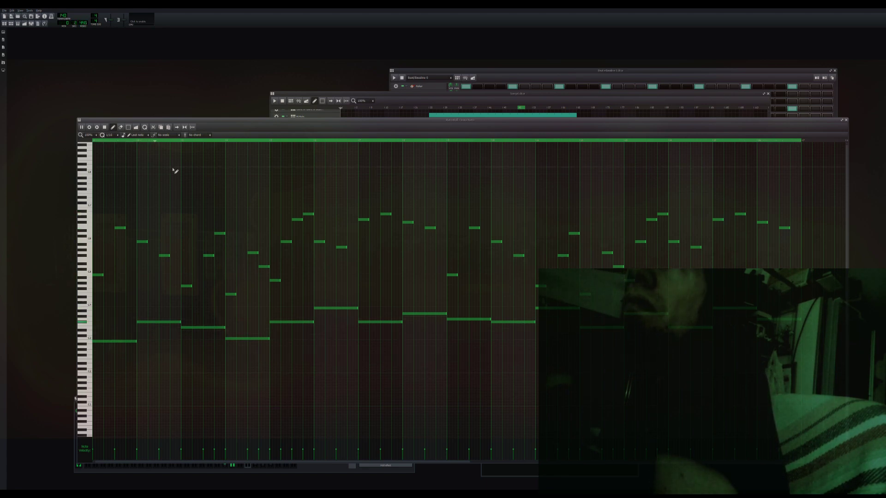
pyautogui.rightClick(180, 140)
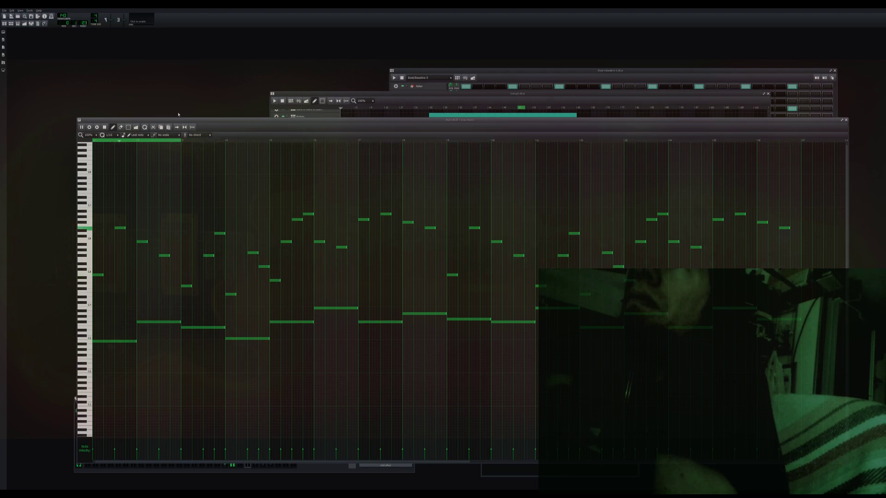
# Try adding a second, lower layer of one-bar bass notes in the first two bars, and delete them
pyautogui.click(117, 353)
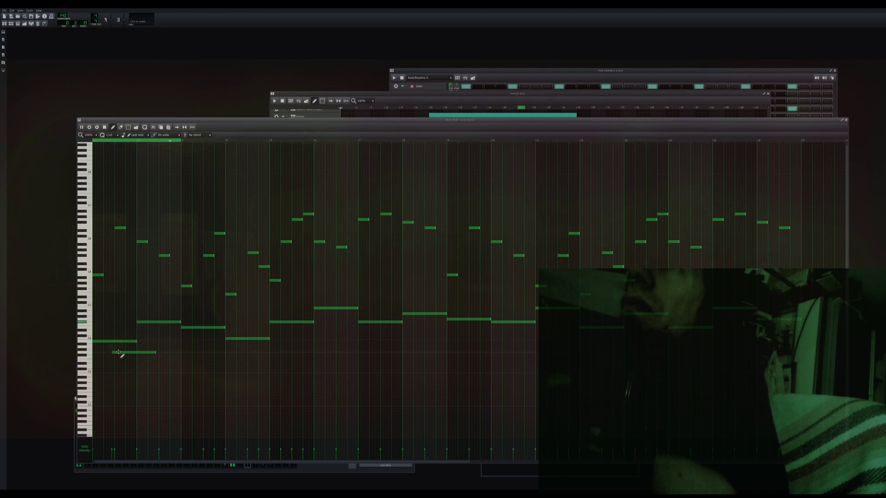
pyautogui.moveTo(123, 353); pyautogui.dragTo(100, 354)
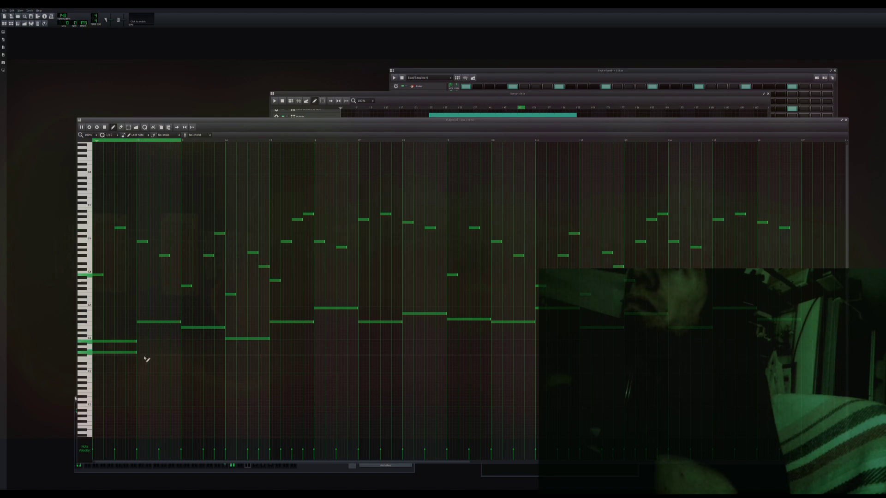
pyautogui.moveTo(143, 361); pyautogui.dragTo(144, 349)
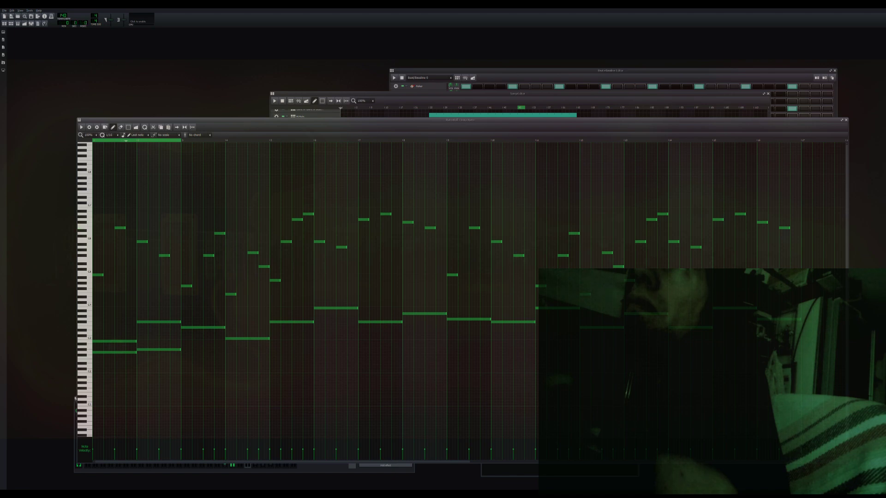
pyautogui.click(157, 350)
pyautogui.moveTo(156, 349); pyautogui.dragTo(156, 342)
pyautogui.rightClick(156, 342)
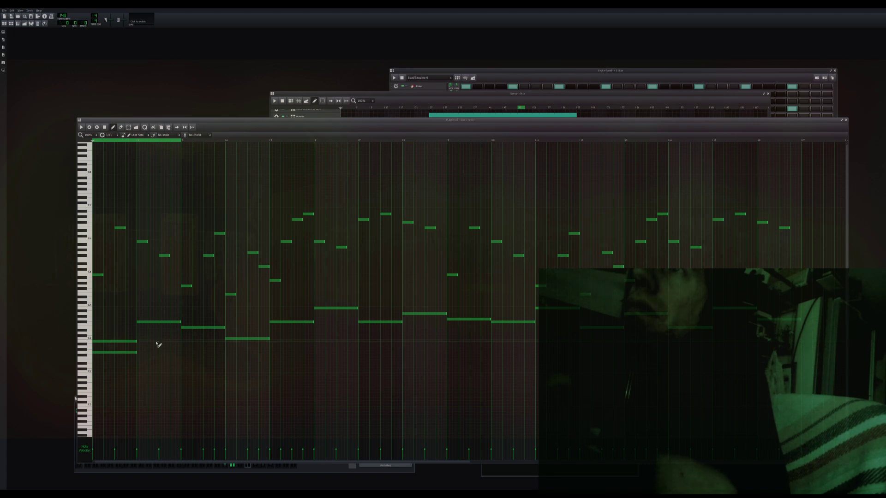
pyautogui.rightClick(121, 353)
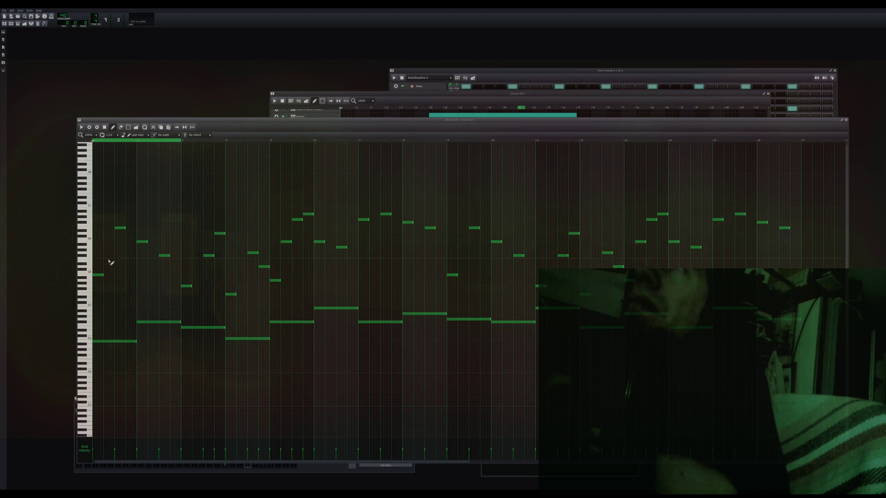
# Add an upper layer of one-bar notes between bass and melody in bars one to five, with the playback loop extended to four bars
pyautogui.click(83, 127)
pyautogui.moveTo(115, 314)
pyautogui.mouseDown()
pyautogui.moveTo(103, 309)
pyautogui.moveTo(139, 297)
pyautogui.moveTo(184, 310)
pyautogui.mouseUp()
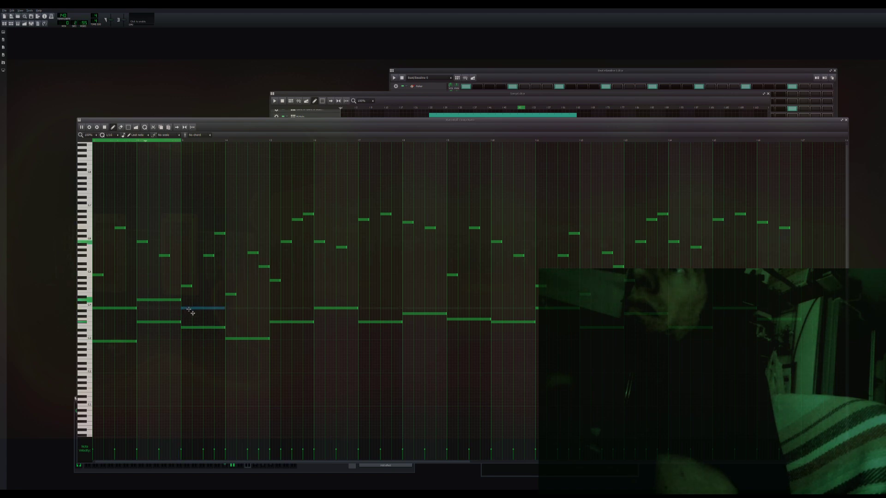
pyautogui.rightClick(271, 138)
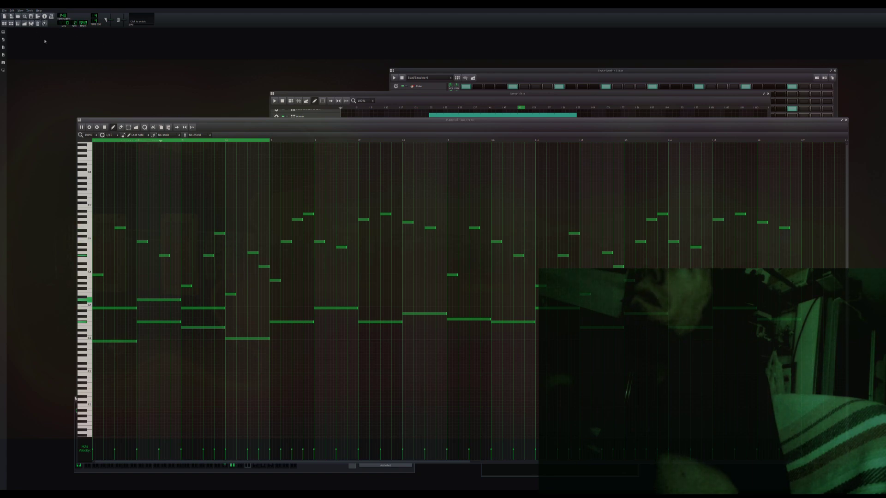
pyautogui.click(228, 318)
pyautogui.moveTo(229, 317); pyautogui.dragTo(273, 301)
pyautogui.click(273, 307)
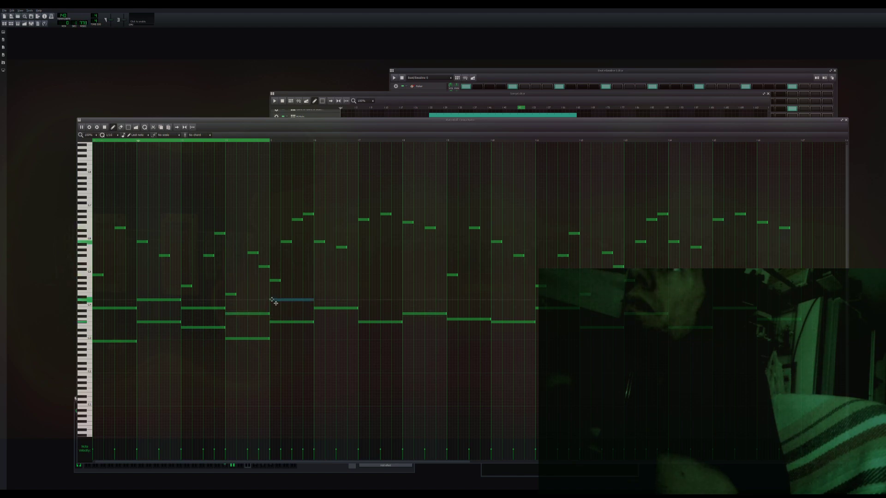
# Continue the upper layer of sustained notes from bar six to the clip's end, and loop playback over all sixteen bars
pyautogui.click(320, 288)
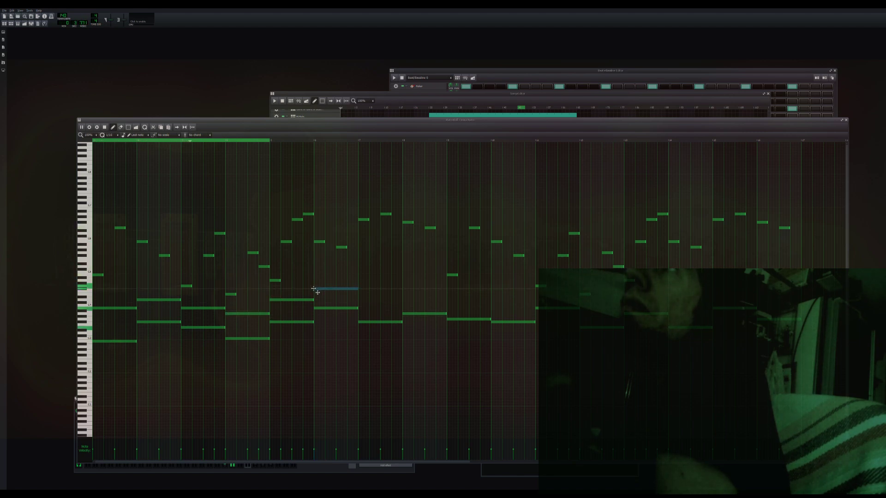
pyautogui.click(360, 283)
pyautogui.moveTo(360, 283); pyautogui.dragTo(404, 297)
pyautogui.click(402, 292)
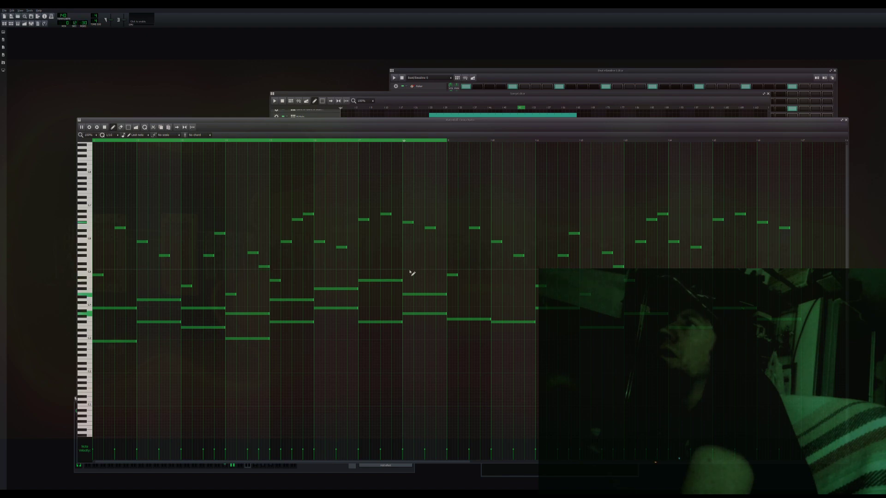
pyautogui.click(450, 297)
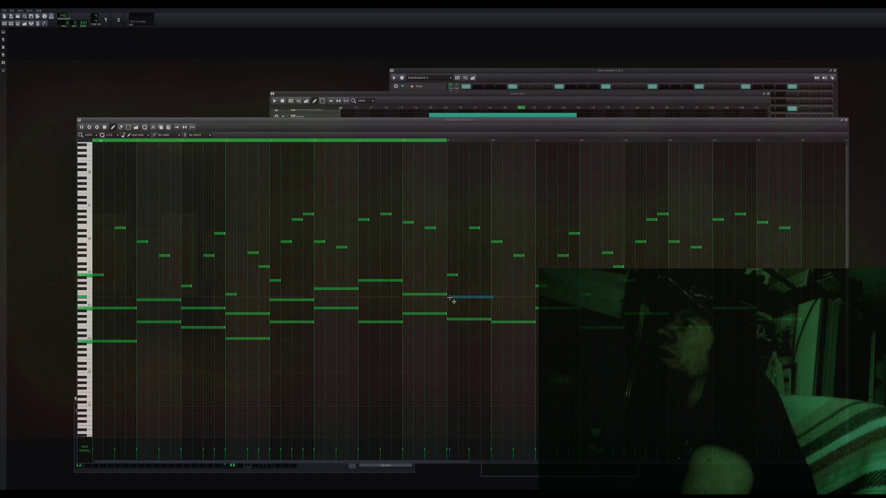
pyautogui.click(448, 294)
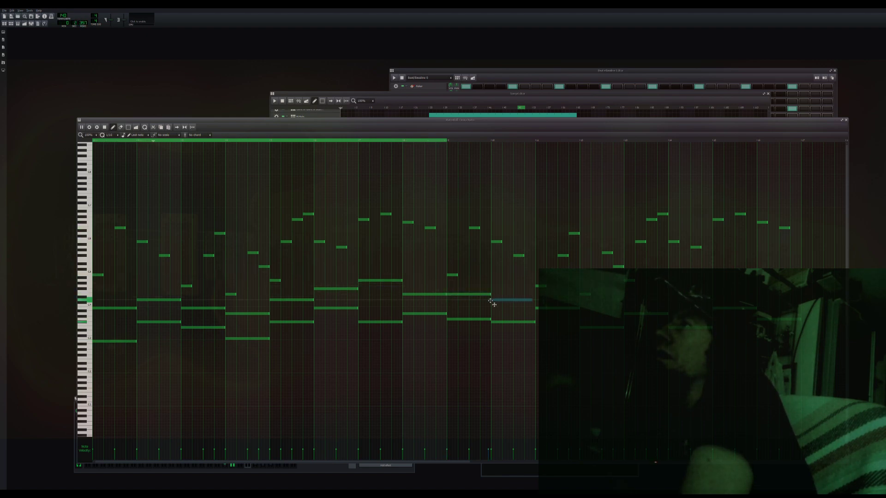
pyautogui.click(494, 301)
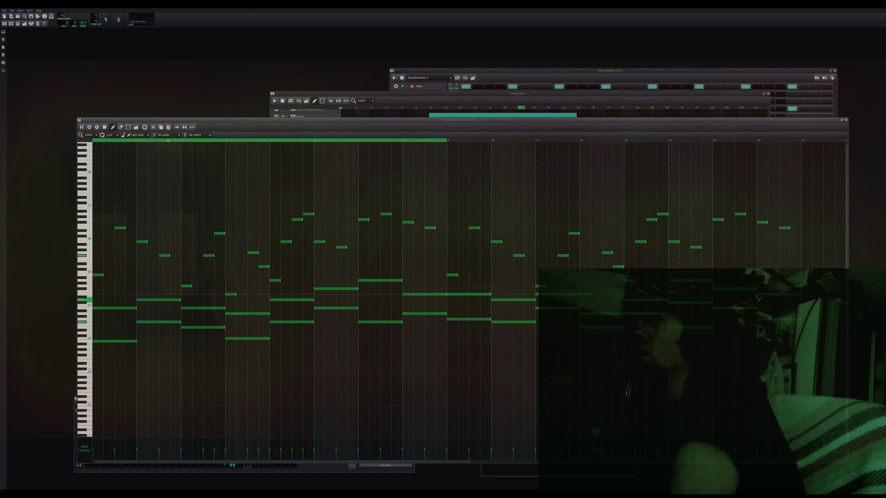
pyautogui.rightClick(802, 139)
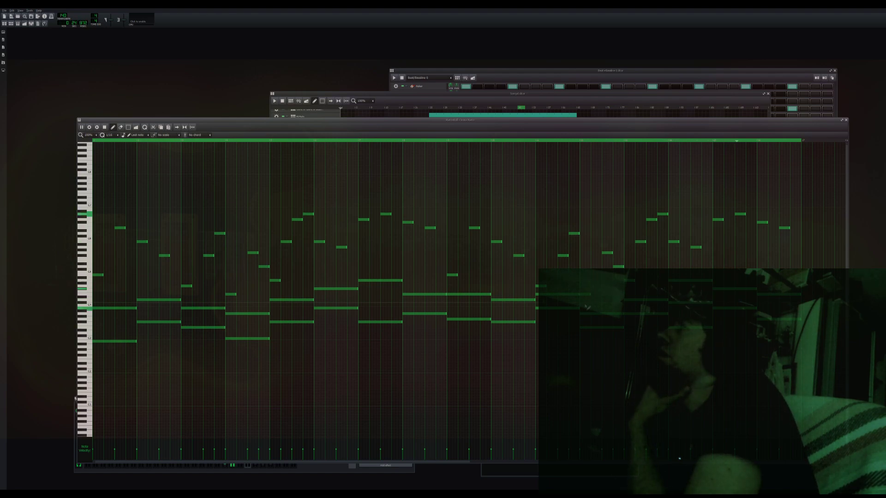
# In the song editor, move the upper duplicate piano clip so it starts where the lower one ends, and open the lower clip's notes
pyautogui.click(613, 103)
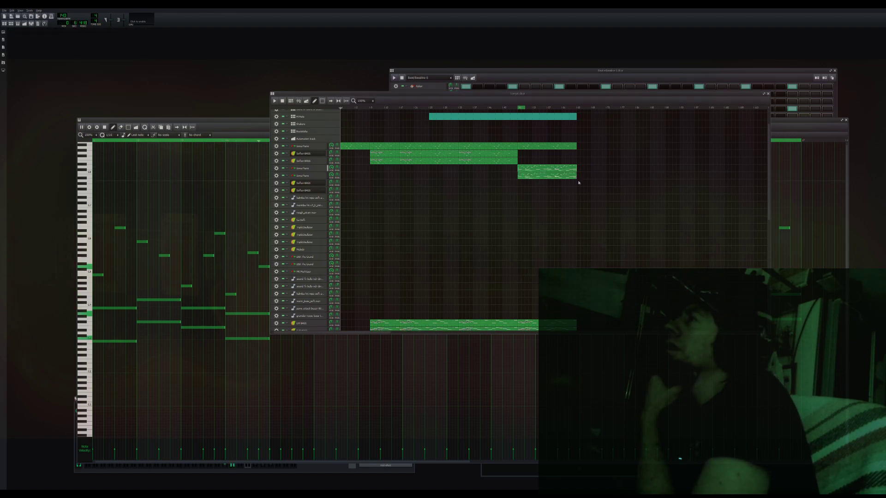
pyautogui.moveTo(559, 179); pyautogui.dragTo(618, 180)
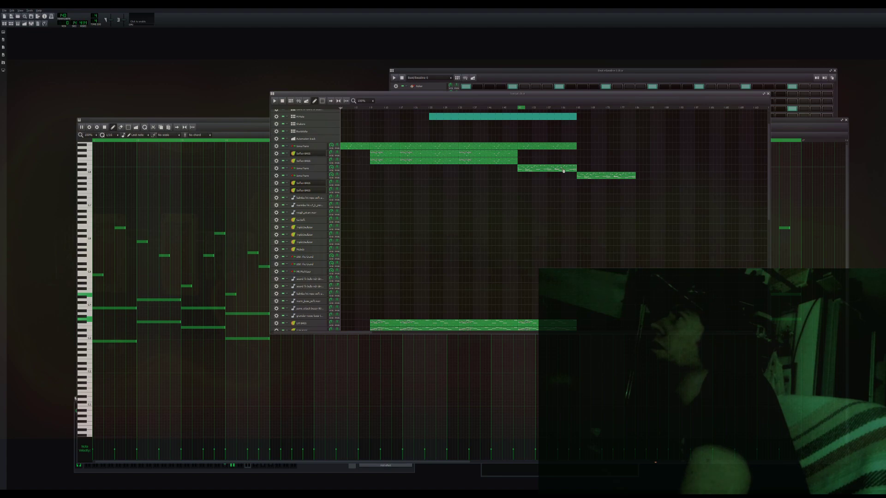
pyautogui.moveTo(587, 175)
pyautogui.mouseDown()
pyautogui.moveTo(528, 176)
pyautogui.moveTo(598, 171)
pyautogui.mouseUp()
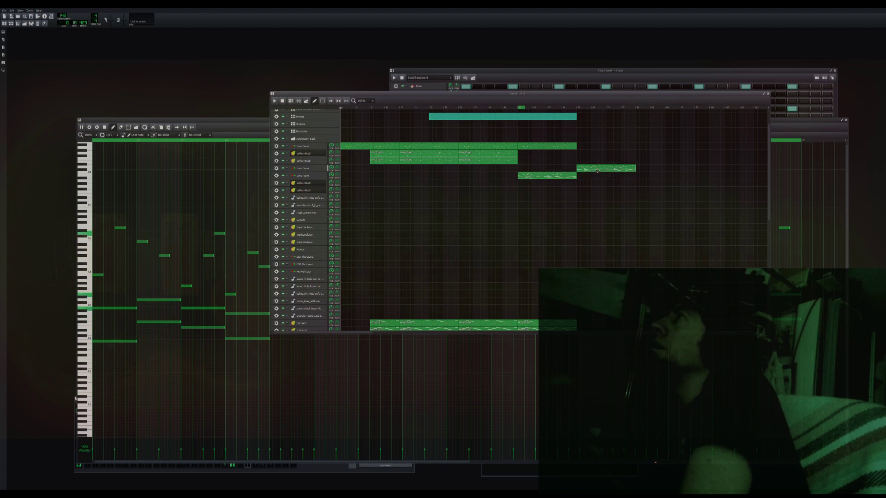
pyautogui.doubleClick(570, 177)
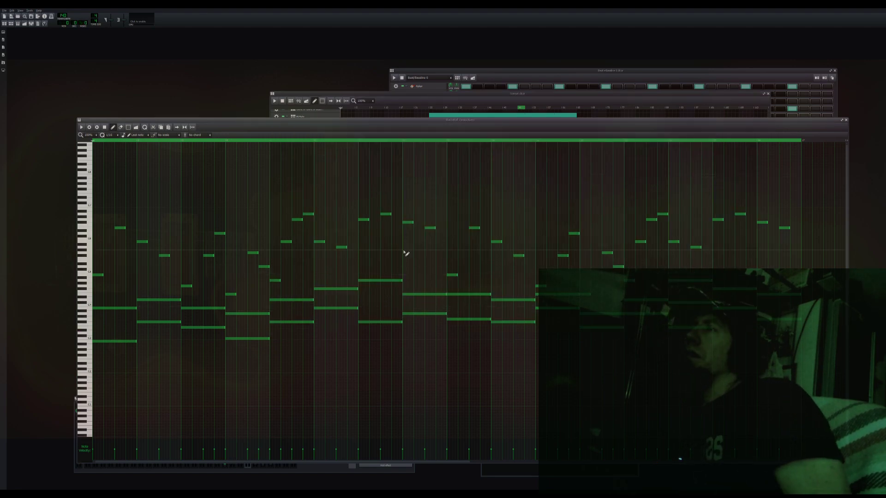
# Try shortening the selected sustained notes to a quarter bar each, and undo the change
pyautogui.click(128, 127)
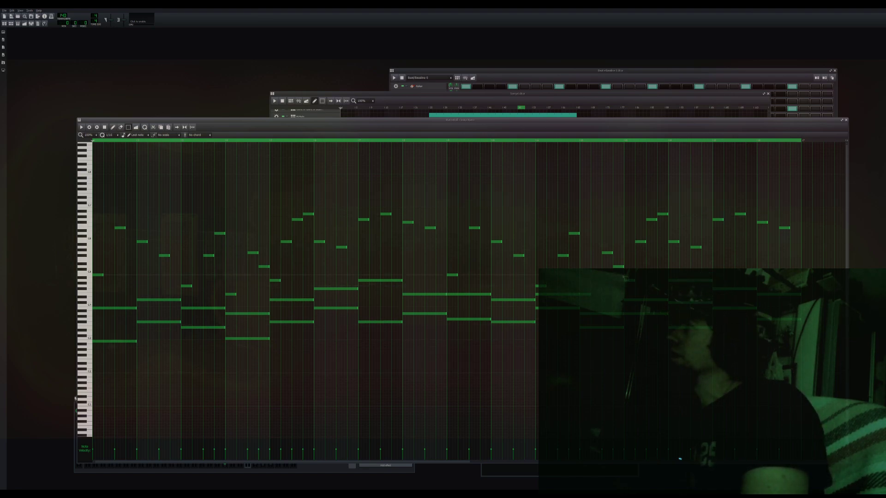
pyautogui.moveTo(11, 300); pyautogui.dragTo(12, 300)
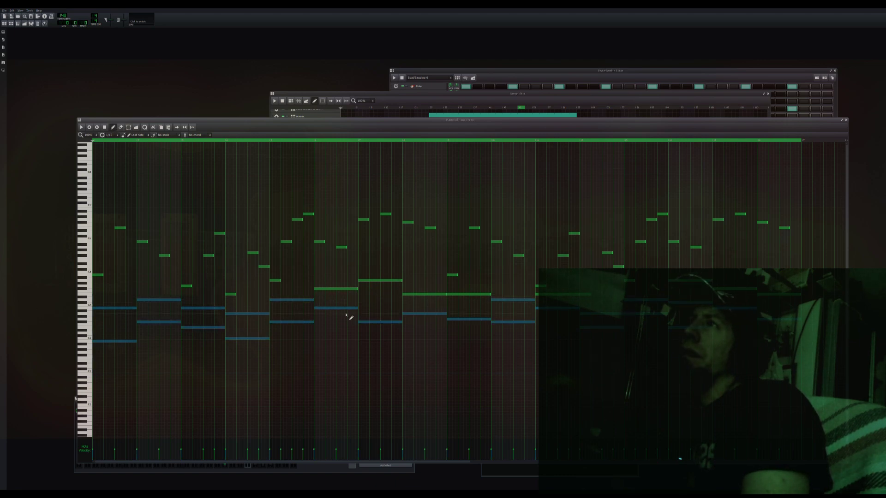
pyautogui.moveTo(313, 300); pyautogui.dragTo(280, 300)
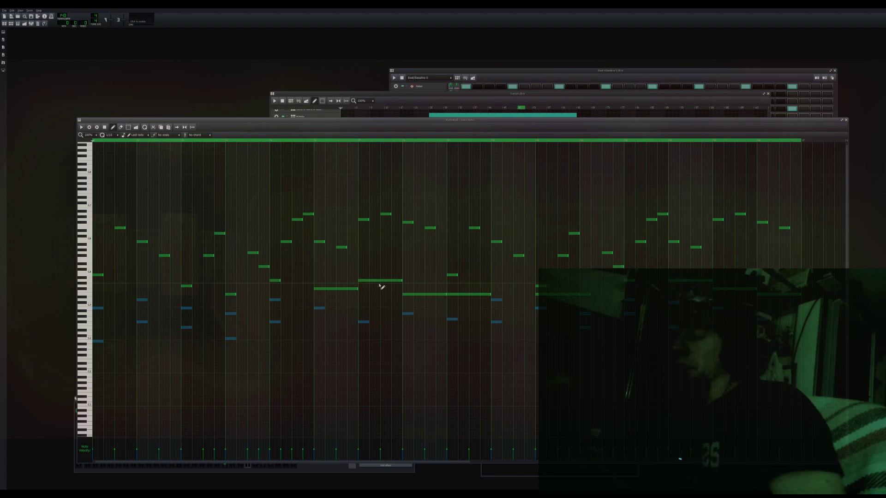
pyautogui.hotkey('ctrl', 'z')
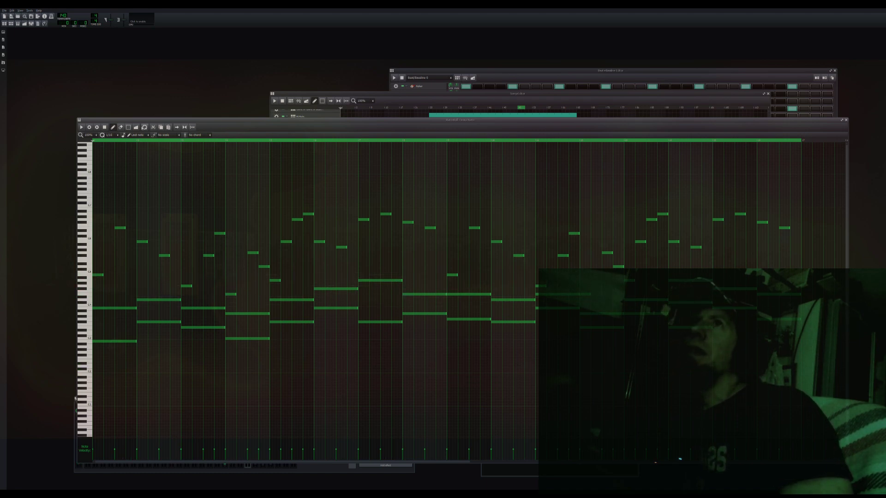
pyautogui.click(129, 127)
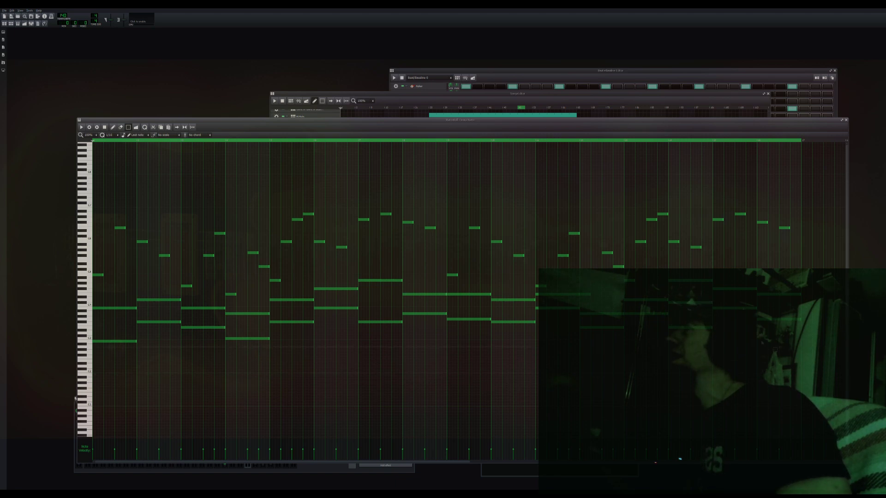
pyautogui.moveTo(36, 272); pyautogui.dragTo(37, 273)
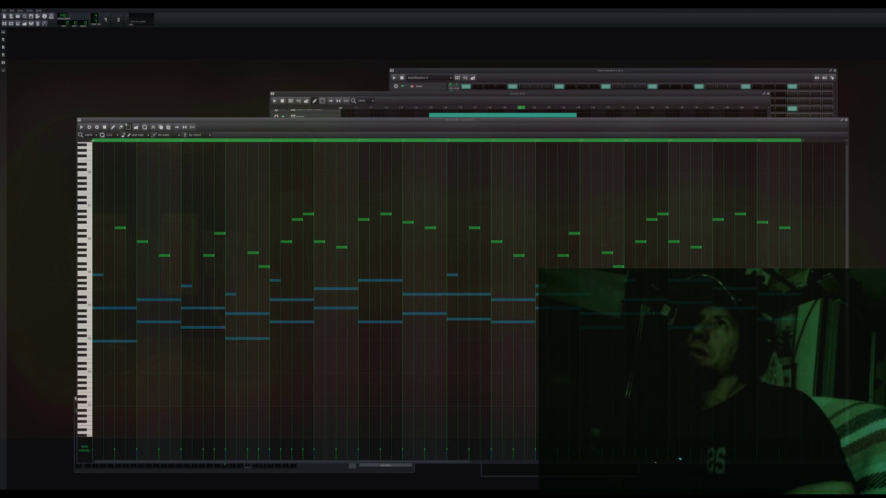
pyautogui.click(101, 278)
pyautogui.click(182, 292)
# Reselect only the sustained bass and harmony notes, start playback, and try shortening them to a half bar and then a quarter bar
pyautogui.click(128, 128)
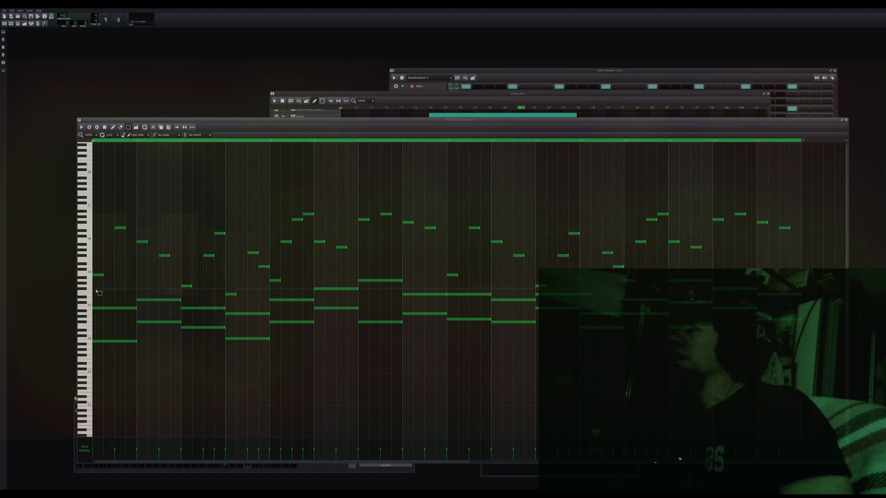
pyautogui.moveTo(72, 302); pyautogui.dragTo(73, 301)
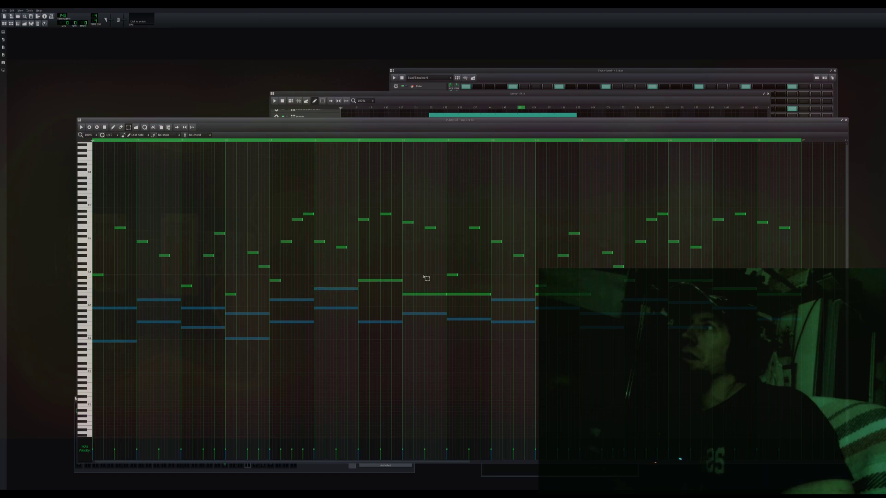
pyautogui.click(432, 296)
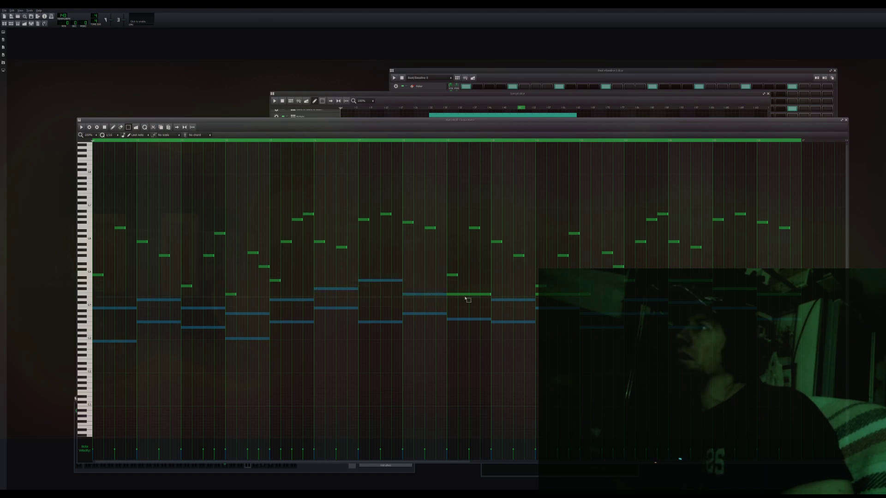
pyautogui.click(468, 295)
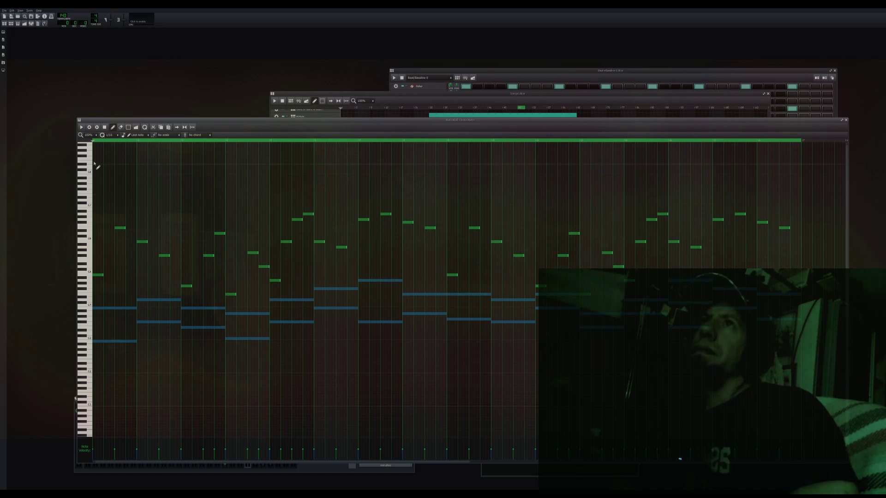
pyautogui.click(83, 128)
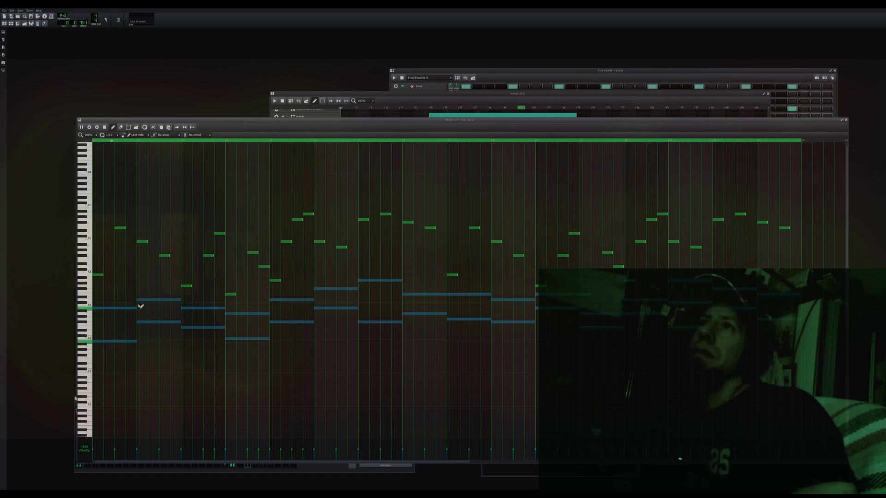
pyautogui.moveTo(134, 309); pyautogui.dragTo(113, 307)
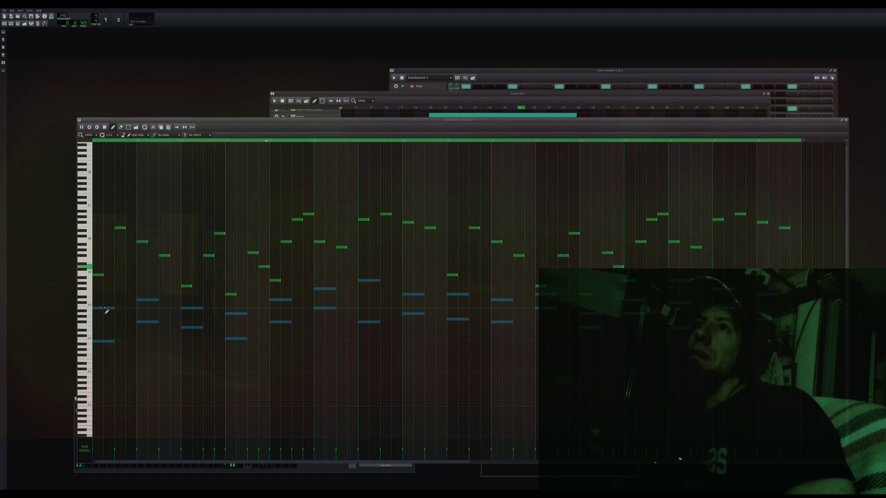
pyautogui.moveTo(112, 308); pyautogui.dragTo(102, 308)
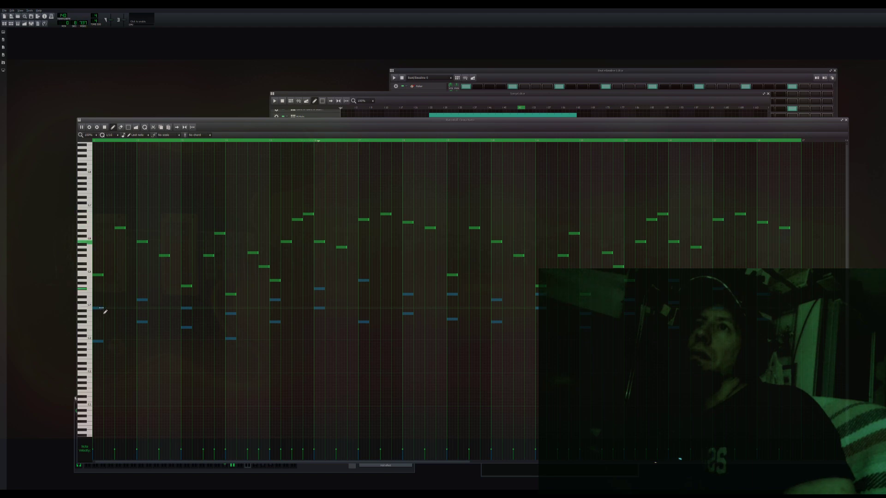
# Try pasting and adjusting the shortened notes, and undo back to the full one-bar bass and harmony notes
pyautogui.hotkey('ctrl', 'v')
pyautogui.moveTo(98, 308); pyautogui.dragTo(106, 308)
pyautogui.hotkey('ctrl', 'z')
pyautogui.hotkey('ctrl', 'z')
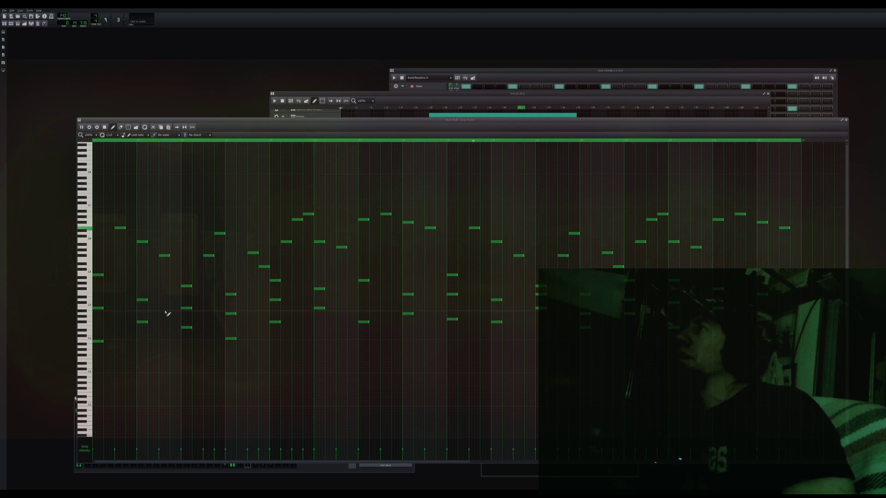
pyautogui.hotkey('ctrl', 'z')
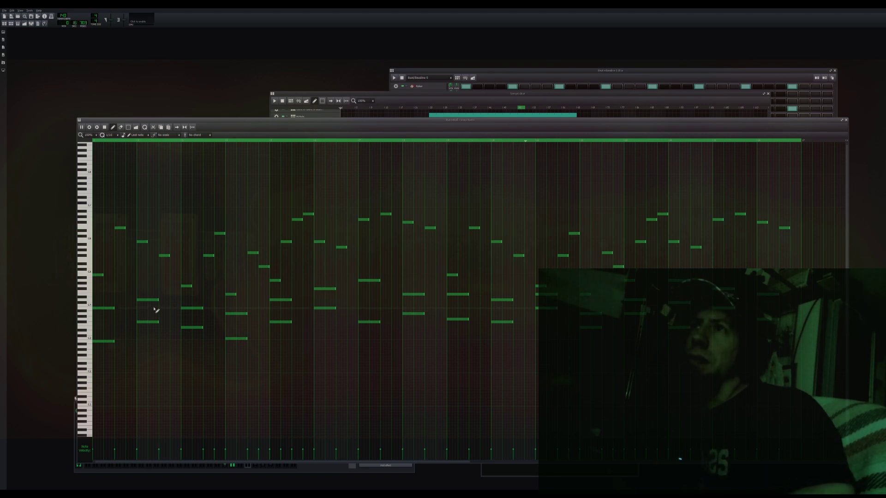
pyautogui.hotkey('ctrl', 'z')
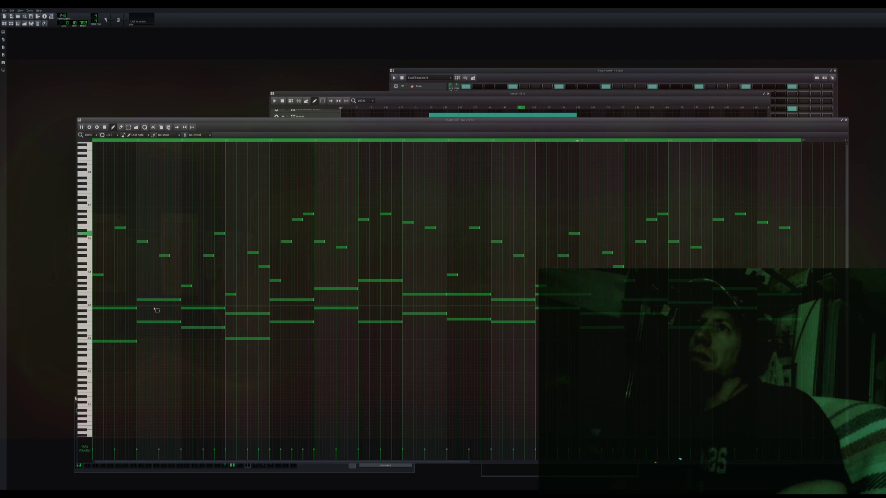
# Shorten bar one's sustained bass and harmony notes to under a beat and place copies of the pair on beats two and three
pyautogui.click(129, 127)
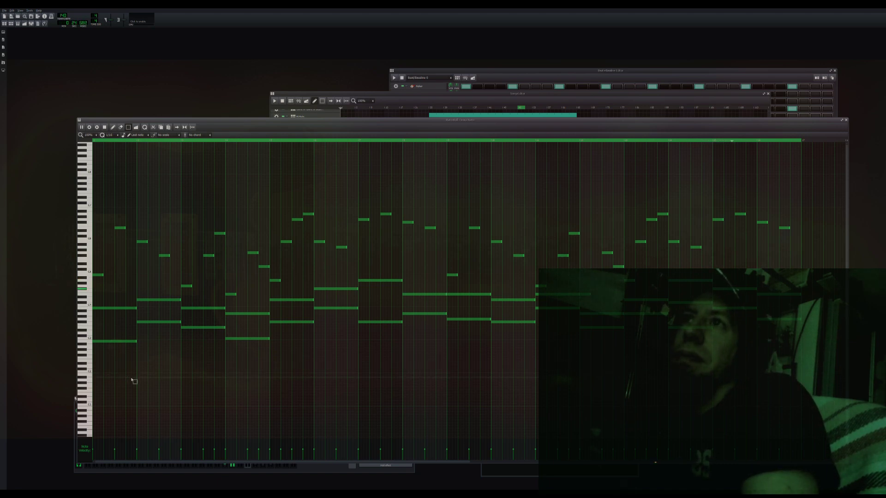
pyautogui.moveTo(91, 343); pyautogui.dragTo(140, 310)
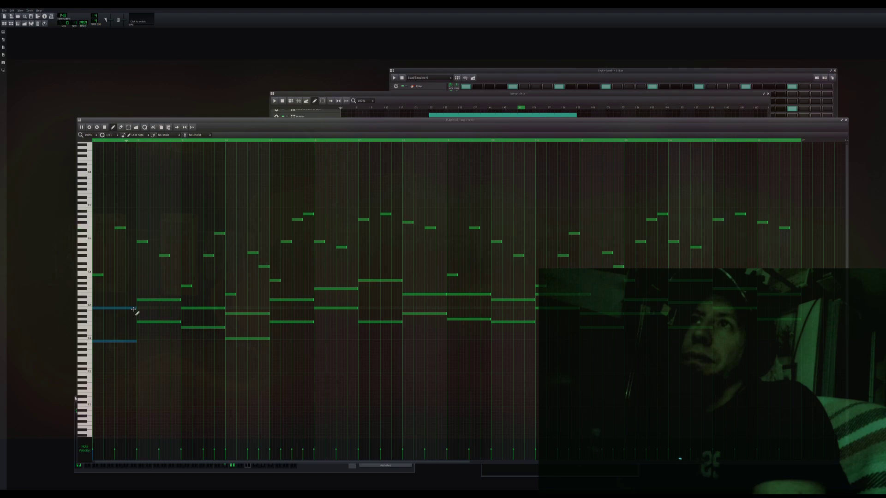
pyautogui.moveTo(136, 308); pyautogui.dragTo(102, 308)
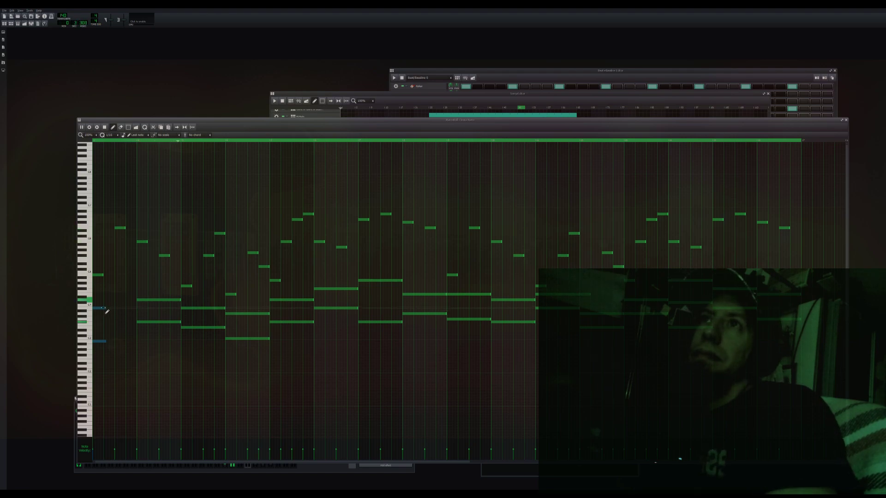
pyautogui.hotkey('ctrl', 'v')
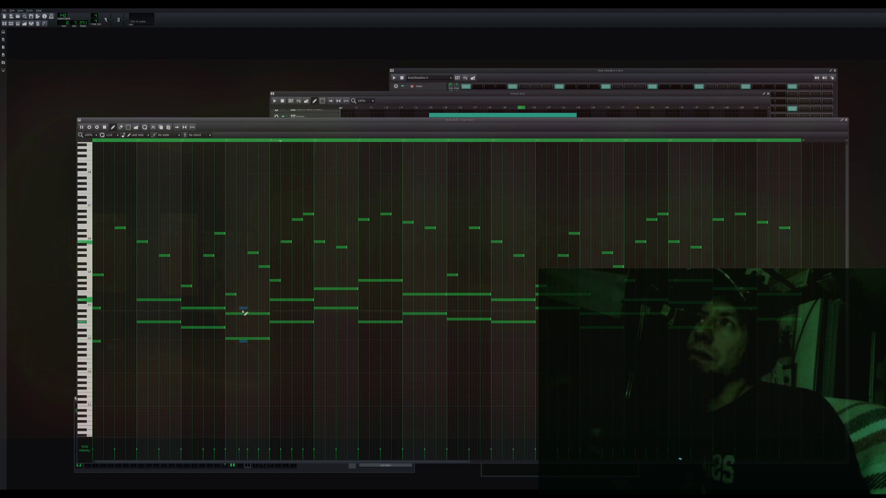
pyautogui.moveTo(243, 309); pyautogui.dragTo(107, 308)
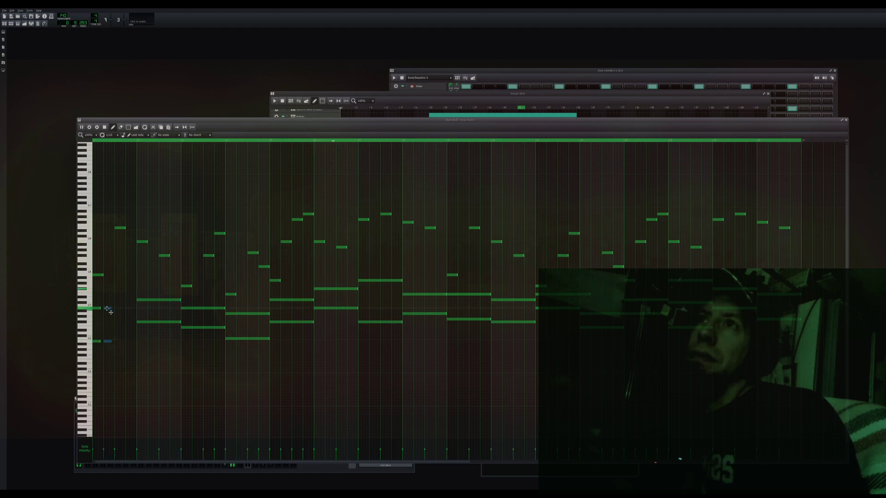
pyautogui.hotkey('ctrl', 'v')
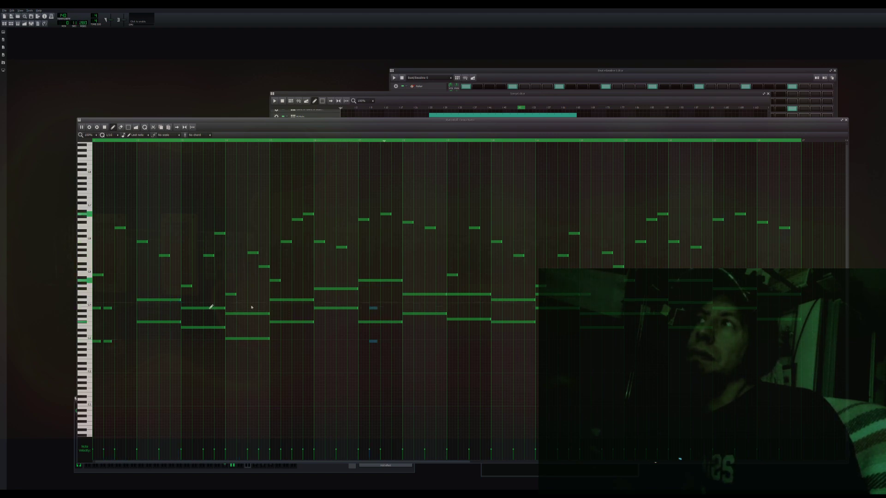
pyautogui.moveTo(375, 313); pyautogui.dragTo(119, 309)
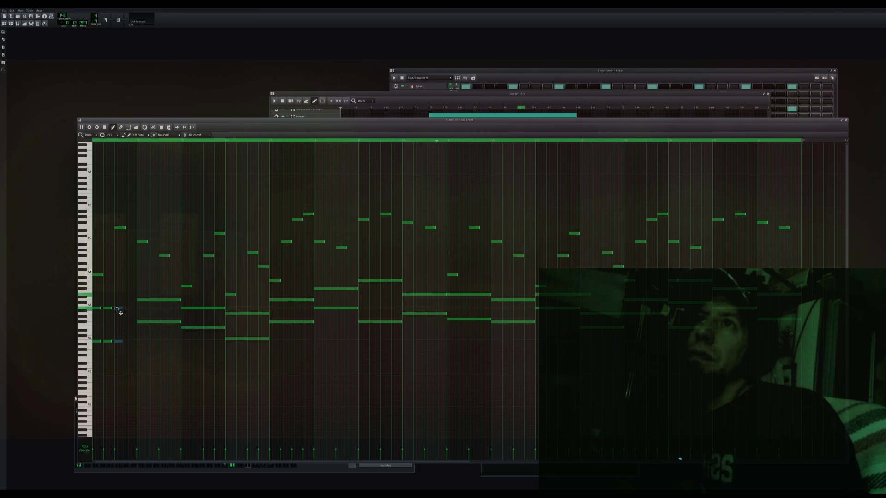
# Loop playback over bar one and add a final pair of longer bass and harmony notes reaching the bar's end
pyautogui.click(138, 142)
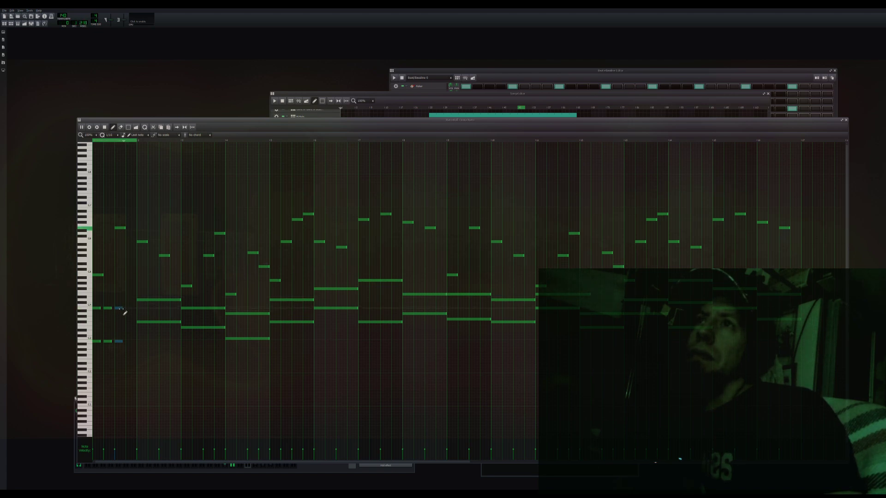
pyautogui.hotkey('ctrl', 'v')
pyautogui.moveTo(131, 311); pyautogui.dragTo(137, 313)
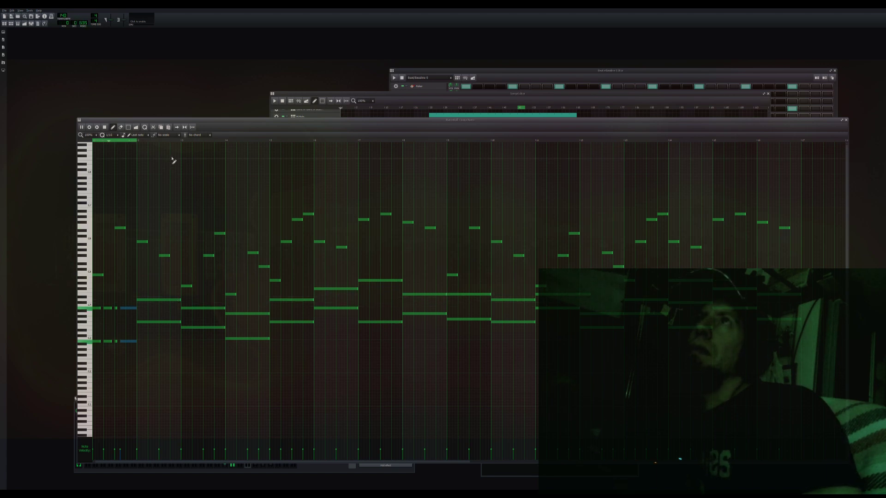
# Extend the loop to two bars and break bar two's sustained pair into short repeated notes ending with a longer pair
pyautogui.rightClick(179, 142)
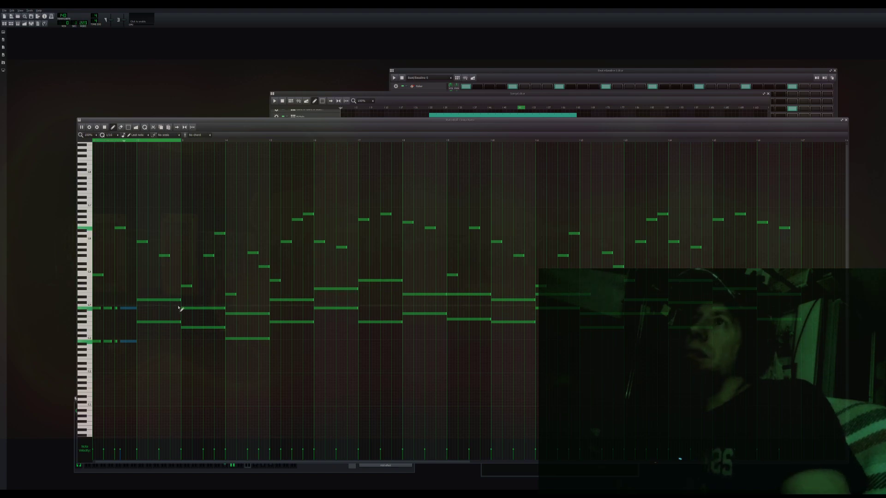
pyautogui.moveTo(180, 303); pyautogui.dragTo(146, 326)
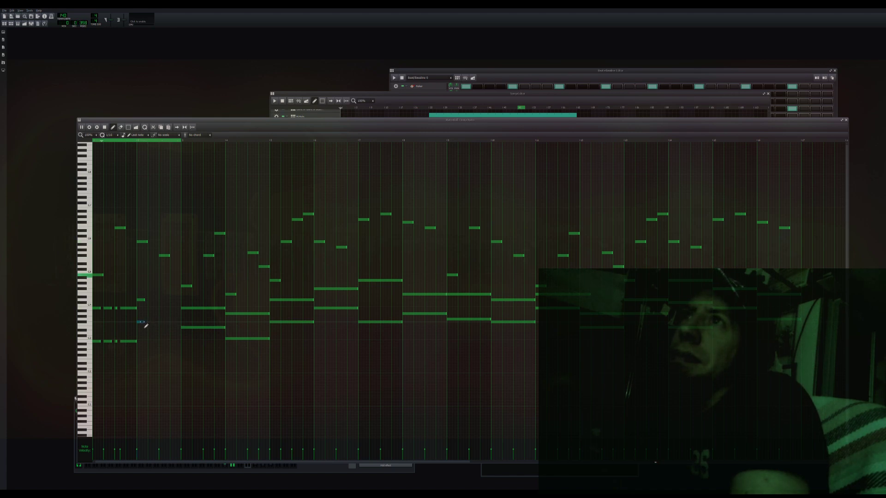
pyautogui.click(152, 301)
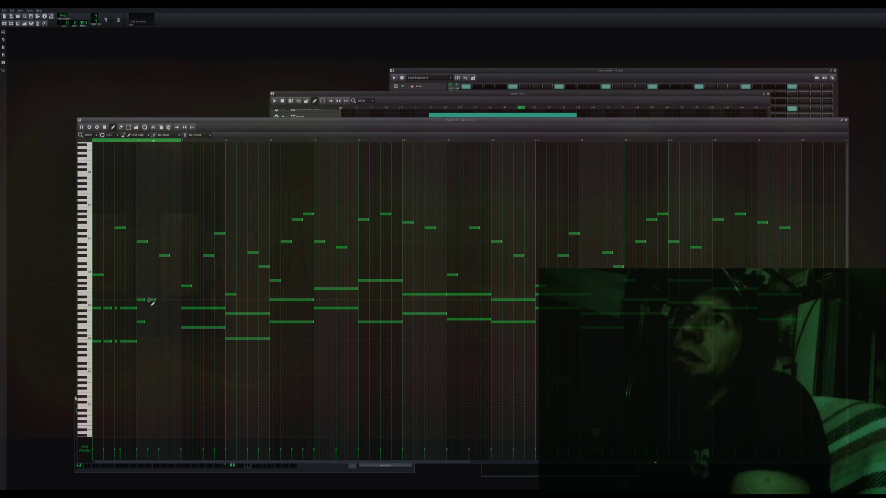
pyautogui.click(152, 321)
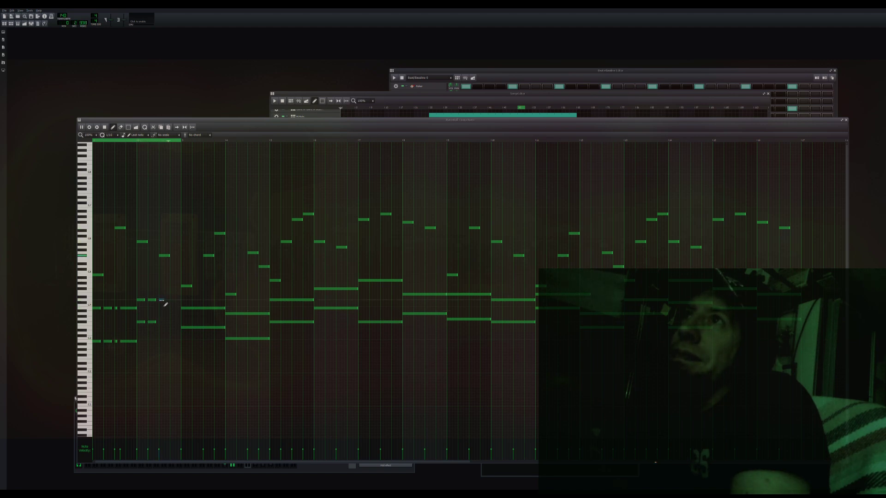
pyautogui.click(159, 323)
pyautogui.click(173, 301)
pyautogui.click(169, 322)
# Cut bar three's two sustained notes to under a beat and add a second short pair on beat two
pyautogui.rightClick(213, 309)
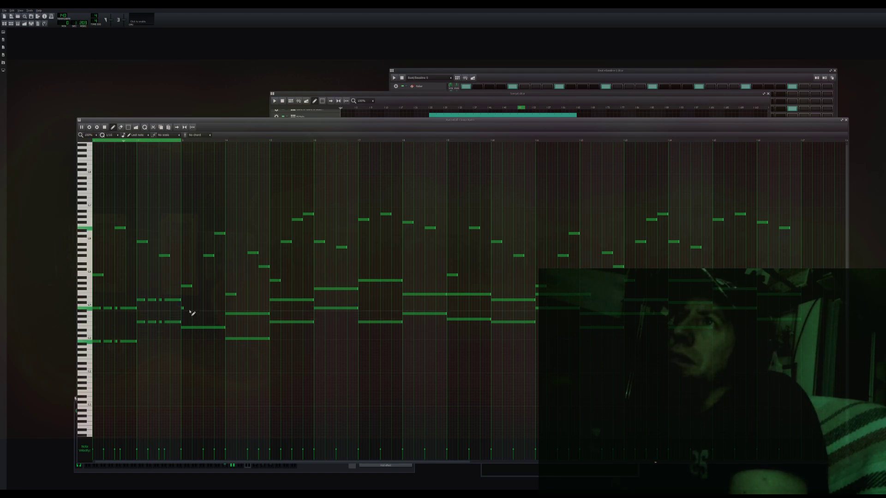
pyautogui.moveTo(183, 309); pyautogui.dragTo(189, 310)
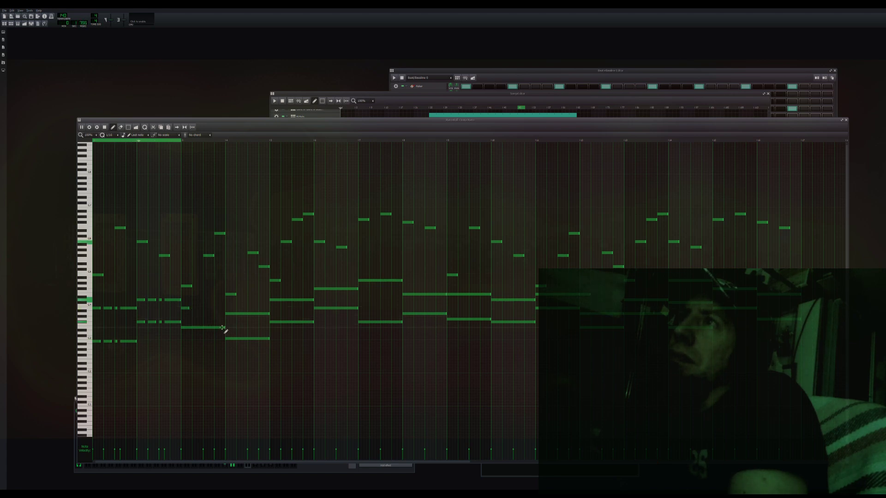
pyautogui.moveTo(226, 328); pyautogui.dragTo(190, 328)
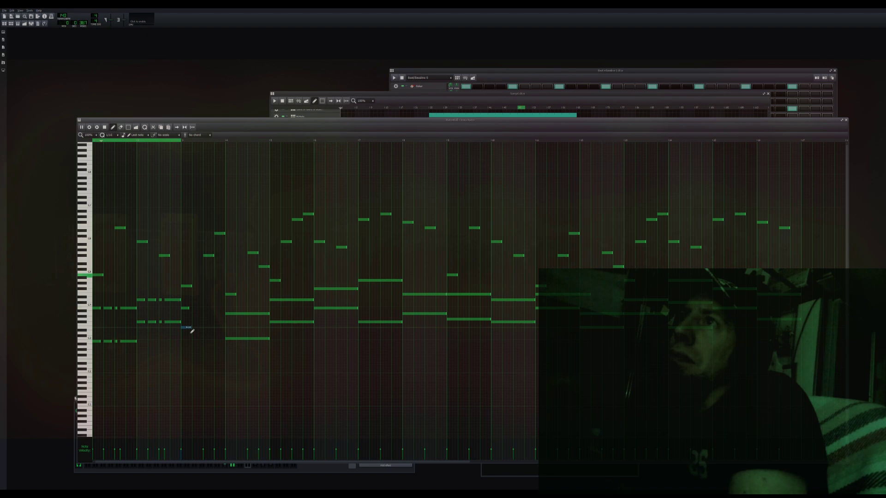
pyautogui.click(194, 309)
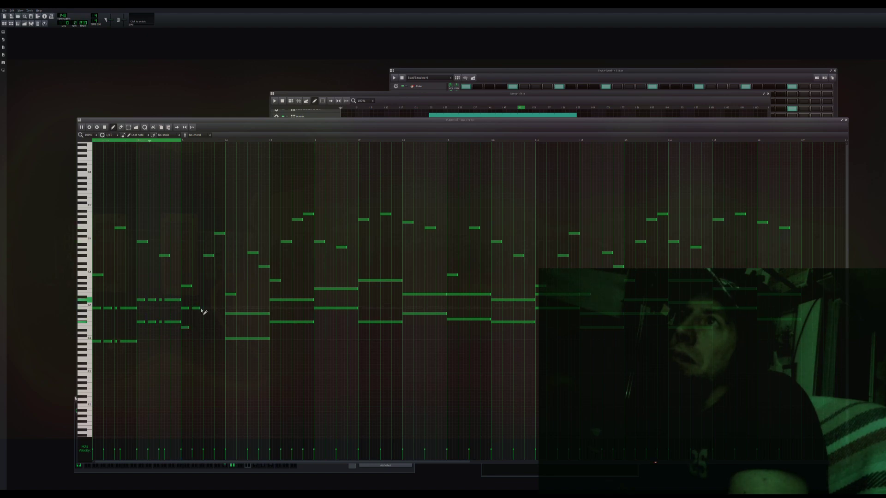
pyautogui.click(193, 328)
# Complete bar three's repeated bass and harmony rhythm with additional longer notes filling the rest of the bar
pyautogui.click(201, 309)
pyautogui.moveTo(202, 308); pyautogui.dragTo(211, 308)
pyautogui.click(199, 328)
pyautogui.click(212, 308)
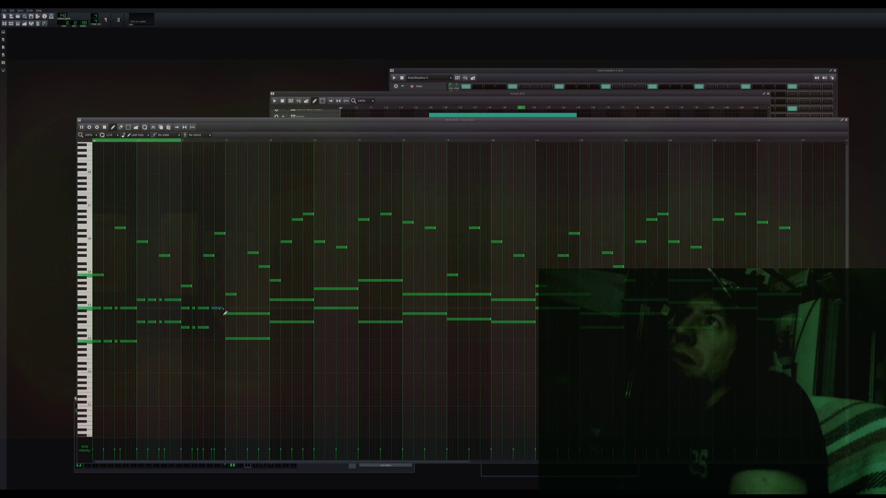
pyautogui.moveTo(223, 309); pyautogui.dragTo(225, 309)
pyautogui.click(214, 328)
pyautogui.moveTo(216, 328); pyautogui.dragTo(214, 328)
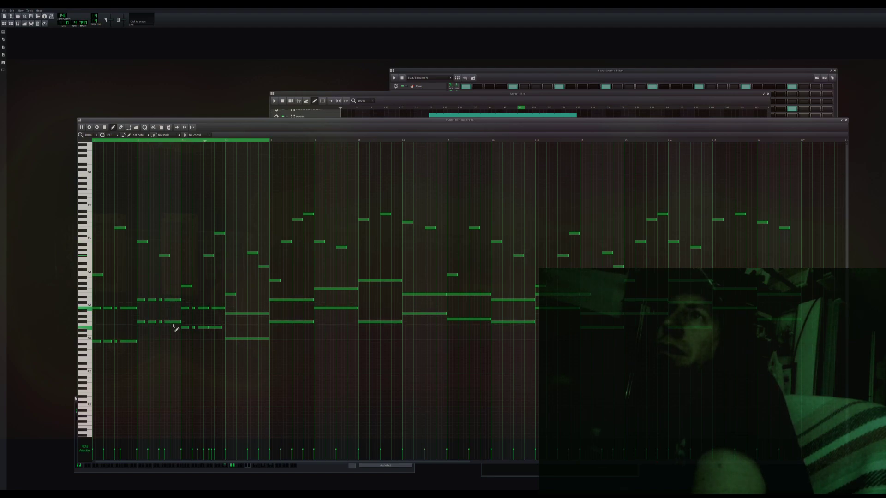
# Vary the rhythm of bar two's upper repeated notes by adding and repositioning a note between the existing ones
pyautogui.click(171, 301)
pyautogui.moveTo(170, 302); pyautogui.dragTo(151, 303)
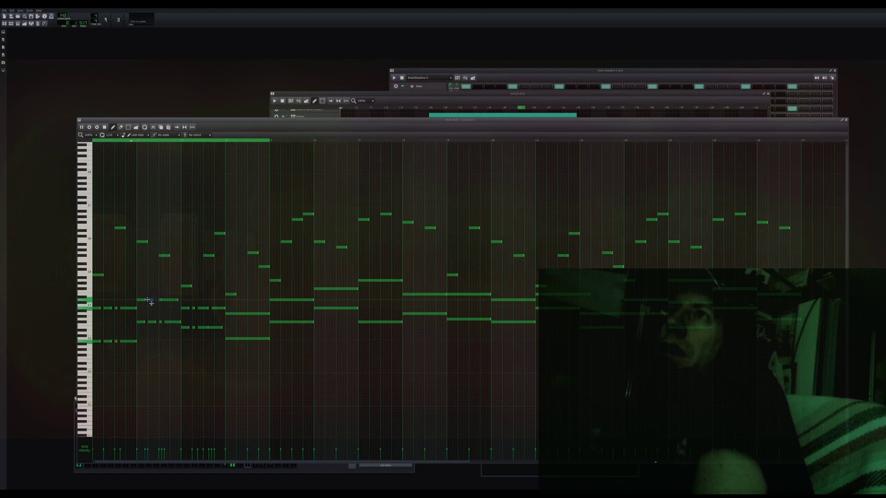
# Shorten bar four's two sustained notes and add repeated short and longer notes on both pitches up to near the bar's end
pyautogui.moveTo(268, 314); pyautogui.dragTo(234, 314)
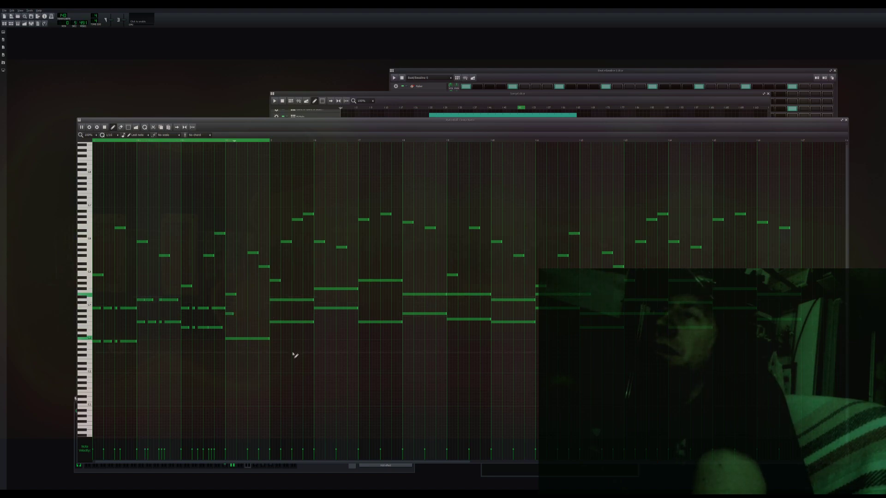
pyautogui.moveTo(270, 339); pyautogui.dragTo(234, 339)
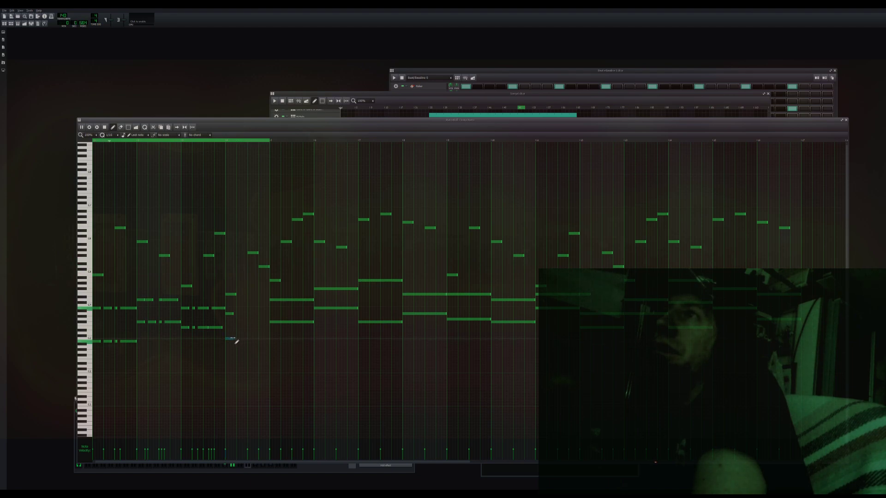
pyautogui.click(237, 314)
pyautogui.click(249, 314)
pyautogui.moveTo(255, 314); pyautogui.dragTo(267, 314)
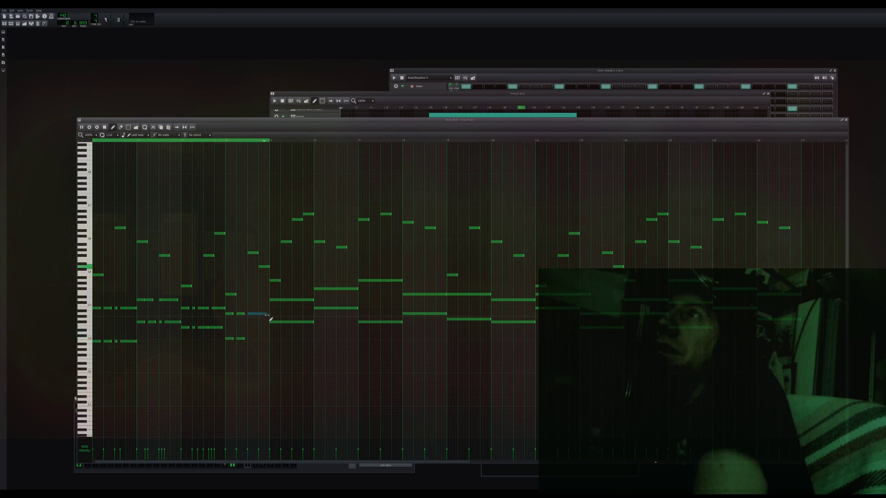
pyautogui.click(248, 339)
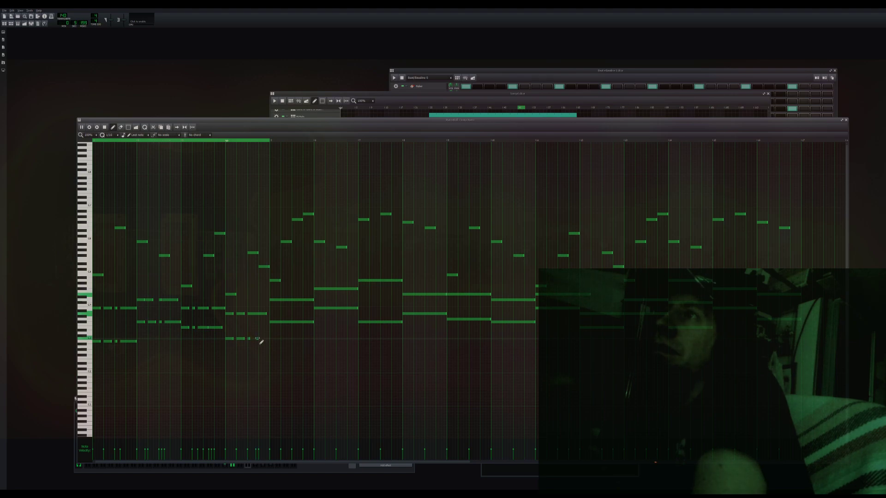
pyautogui.moveTo(260, 339); pyautogui.dragTo(265, 339)
pyautogui.moveTo(264, 340); pyautogui.dragTo(261, 340)
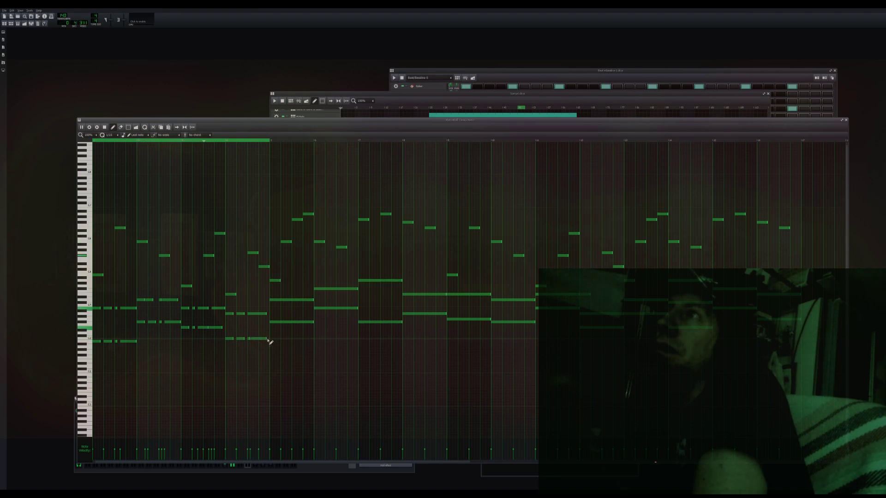
# Extend bar four's last bass note to the bar line and turn bar five's two sustained notes into repeated shorter notes on both pitches
pyautogui.moveTo(266, 338); pyautogui.dragTo(267, 339)
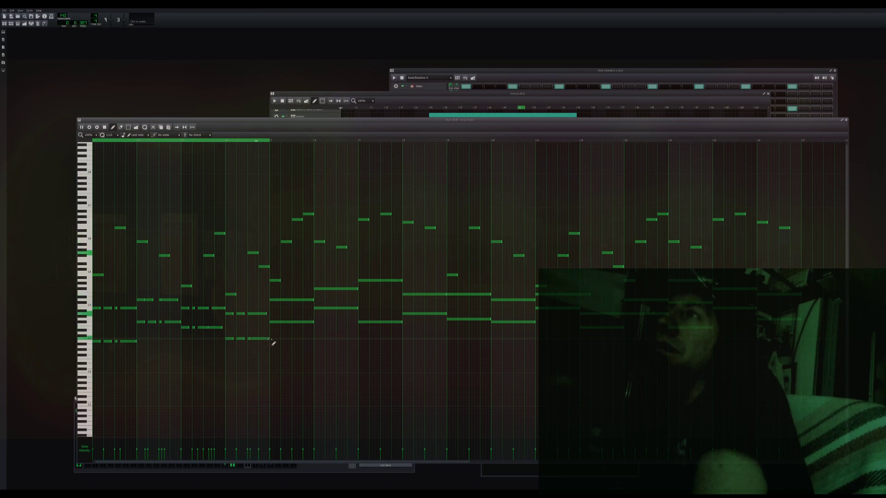
pyautogui.rightClick(312, 141)
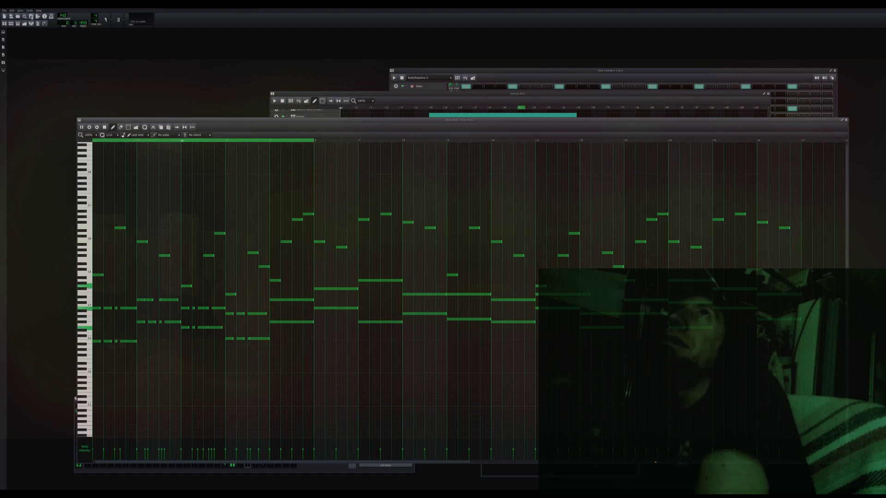
pyautogui.moveTo(315, 305); pyautogui.dragTo(281, 326)
pyautogui.click(284, 301)
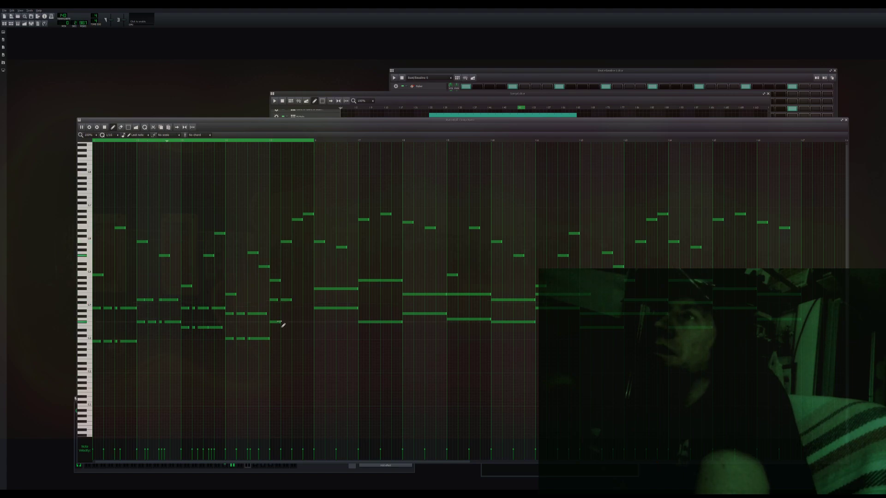
pyautogui.click(284, 324)
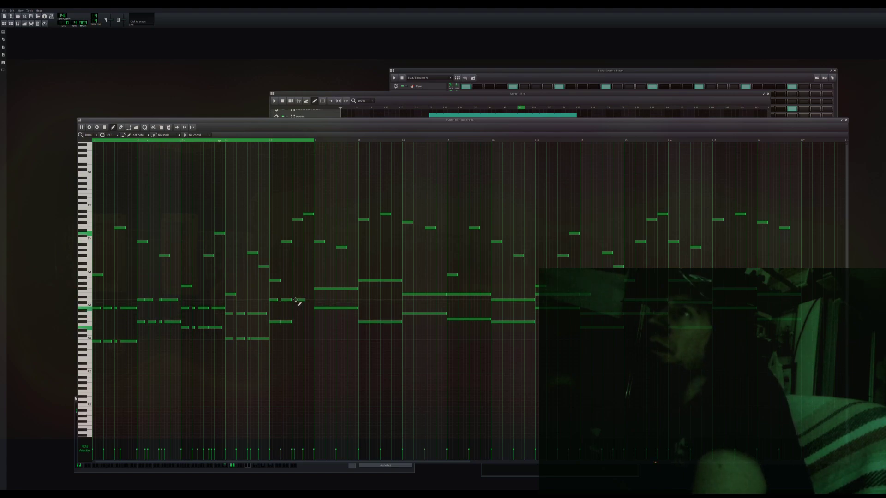
pyautogui.click(302, 302)
pyautogui.moveTo(303, 302); pyautogui.dragTo(311, 302)
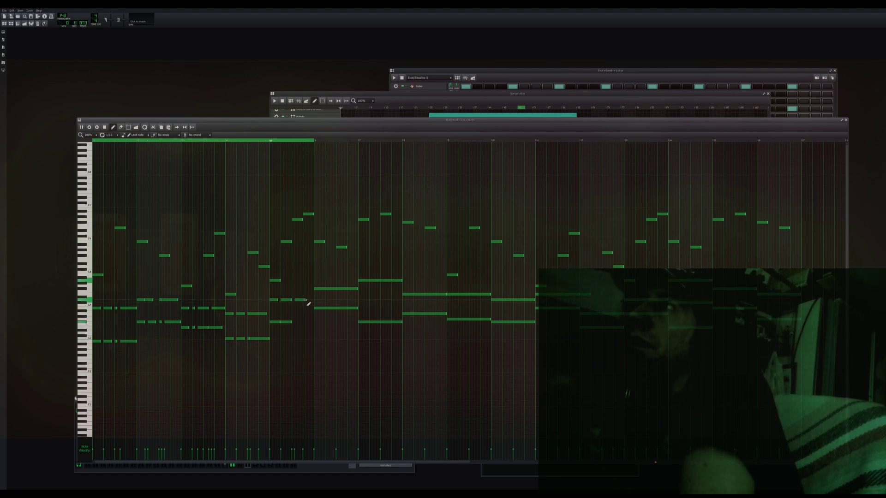
pyautogui.click(303, 322)
pyautogui.moveTo(303, 323); pyautogui.dragTo(314, 322)
pyautogui.click(308, 323)
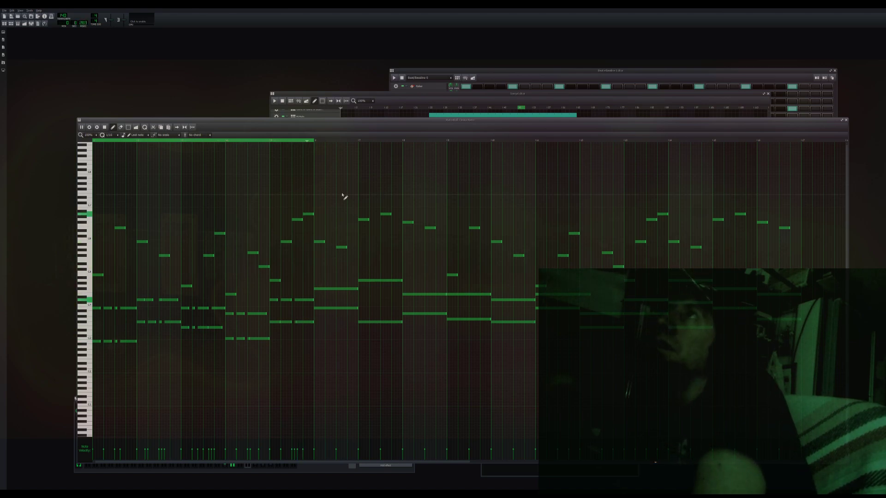
# Loop only bar six and break its two sustained notes into repeated notes of varied length on the same pitches
pyautogui.rightClick(358, 141)
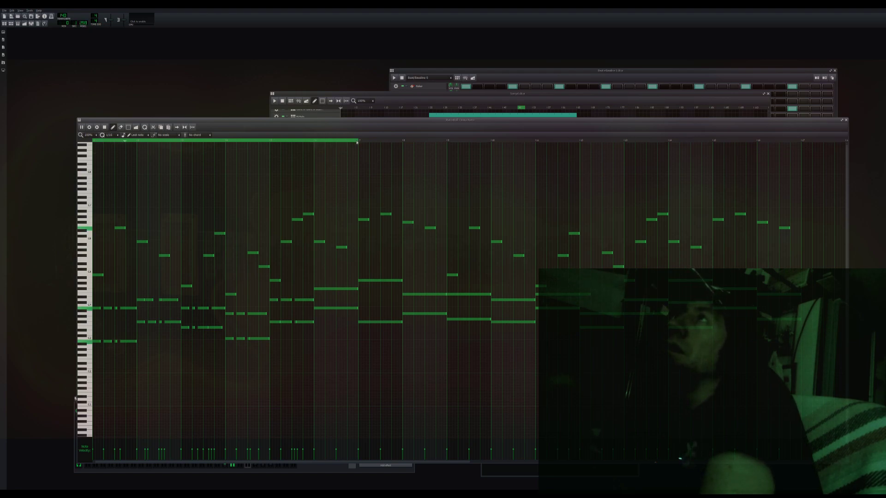
pyautogui.middleClick(314, 141)
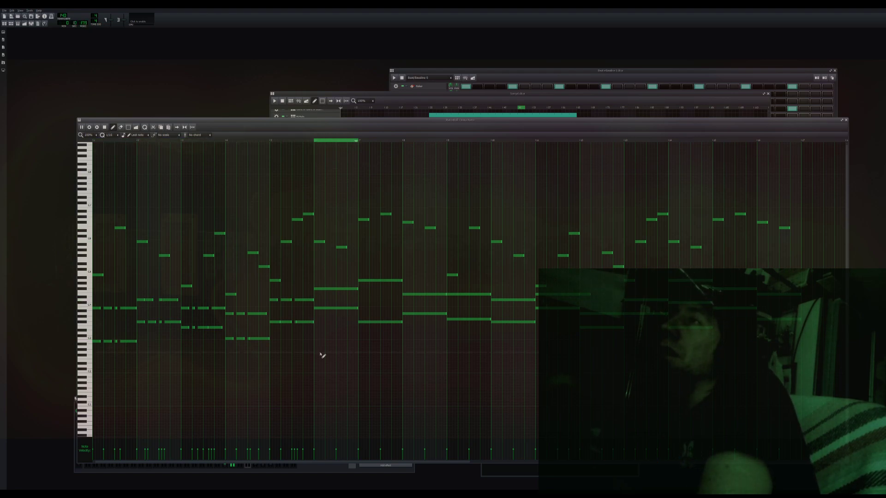
pyautogui.moveTo(358, 288); pyautogui.dragTo(348, 289)
pyautogui.click(333, 289)
pyautogui.moveTo(359, 310)
pyautogui.mouseDown()
pyautogui.moveTo(326, 309)
pyautogui.moveTo(344, 310)
pyautogui.mouseUp()
pyautogui.click(350, 309)
pyautogui.click(347, 289)
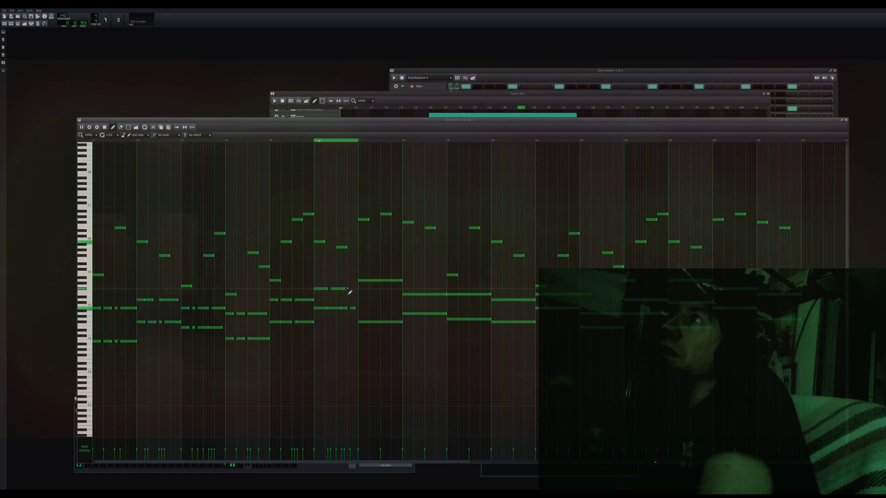
pyautogui.moveTo(352, 289); pyautogui.dragTo(357, 290)
# Extend the loop through bar seven and replace its two sustained notes with repeated short and longer notes up to the bar's end
pyautogui.rightClick(403, 140)
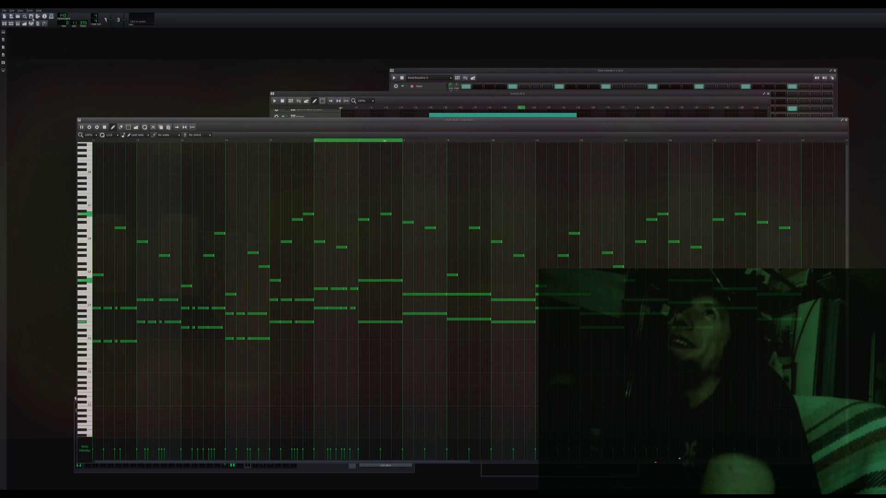
pyautogui.moveTo(402, 281); pyautogui.dragTo(368, 281)
pyautogui.click(375, 281)
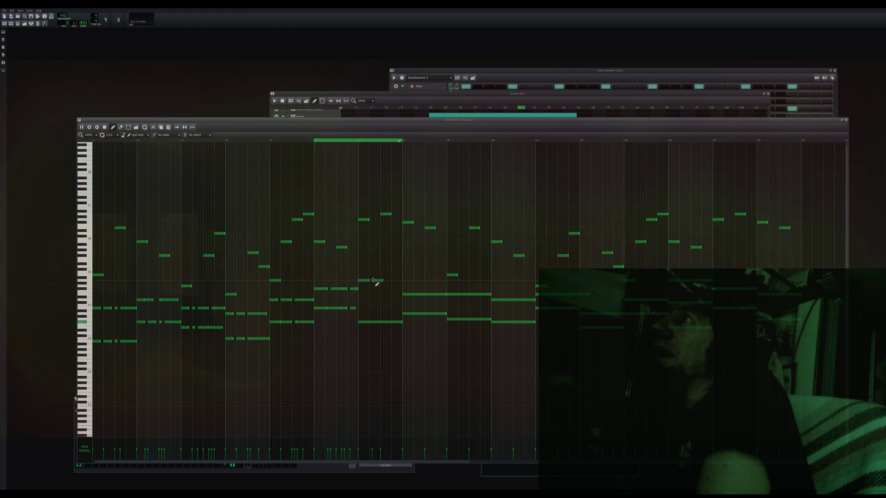
pyautogui.click(389, 281)
pyautogui.click(399, 281)
pyautogui.rightClick(399, 281)
pyautogui.moveTo(397, 280); pyautogui.dragTo(405, 281)
pyautogui.moveTo(402, 322); pyautogui.dragTo(365, 325)
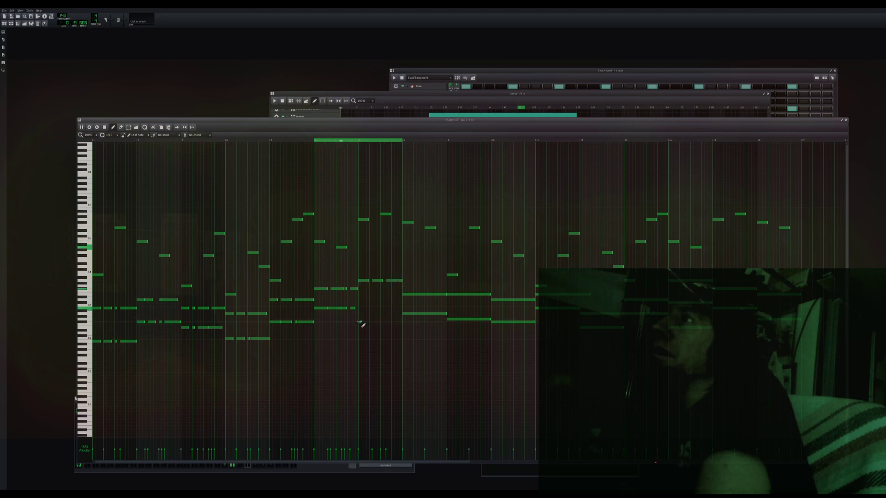
pyautogui.moveTo(363, 323); pyautogui.dragTo(376, 322)
pyautogui.click(377, 323)
pyautogui.click(397, 322)
pyautogui.moveTo(405, 322); pyautogui.dragTo(399, 323)
# Loop only bar eight and split its sustained bass and harmony notes into repeated notes filling the bar
pyautogui.rightClick(446, 141)
pyautogui.middleClick(404, 141)
pyautogui.moveTo(446, 295); pyautogui.dragTo(423, 314)
pyautogui.click(413, 315)
pyautogui.click(419, 315)
pyautogui.click(426, 295)
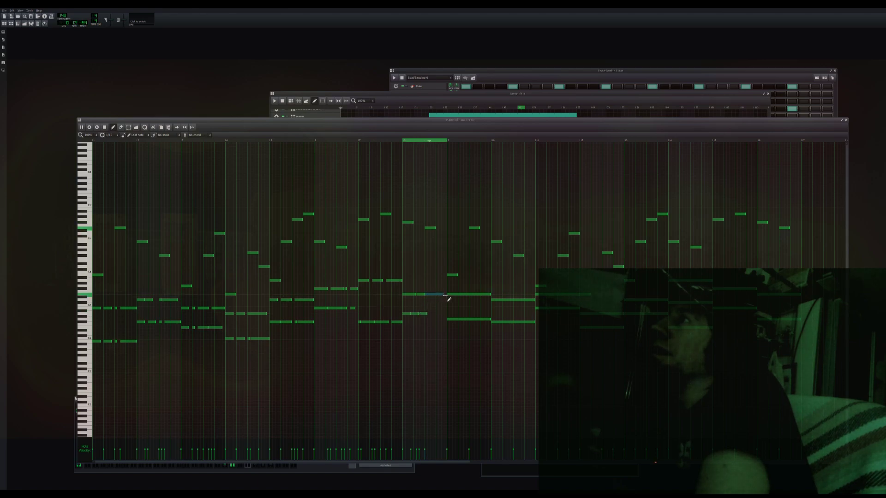
pyautogui.click(435, 314)
pyautogui.moveTo(448, 314); pyautogui.dragTo(445, 315)
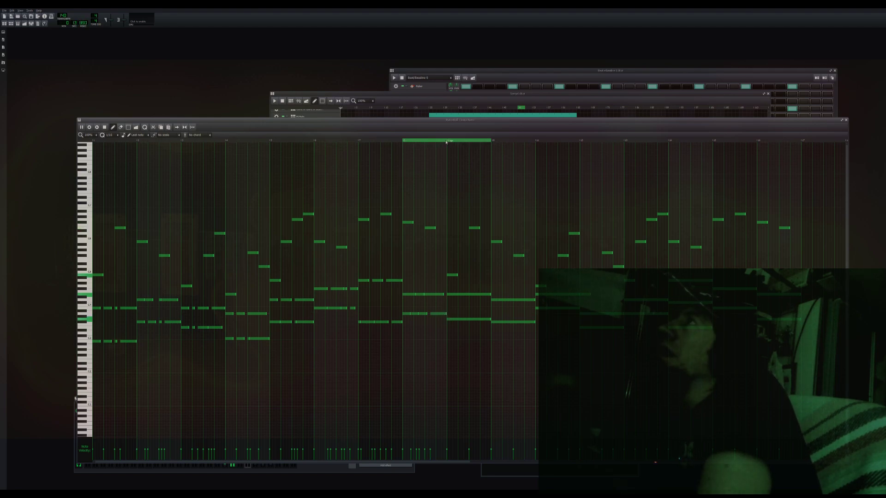
# Shorten bar nine's two sustained notes to under a beat and add repeated short and longer notes on both pitches
pyautogui.moveTo(490, 294); pyautogui.dragTo(450, 295)
pyautogui.moveTo(491, 318); pyautogui.dragTo(455, 319)
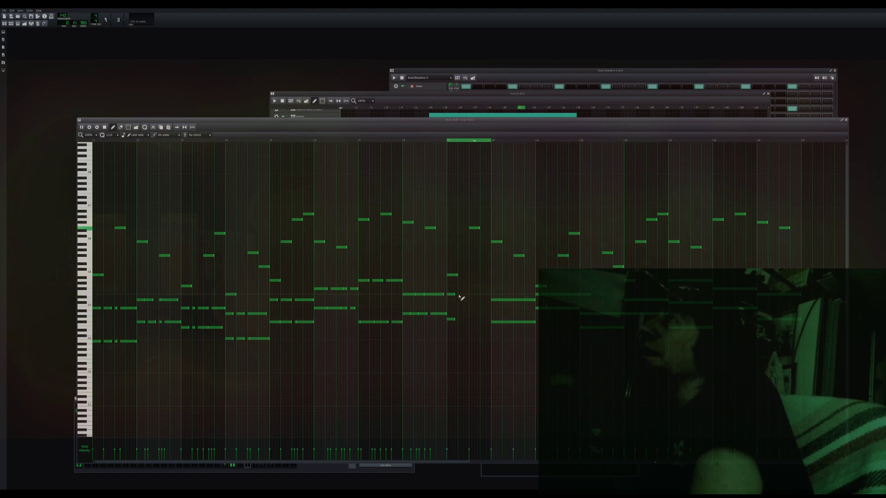
pyautogui.click(461, 320)
pyautogui.click(471, 320)
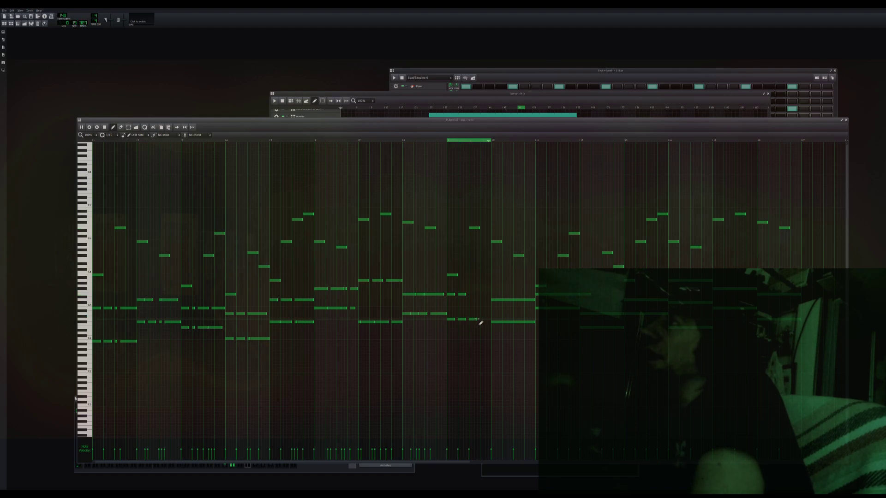
pyautogui.moveTo(478, 320); pyautogui.dragTo(473, 320)
pyautogui.moveTo(473, 295); pyautogui.dragTo(488, 296)
pyautogui.click(480, 320)
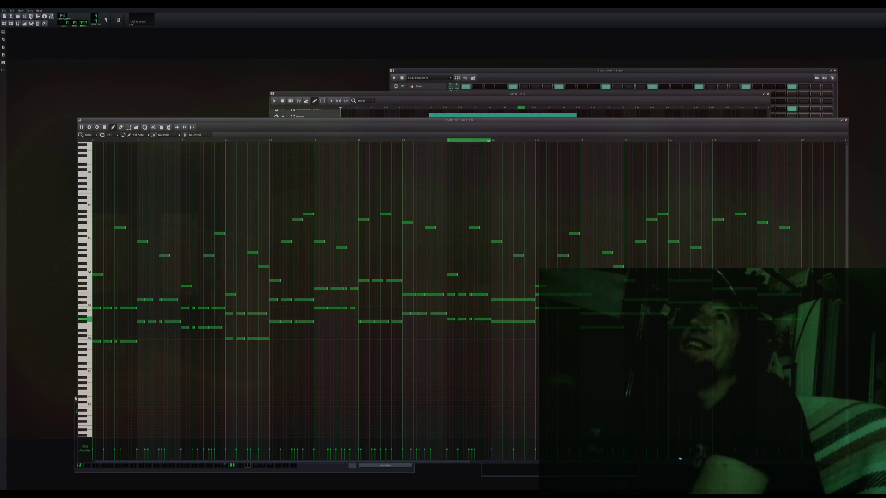
# Extend the loop through bar eleven and turn bar ten's two sustained notes into repeated notes on the same pitches
pyautogui.rightClick(535, 140)
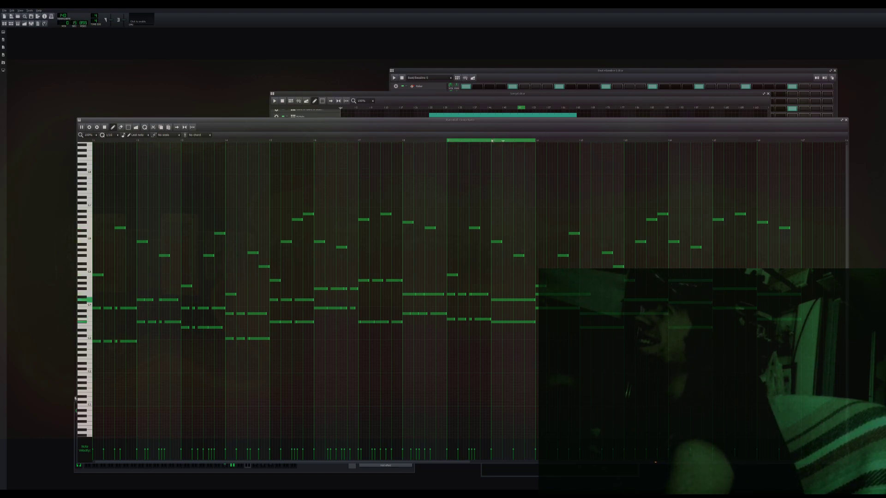
pyautogui.rightClick(571, 141)
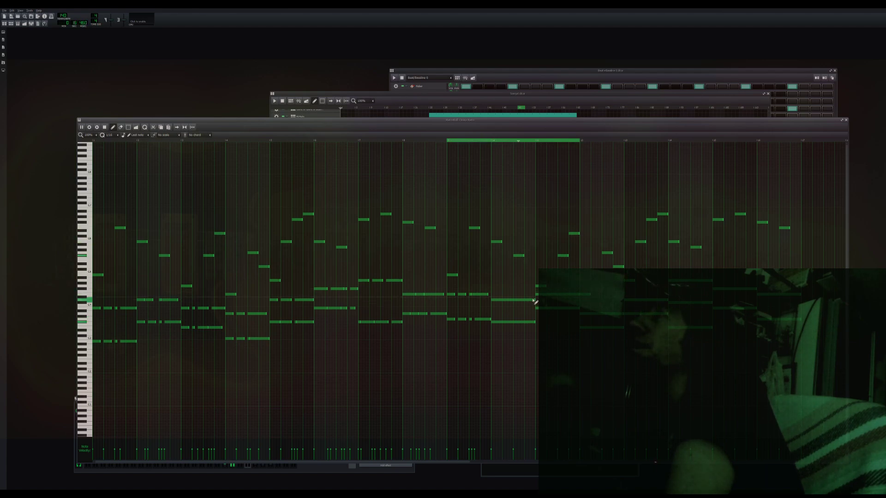
pyautogui.moveTo(537, 301); pyautogui.dragTo(513, 303)
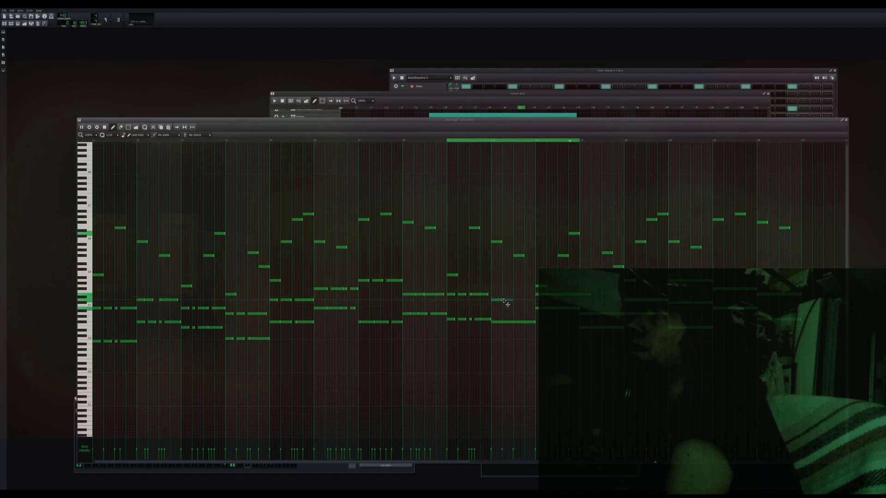
pyautogui.click(518, 302)
pyautogui.moveTo(526, 300)
pyautogui.mouseDown()
pyautogui.moveTo(537, 305)
pyautogui.moveTo(499, 324)
pyautogui.moveTo(520, 322)
pyautogui.mouseUp()
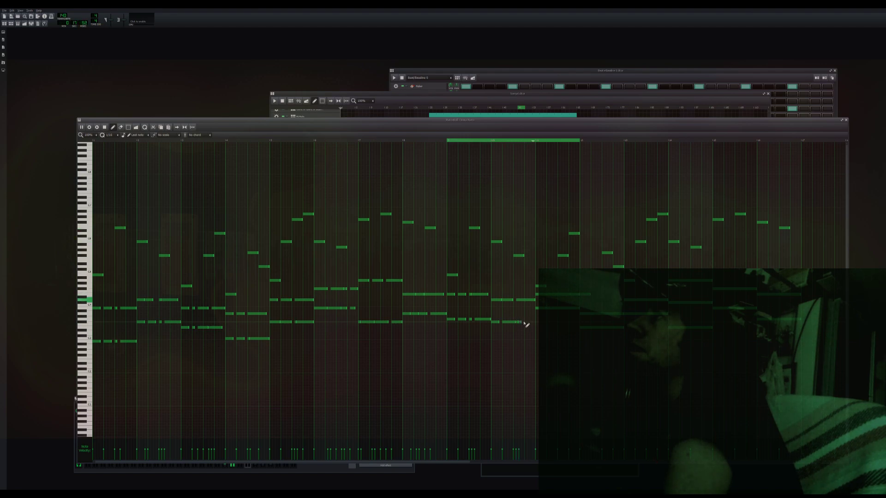
pyautogui.moveTo(526, 323); pyautogui.dragTo(532, 321)
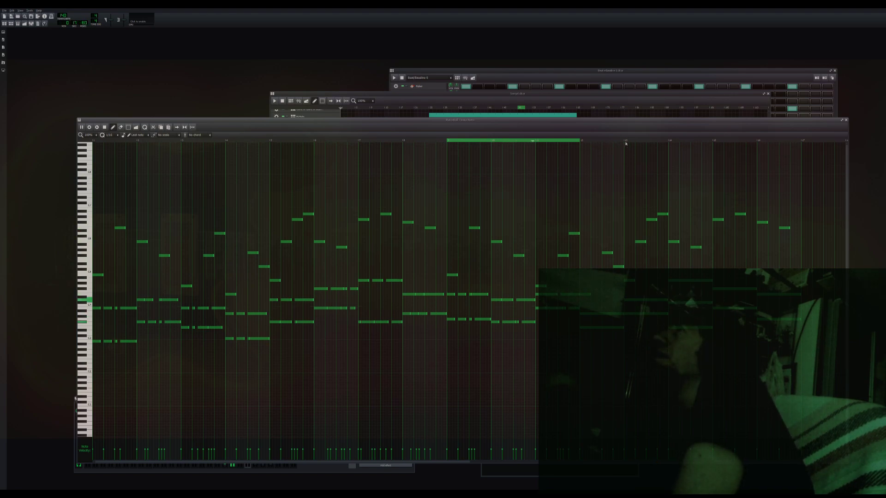
# Advance the loop range bar by bar through bars twelve, thirteen and fourteen of the clip
pyautogui.rightClick(625, 141)
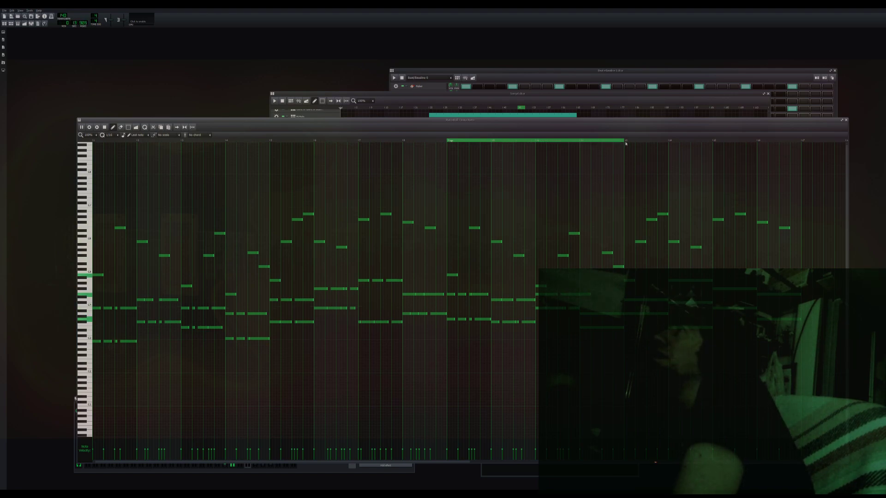
pyautogui.middleClick(581, 141)
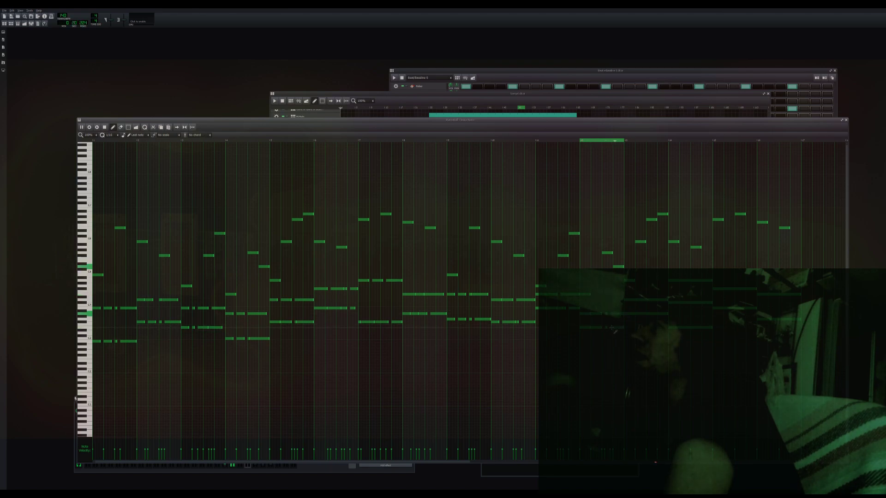
pyautogui.rightClick(666, 140)
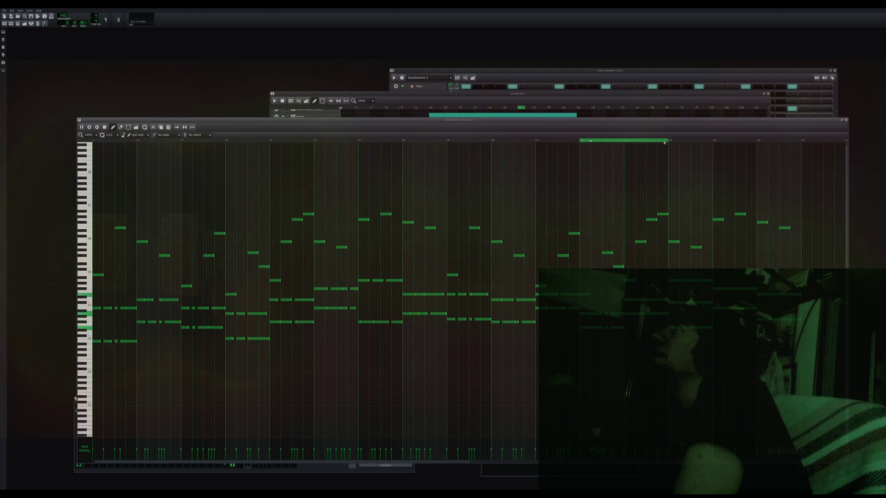
pyautogui.rightClick(623, 140)
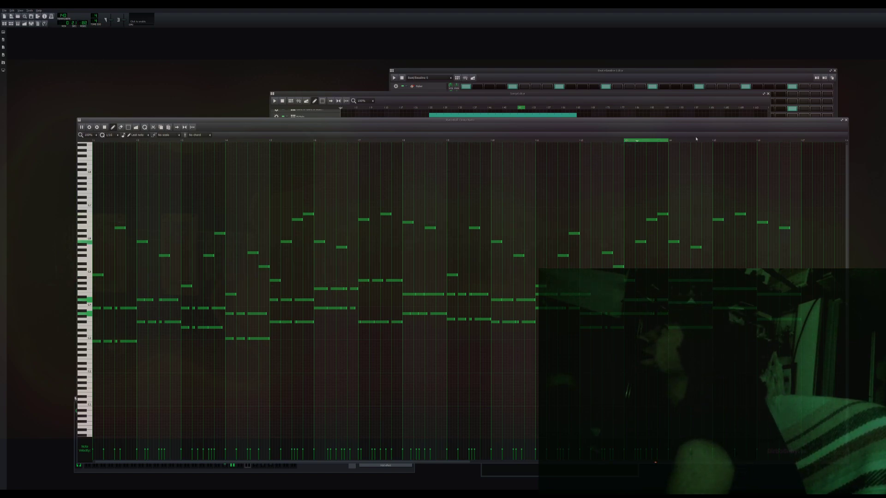
pyautogui.rightClick(713, 141)
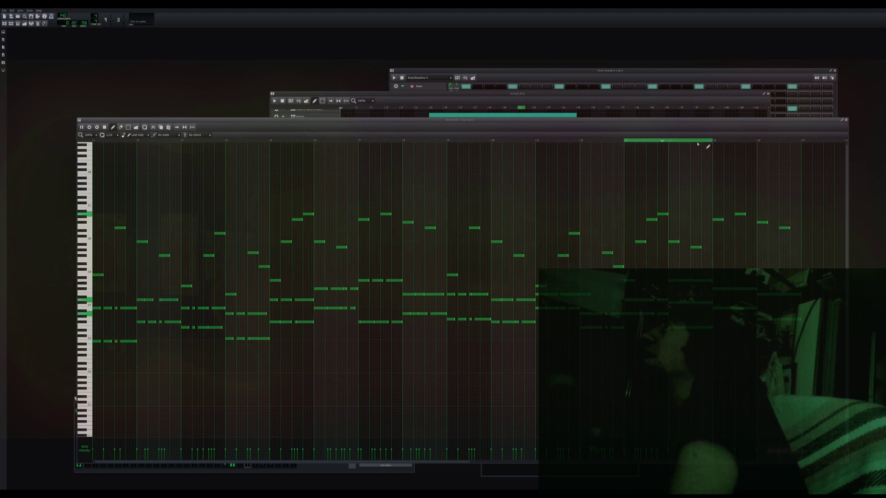
pyautogui.keyDown('shift'); pyautogui.rightClick(670, 141); pyautogui.keyUp('shift')
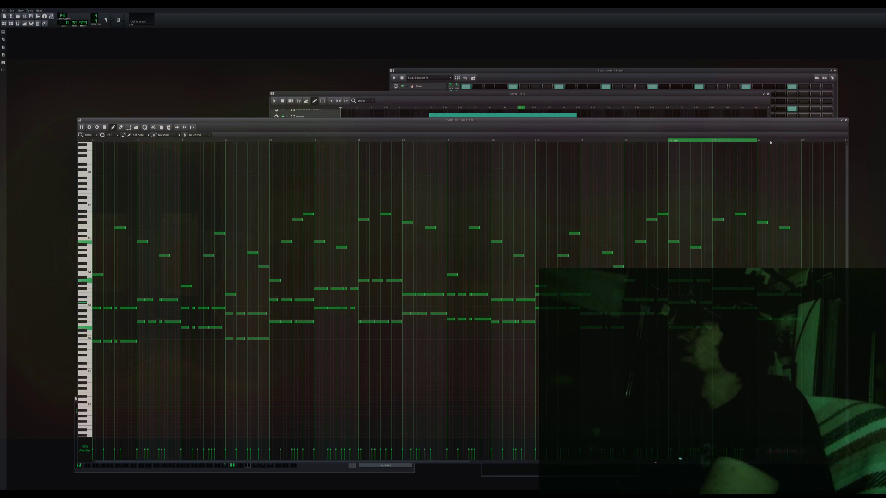
# Turn off the clip loop and place copies of the reworked clip on the two tracks directly below it in the song arrangement
pyautogui.click(185, 127)
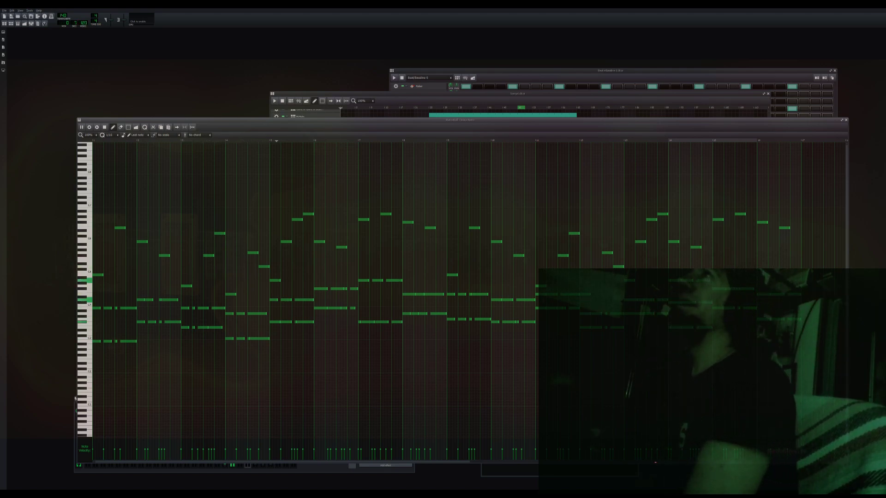
pyautogui.click(361, 95)
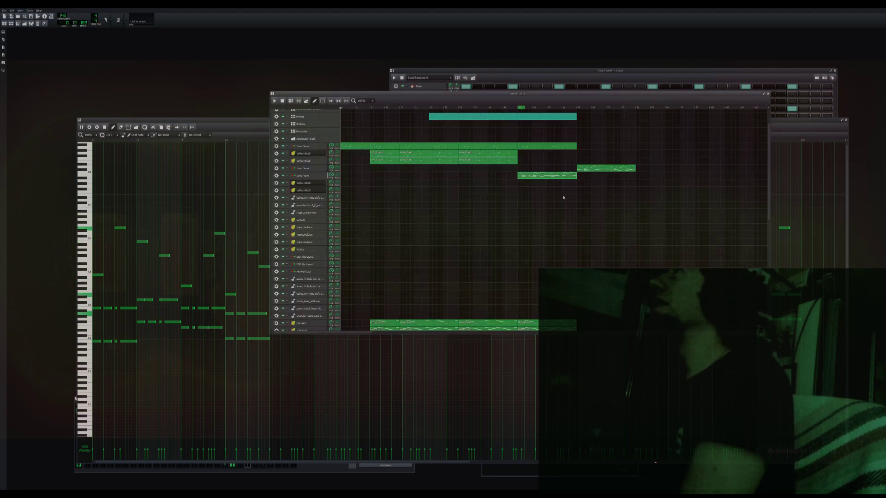
pyautogui.click(520, 183)
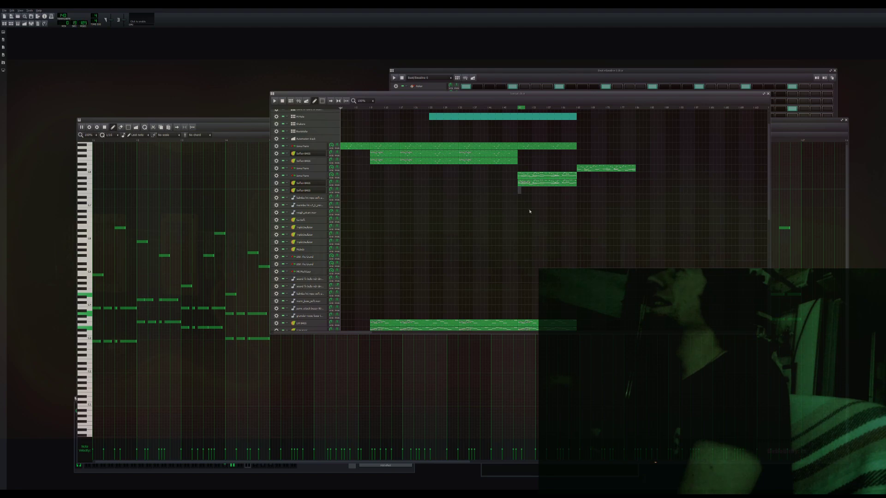
pyautogui.click(533, 217)
# Open the lower copied clip and transpose all of its notes down one octave
pyautogui.doubleClick(537, 192)
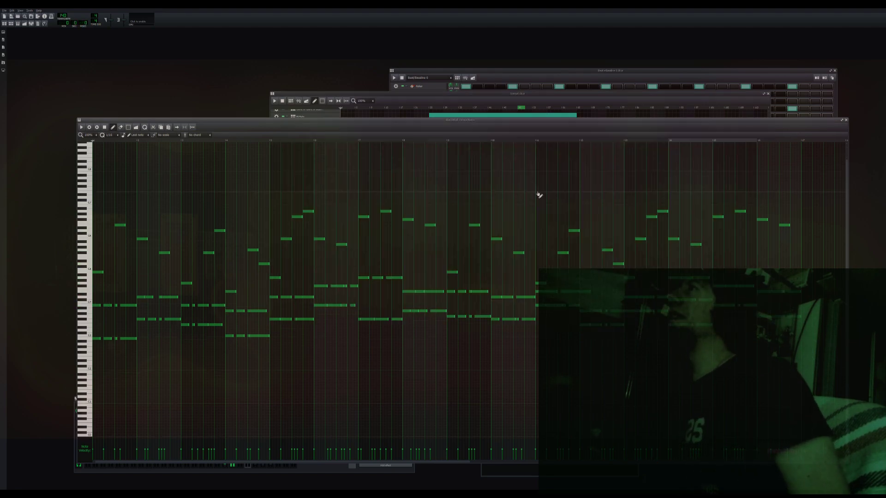
pyautogui.hotkey('ctrl', 'a')
pyautogui.moveTo(129, 340); pyautogui.dragTo(129, 377)
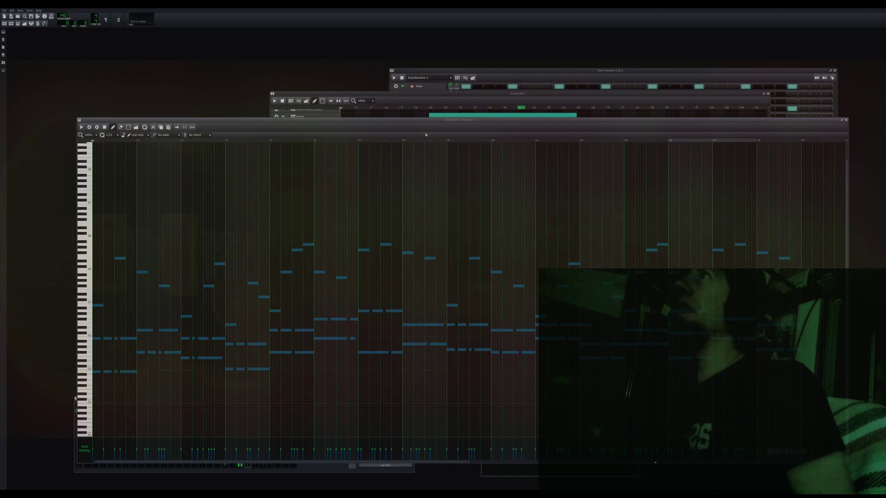
# Play the song arrangement and extend its loop range to the end of the stacked clips
pyautogui.click(436, 103)
pyautogui.press('space')
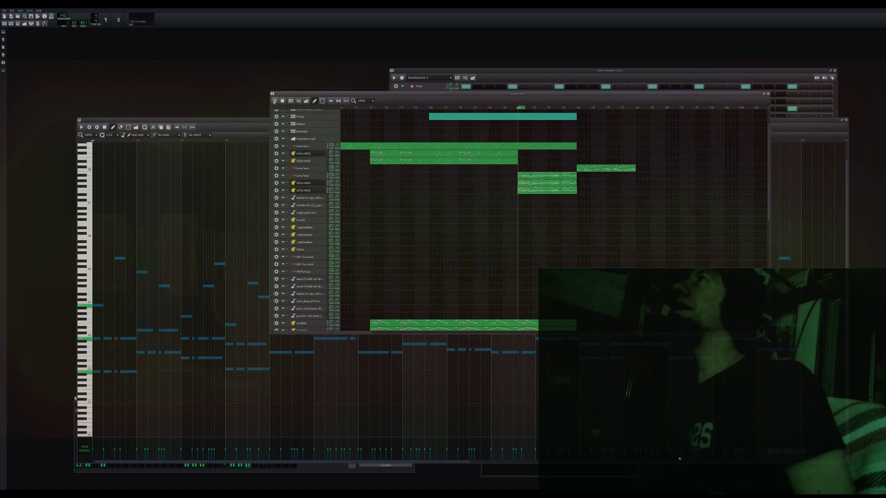
pyautogui.rightClick(573, 107)
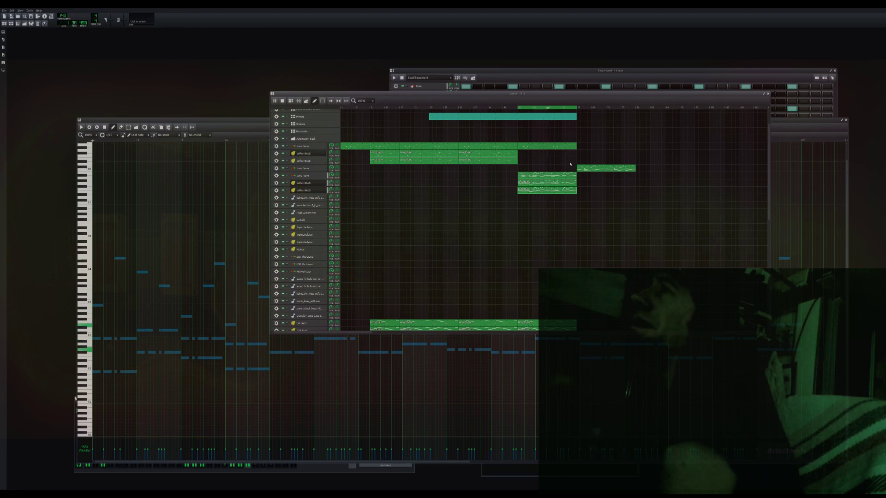
# Remove the piano clip above the stacked clips and compare the section with the two lower synth tracks muted and unmuted
pyautogui.middleClick(546, 148)
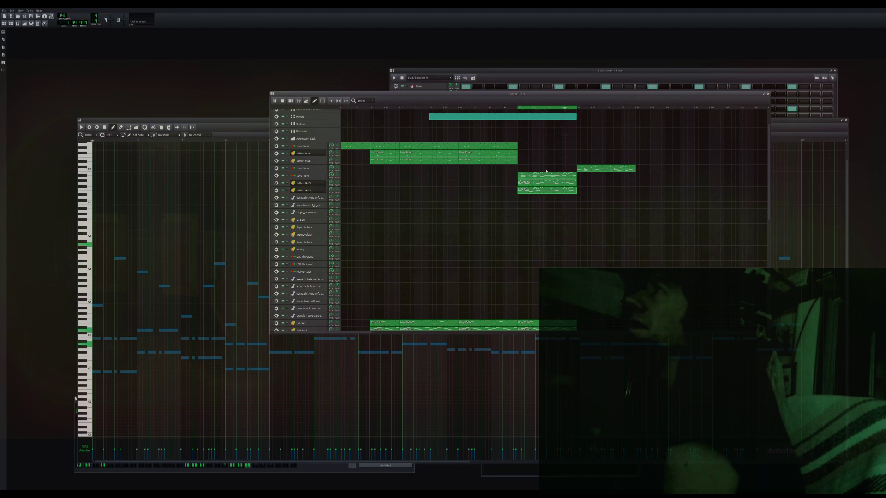
pyautogui.click(283, 183)
pyautogui.click(284, 191)
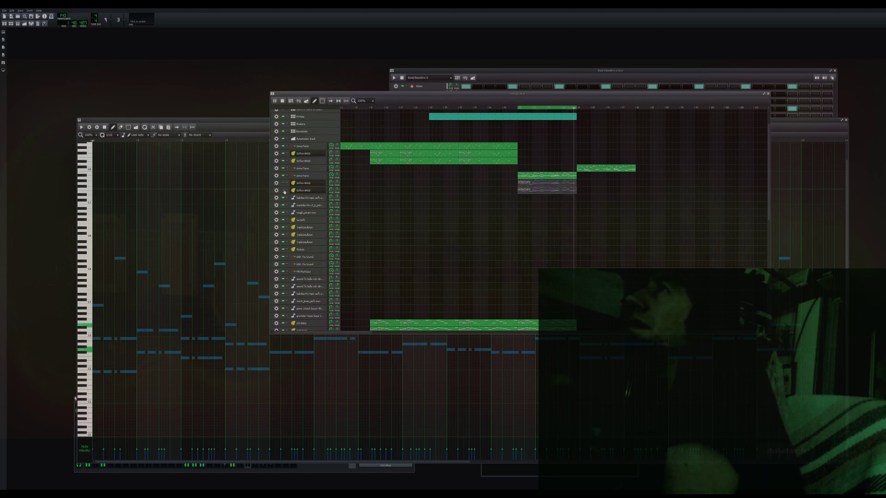
pyautogui.click(283, 190)
pyautogui.click(283, 185)
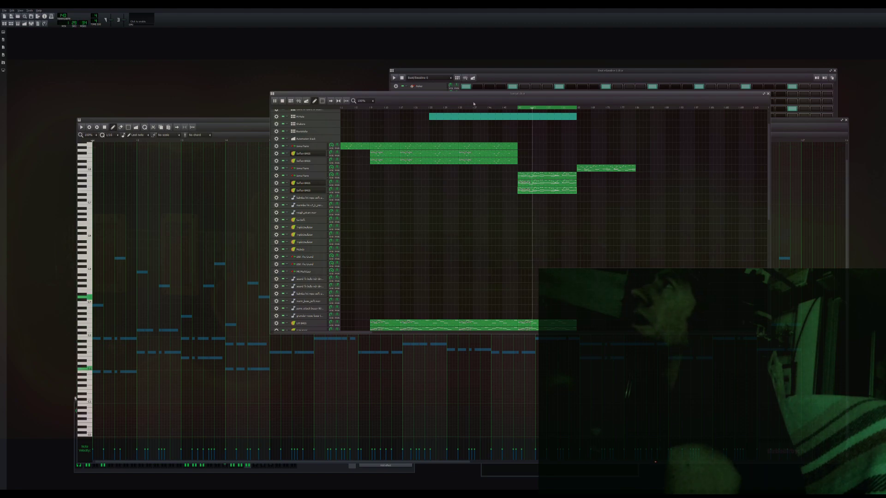
# Move the loop start back to where the long beat pattern begins and play the arrangement within that range
pyautogui.rightClick(429, 108)
pyautogui.hscroll(1, 427, 109)
pyautogui.click(423, 109)
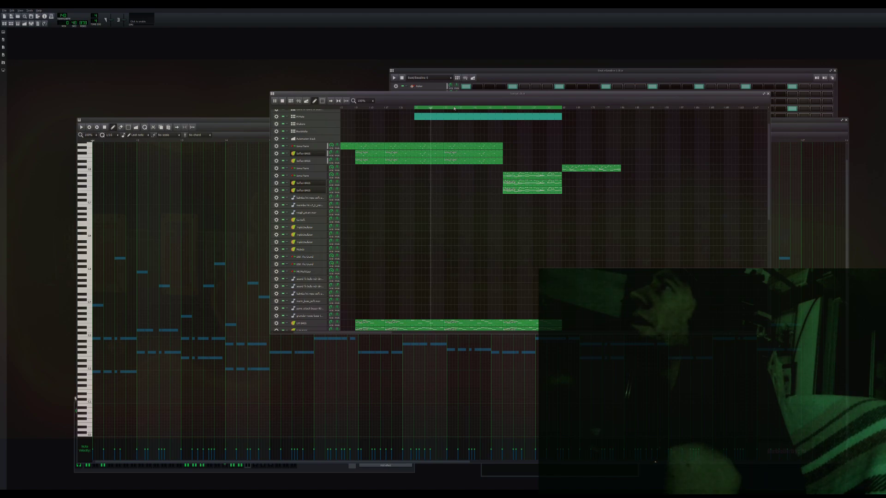
pyautogui.click(505, 110)
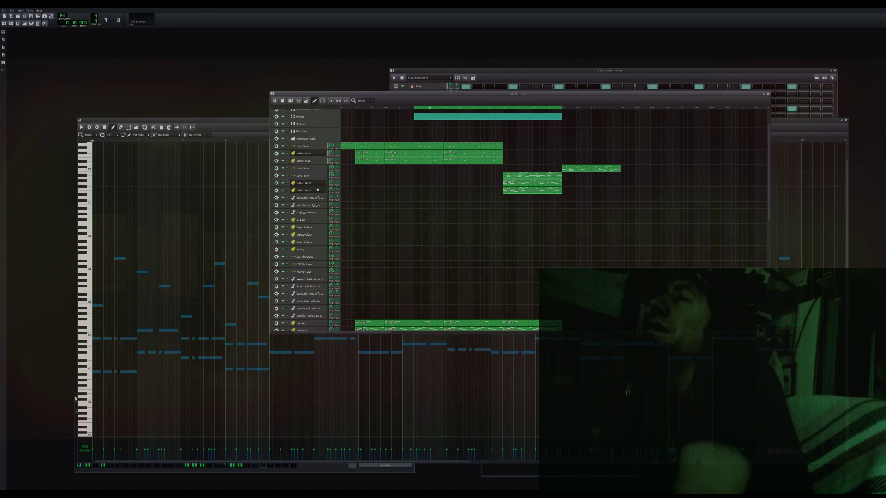
# Bring up the mixer during playback and step through channels 22 to 25 to check their levels and effects
pyautogui.click(367, 468)
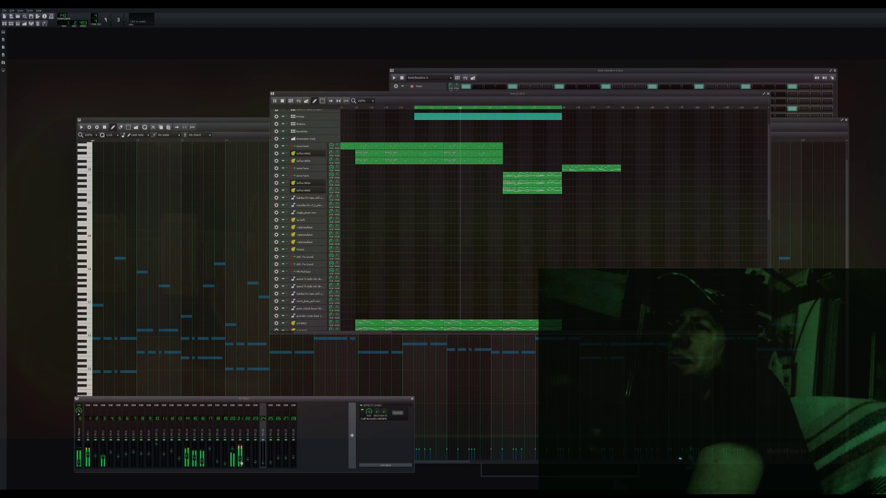
pyautogui.click(278, 153)
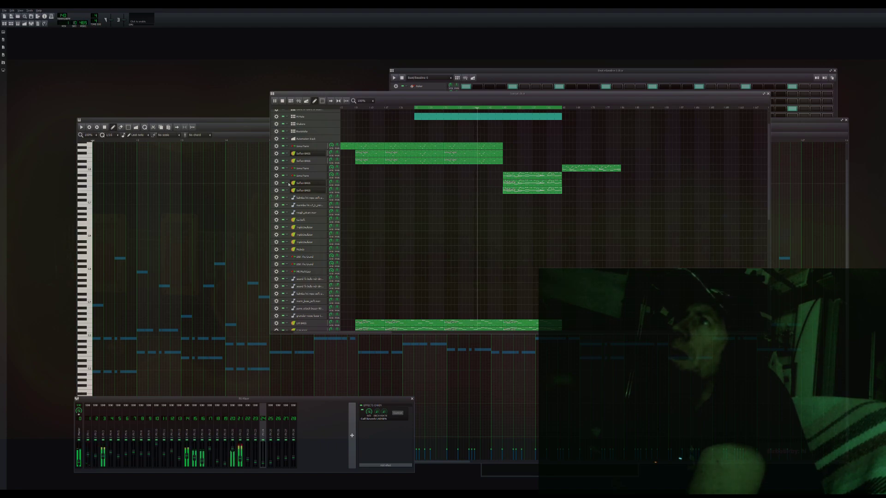
pyautogui.press('Left')
pyautogui.press('Left')
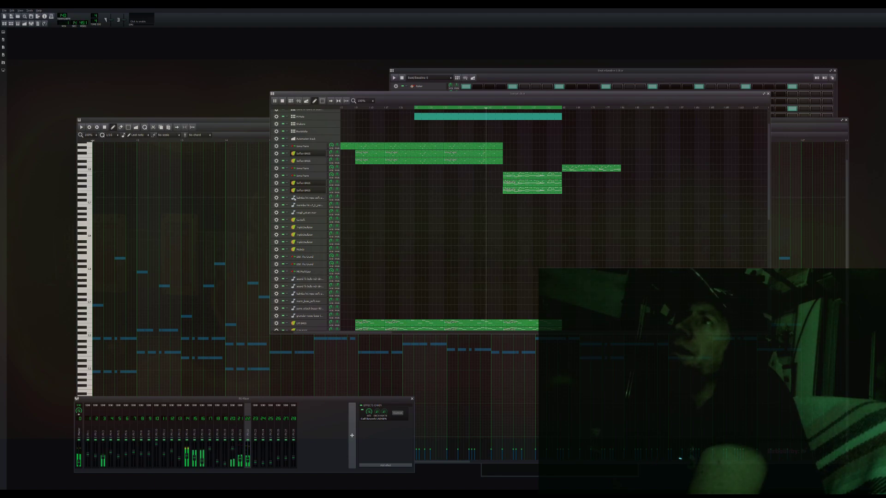
pyautogui.press('Right')
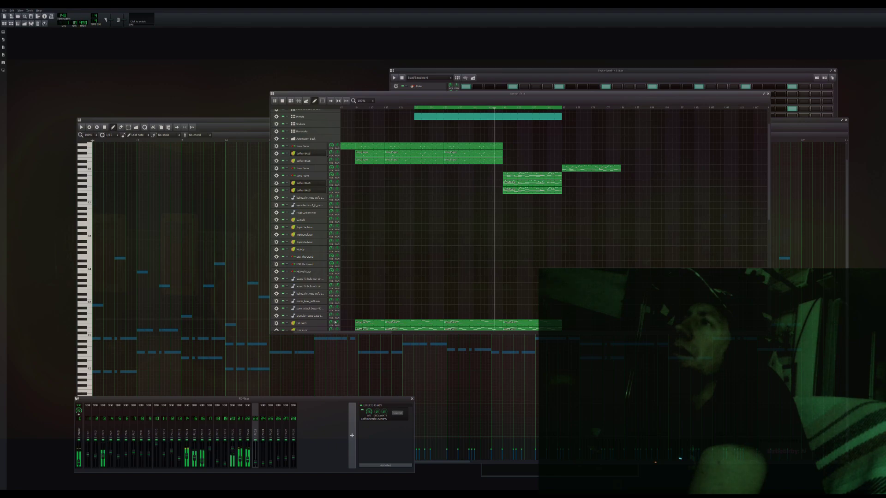
pyautogui.press('Right')
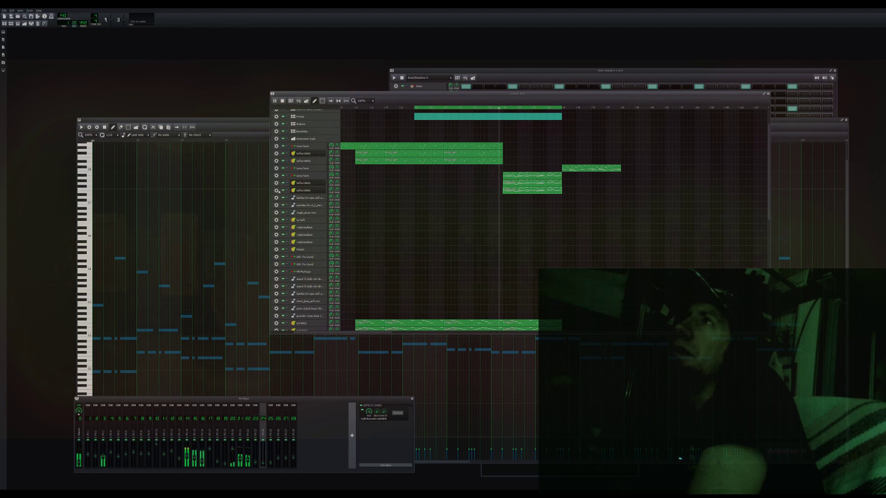
pyautogui.press('Right')
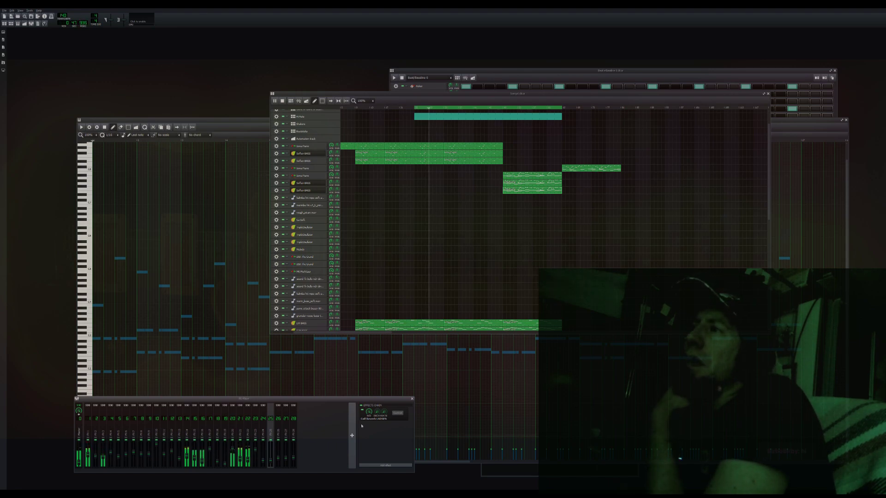
# Compare the effects chains of mixer channels 20 to 25 one after another
pyautogui.click(233, 426)
pyautogui.click(242, 424)
pyautogui.click(248, 426)
pyautogui.click(257, 426)
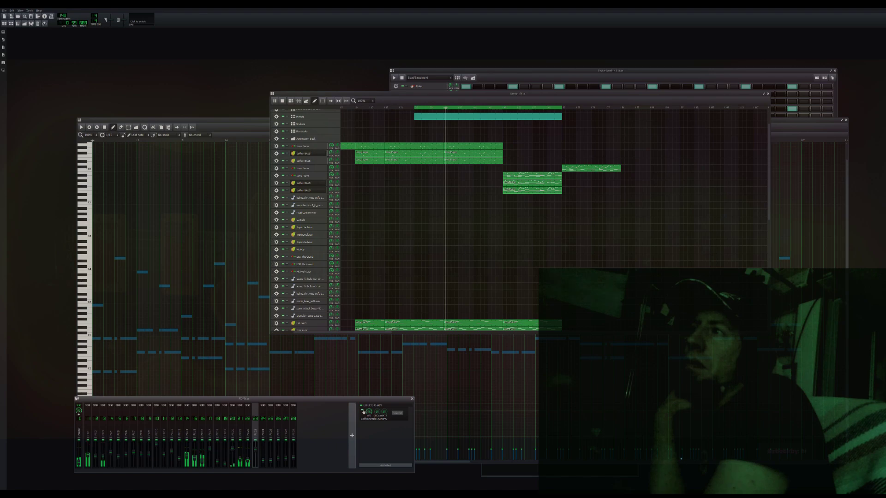
pyautogui.click(265, 425)
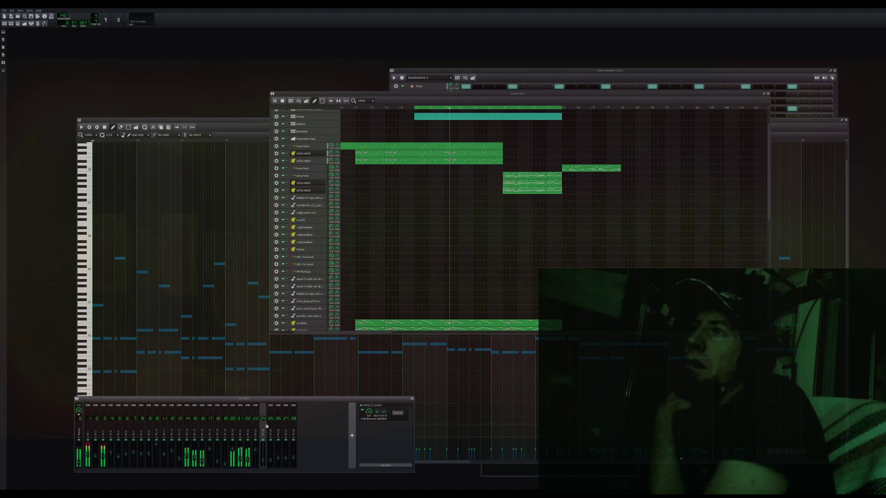
pyautogui.click(258, 427)
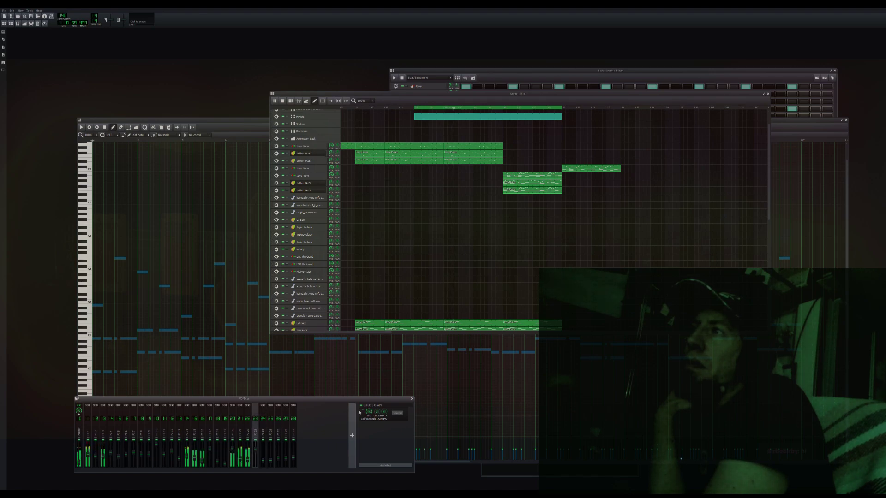
pyautogui.click(265, 427)
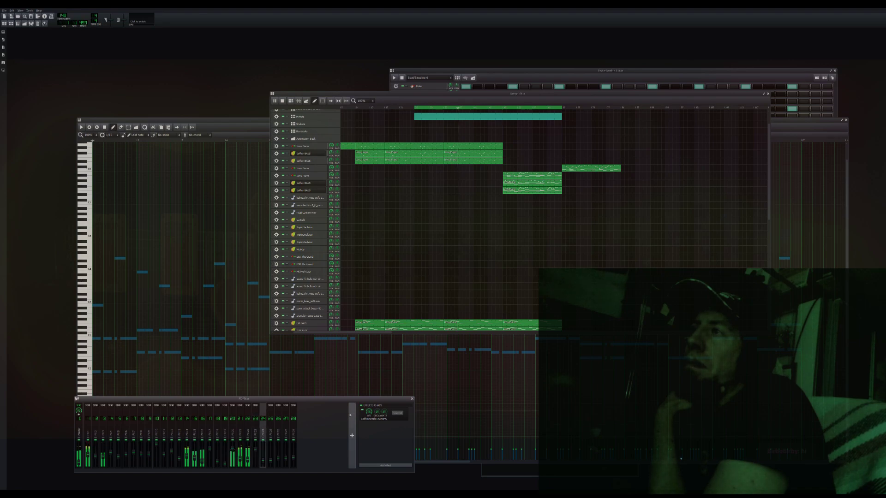
pyautogui.press('Right')
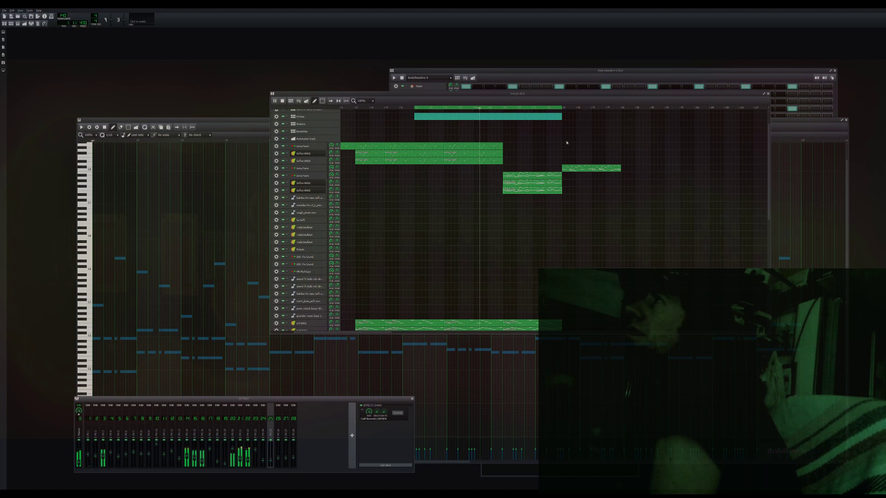
# Enlarge the song arrangement window and bring the beat tracks and stacked clips into view
pyautogui.scroll(-1, 576, 170)
pyautogui.scroll(-1, 577, 170)
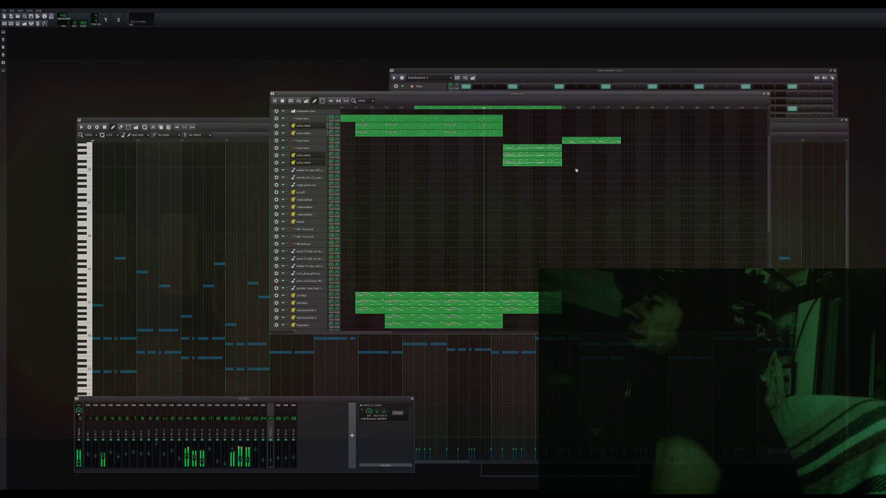
pyautogui.scroll(-1, 577, 170)
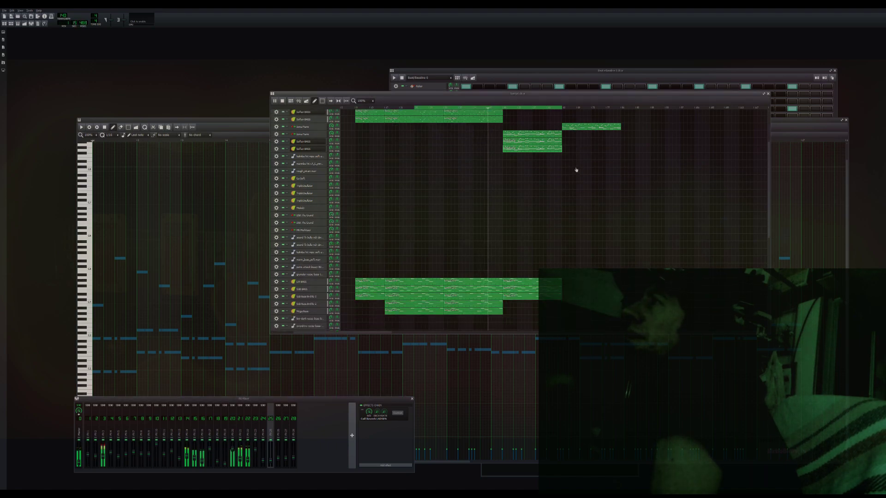
pyautogui.scroll(2, 576, 170)
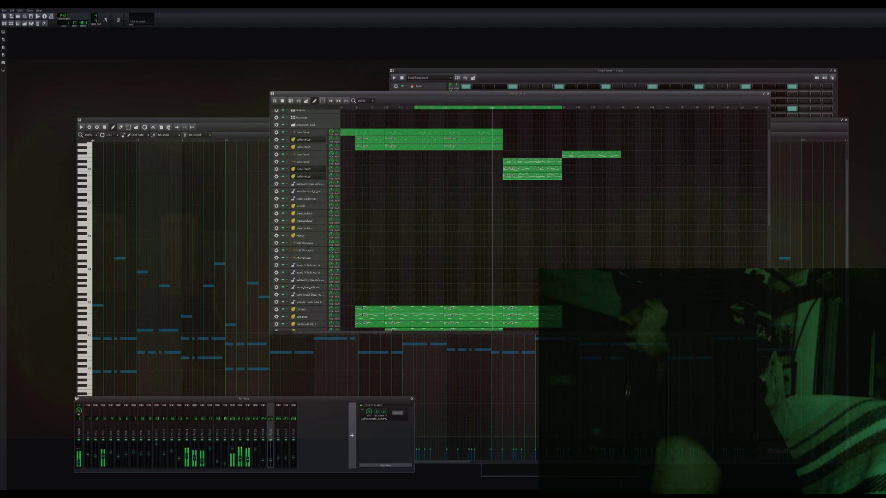
pyautogui.moveTo(770, 334); pyautogui.dragTo(854, 380)
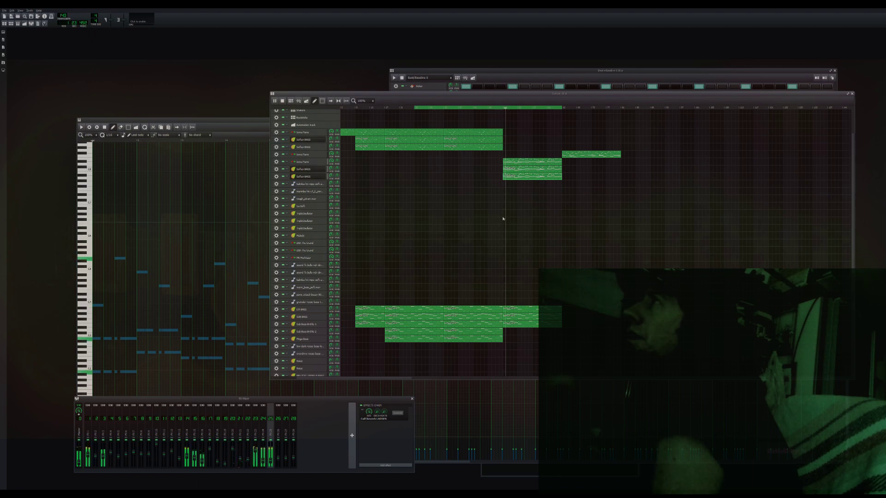
pyautogui.scroll(3, 512, 199)
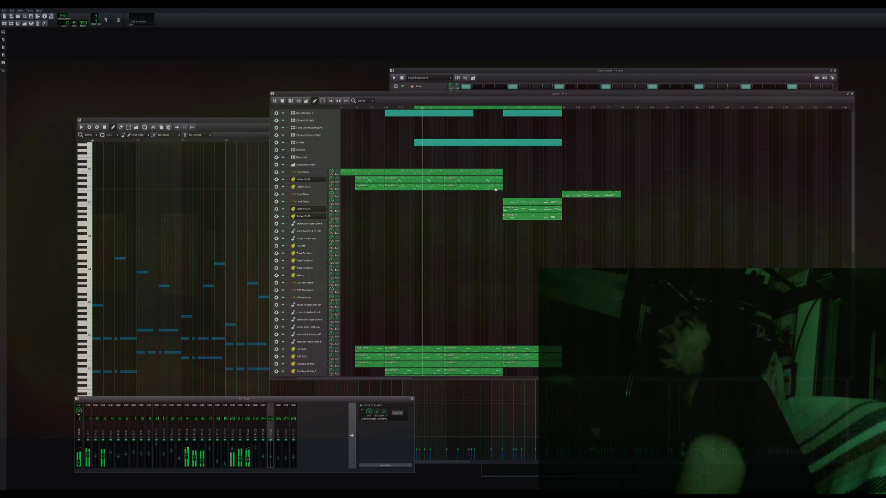
# Shift the lowest stacked clip to the next section, copy the earlier harmony clip into its place, and paste a clip on the synth track above
pyautogui.moveTo(523, 207); pyautogui.dragTo(592, 217)
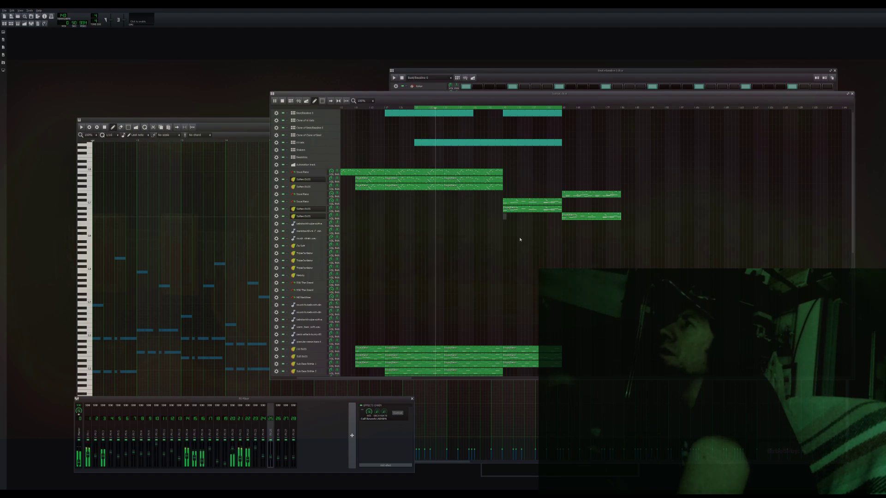
pyautogui.moveTo(488, 187); pyautogui.dragTo(547, 216)
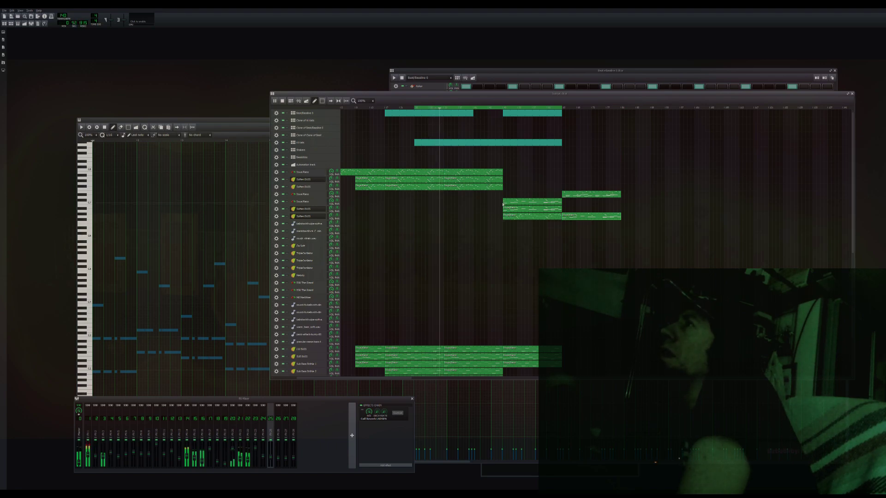
pyautogui.rightClick(565, 210)
pyautogui.click(580, 238)
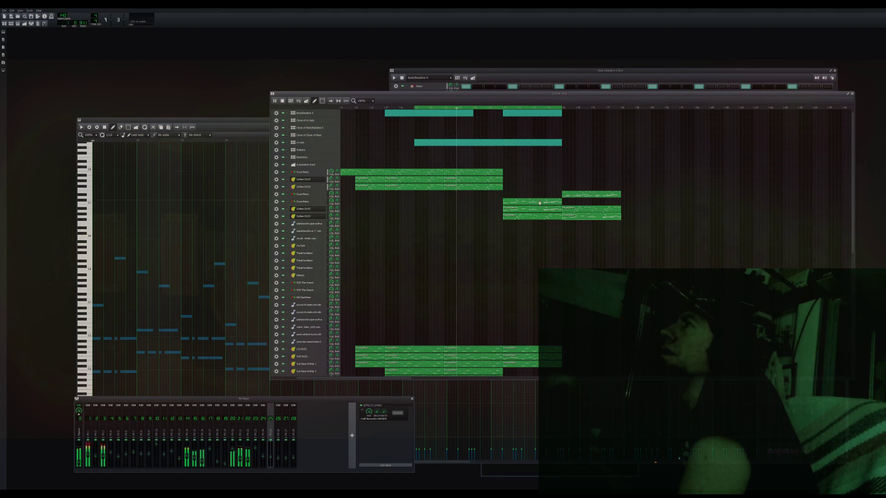
# Extend the loop range and the two active beat patterns to the end of the last closing clips
pyautogui.click(503, 109)
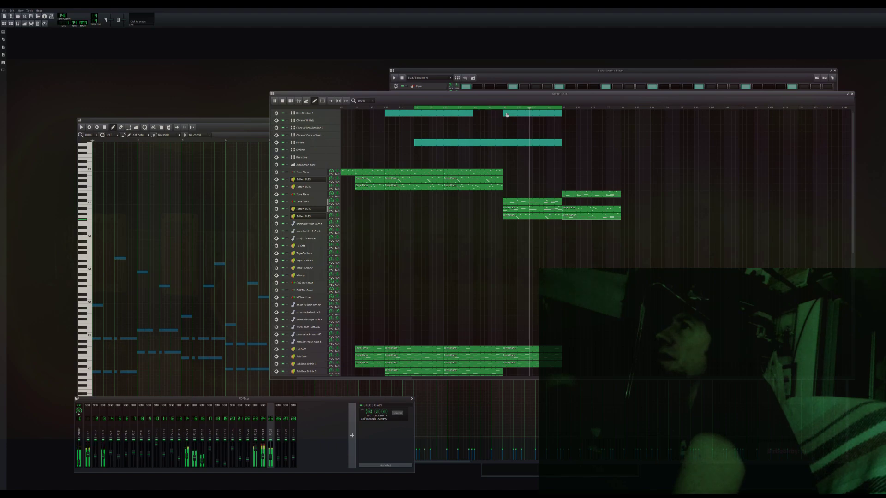
pyautogui.rightClick(621, 108)
pyautogui.moveTo(561, 113); pyautogui.dragTo(622, 113)
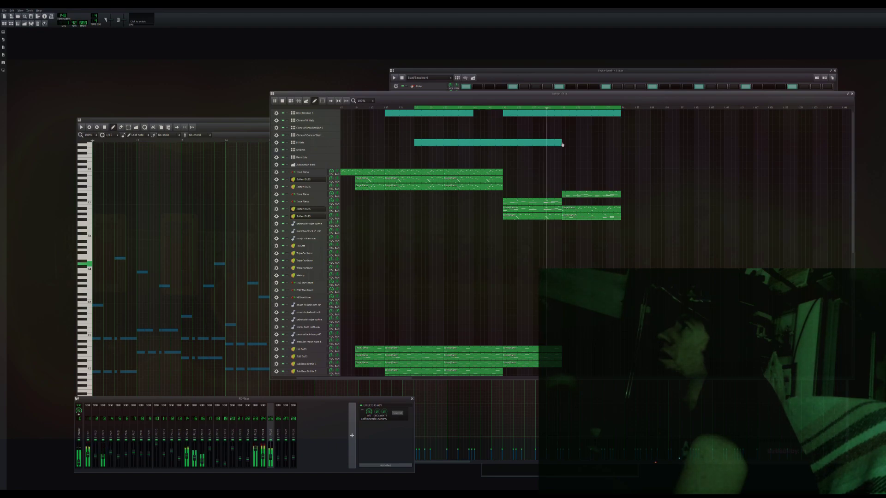
pyautogui.moveTo(563, 144); pyautogui.dragTo(622, 141)
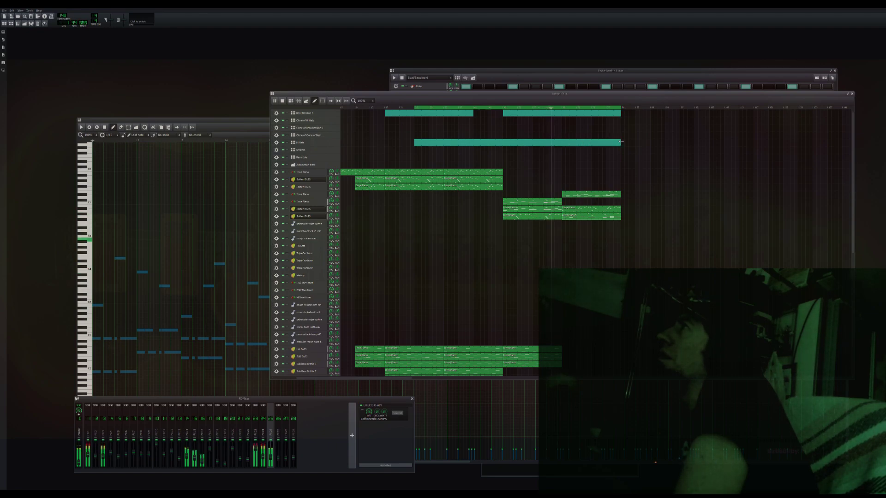
# Fill both closing sections of the two lowest bass tracks with clips
pyautogui.scroll(-4, 614, 188)
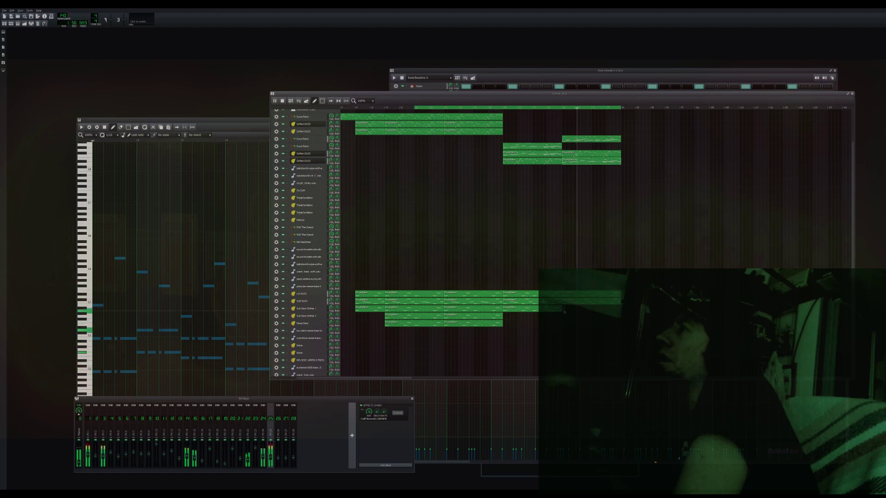
pyautogui.click(506, 318)
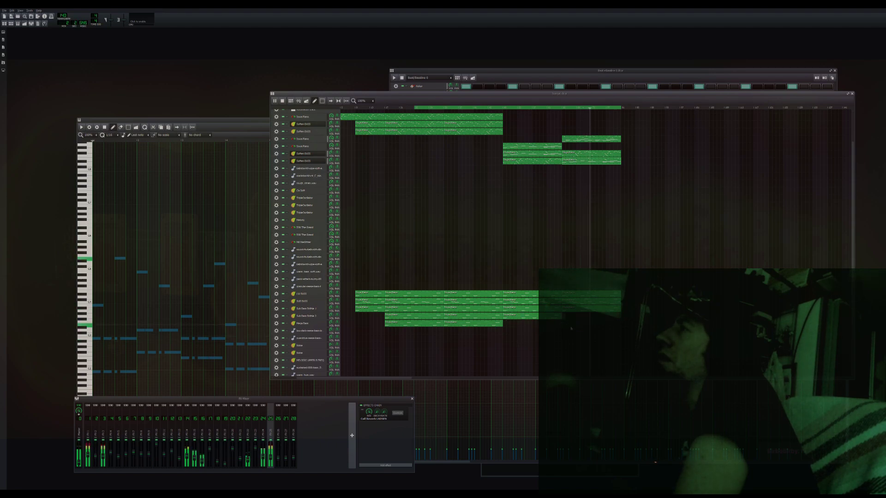
pyautogui.click(567, 317)
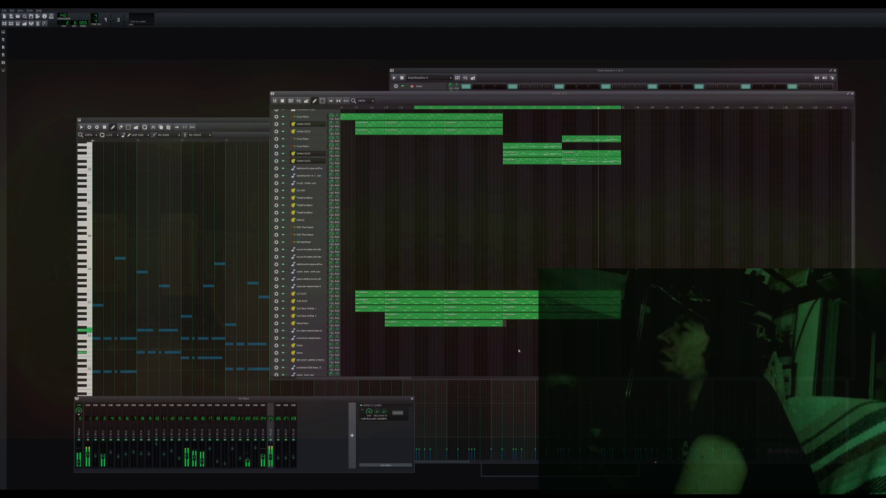
pyautogui.click(505, 323)
pyautogui.click(565, 323)
pyautogui.scroll(3, 568, 271)
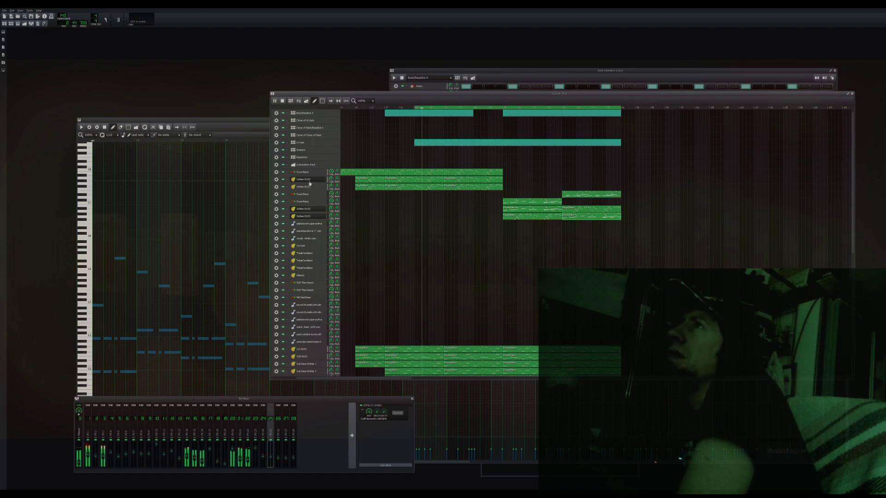
# Open the Triple Oscillator windows of the four soft synth tracks and arrange them in a two-by-two grid for comparison
pyautogui.click(309, 184)
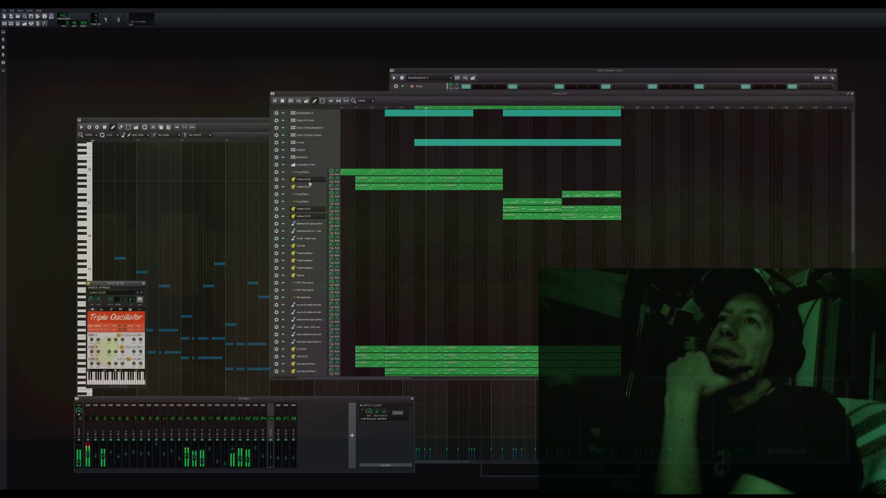
pyautogui.click(309, 184)
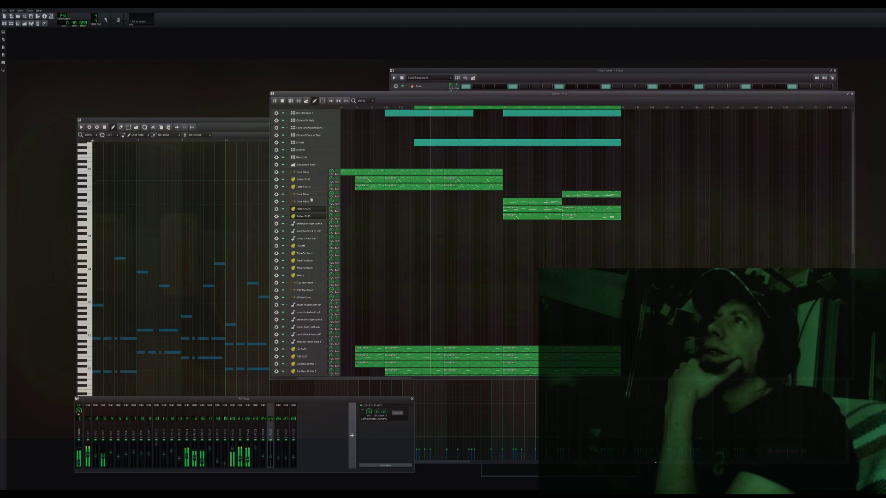
pyautogui.click(308, 213)
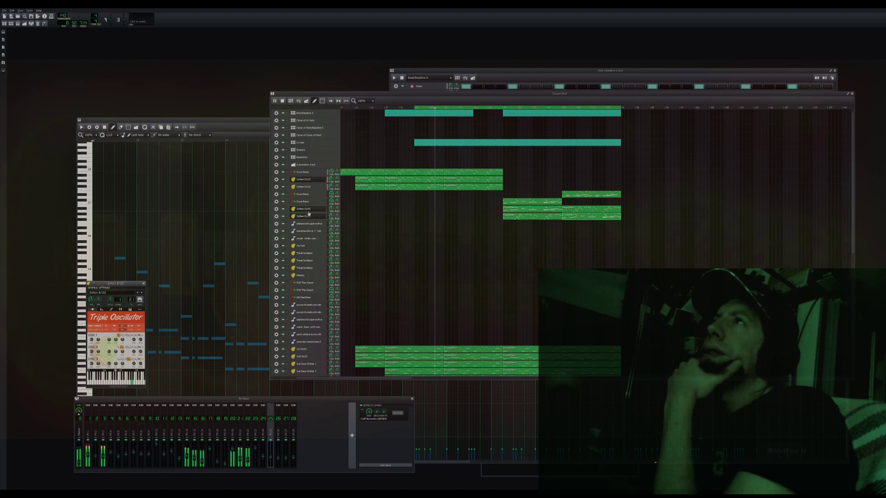
pyautogui.click(309, 213)
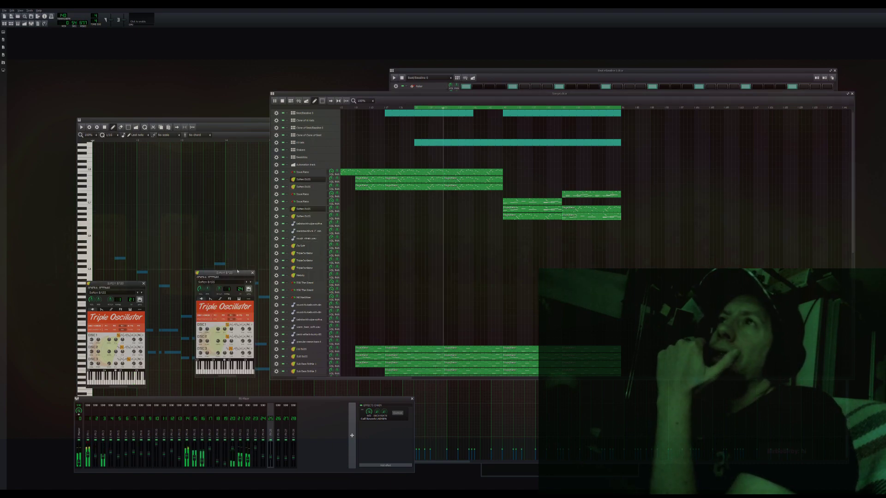
pyautogui.moveTo(237, 271); pyautogui.dragTo(222, 286)
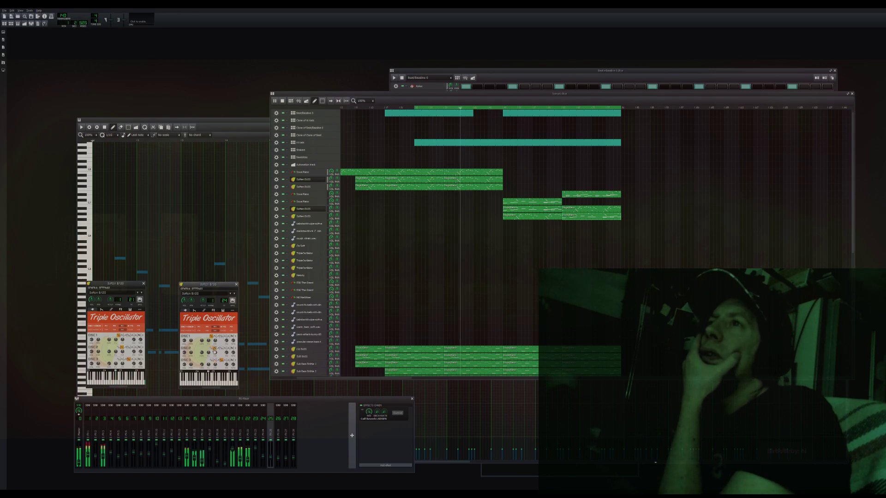
pyautogui.click(311, 216)
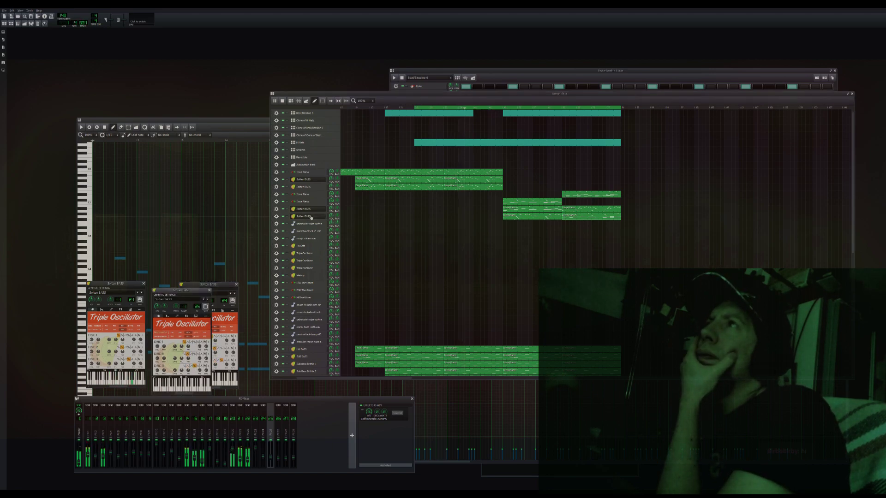
pyautogui.moveTo(172, 290); pyautogui.dragTo(202, 172)
pyautogui.click(311, 187)
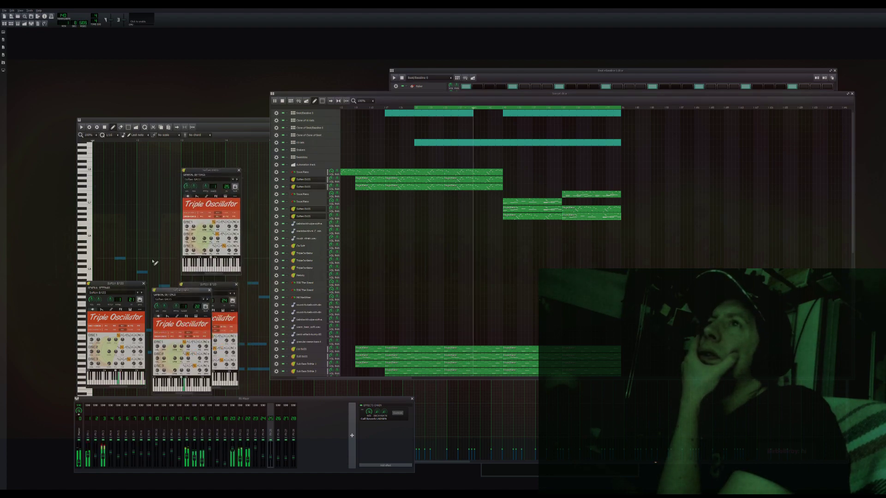
pyautogui.moveTo(180, 290); pyautogui.dragTo(117, 170)
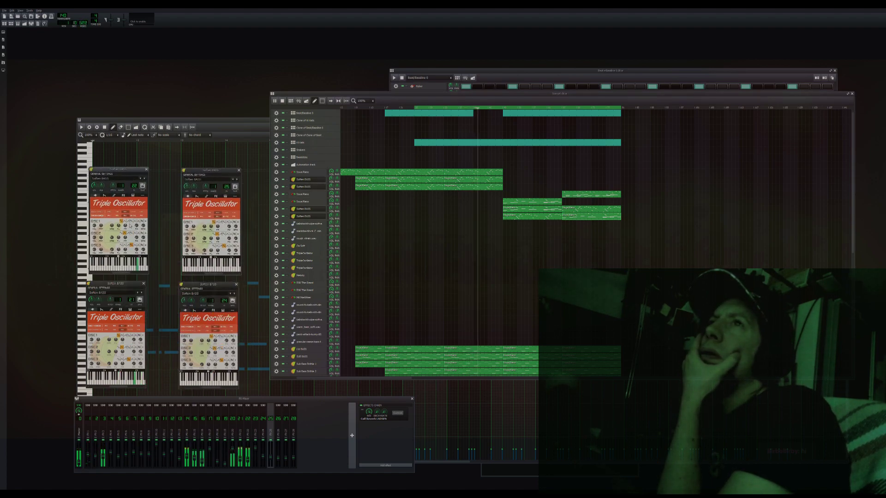